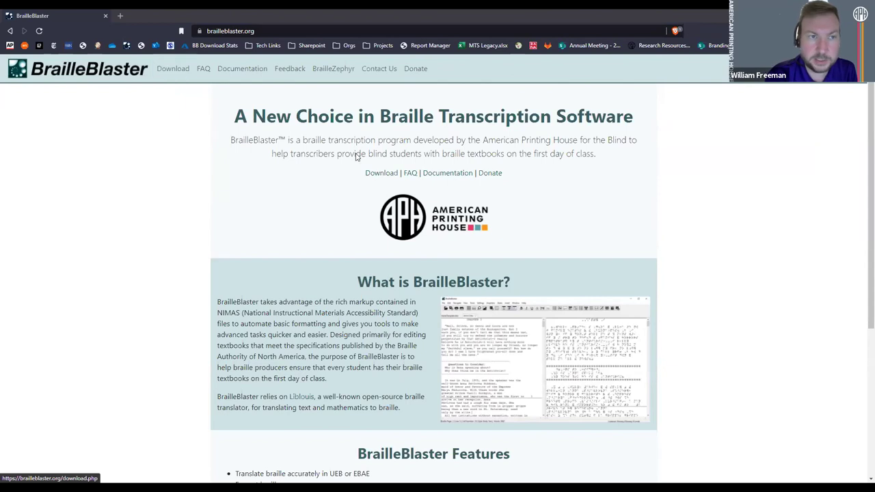
Step: Open the BrailleBlaster download page and view the beta downloads, returning to the stable ones
left_click(166, 70)
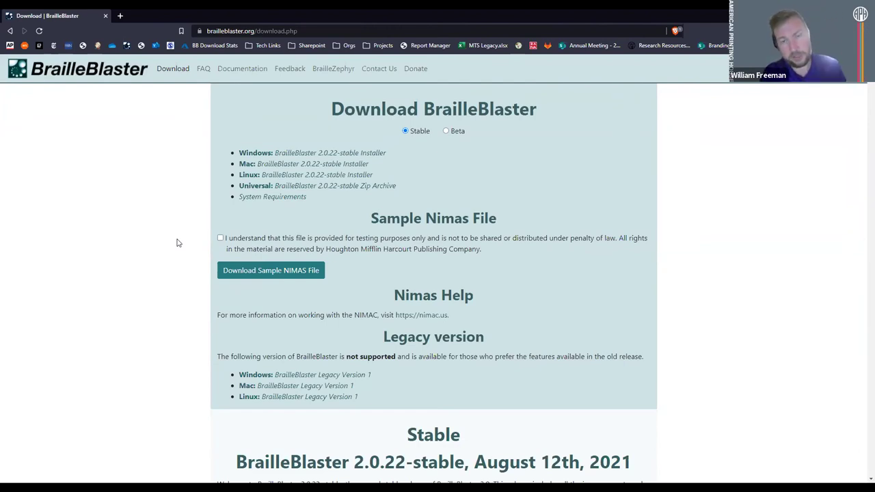
left_click(446, 131)
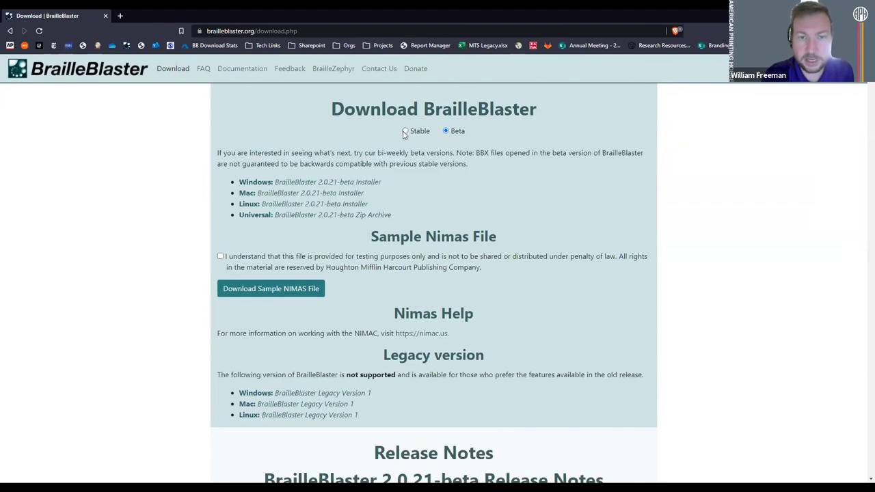
left_click(405, 131)
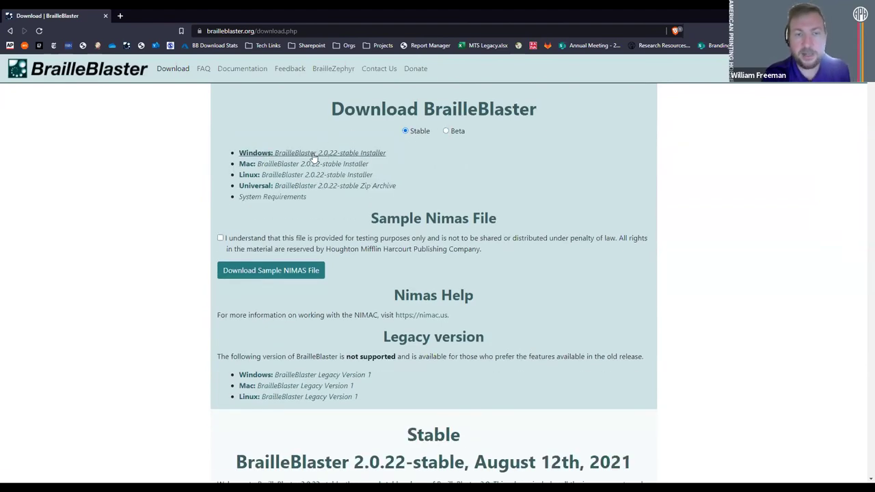
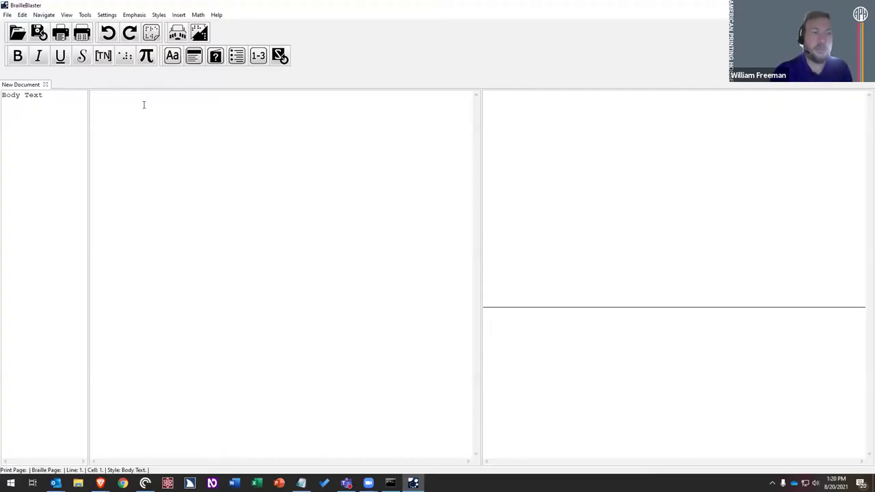
Step: Enter the first line "This is BrailleBlaster!" and increase the view's font size several steps
type("This is BrailleBlaster!")
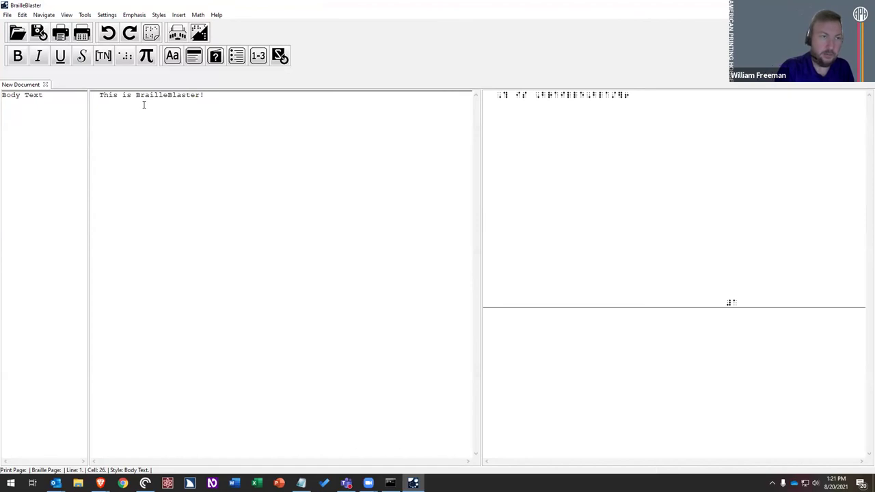
left_click(66, 15)
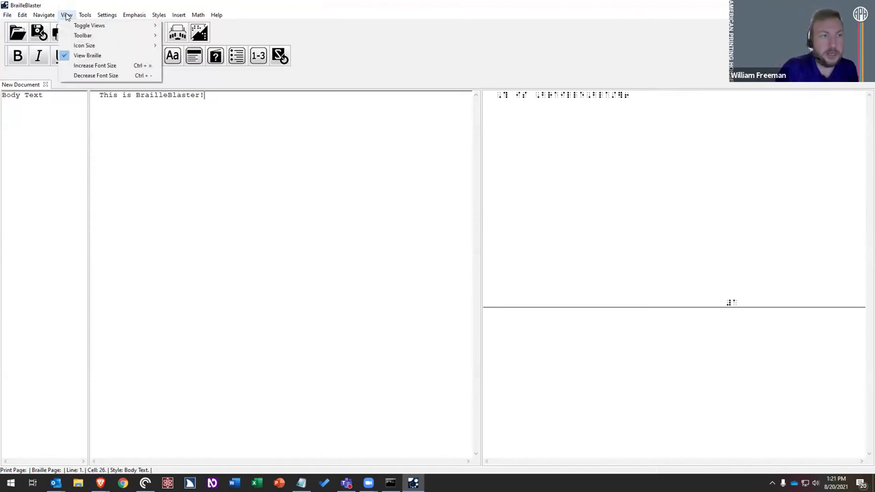
left_click(123, 67)
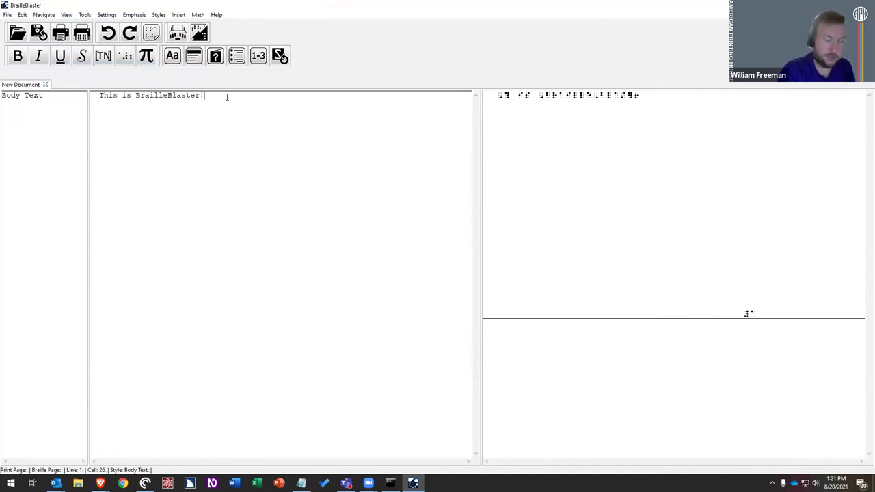
key("ctrl+plus")
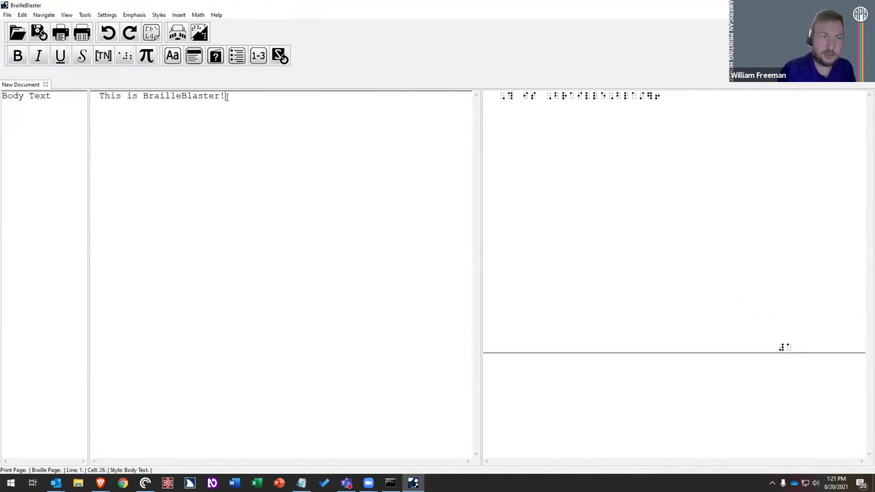
key("ctrl+plus")
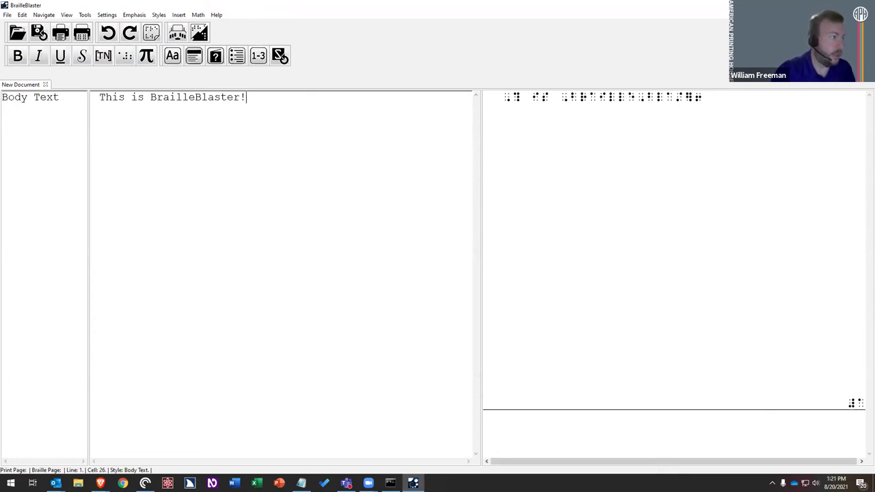
Step: Add a second paragraph reading "I am typing some text right now and if I keep typing BrailleBlaster."
left_click(258, 102)
key("Return")
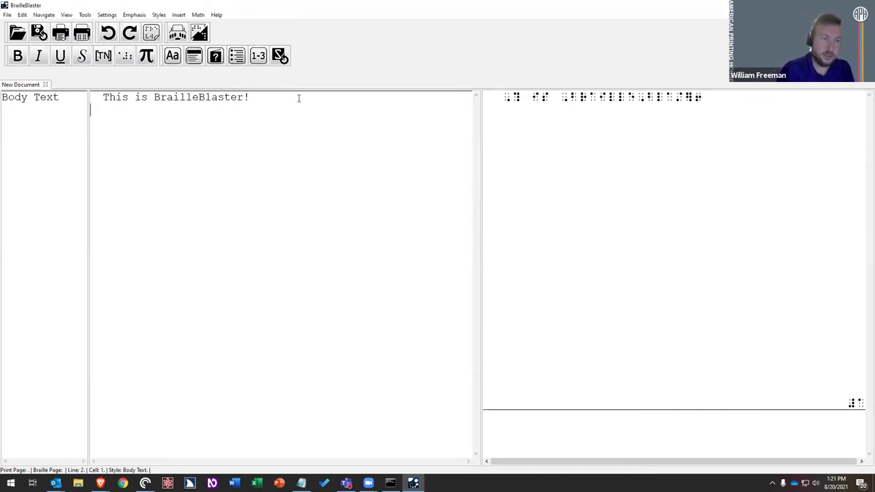
type("I am ")
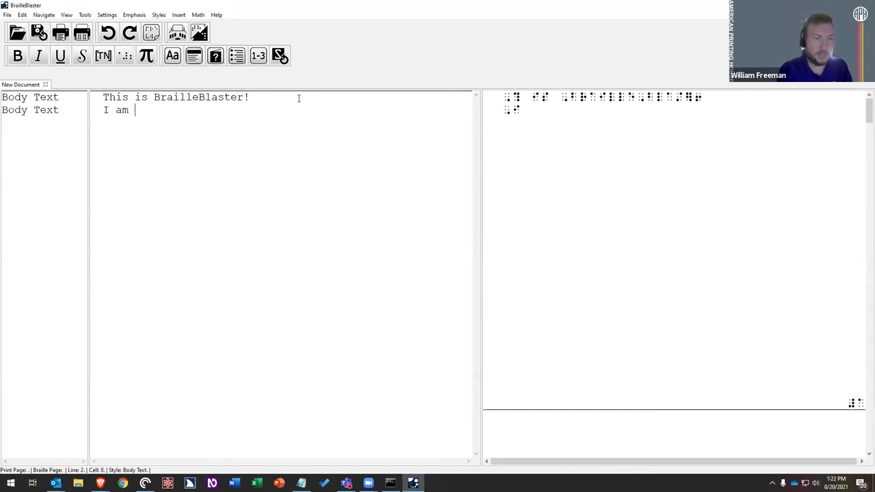
type("typing some text righ")
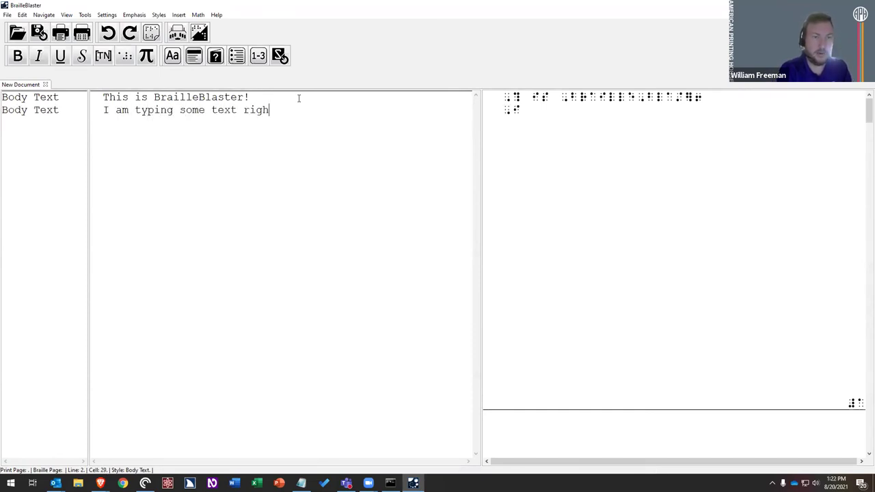
type("t now and if ")
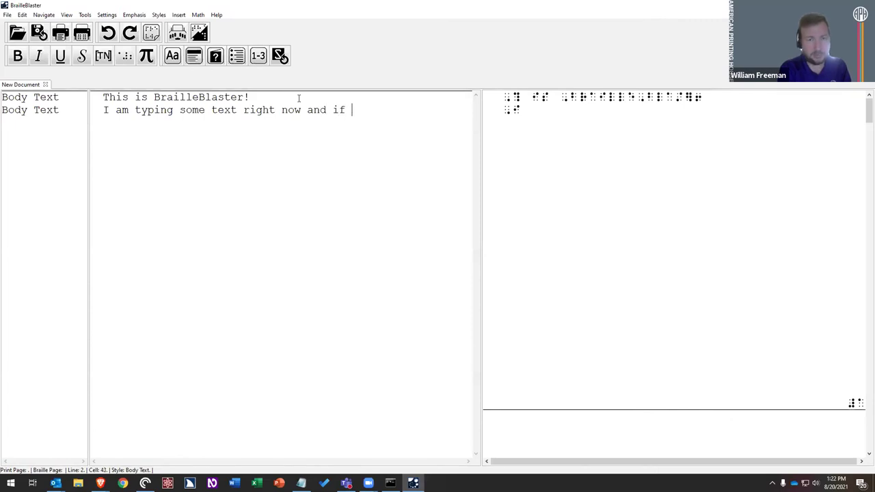
type("I keep typing ")
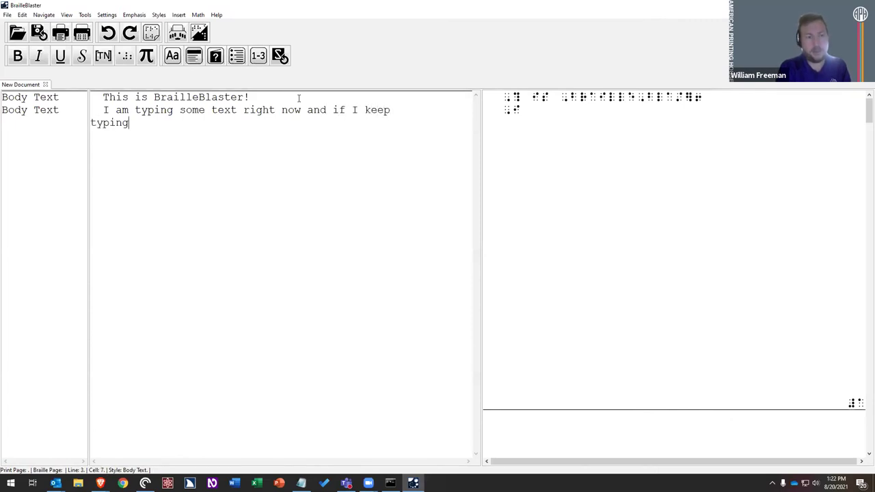
type("BrailleBlaster.")
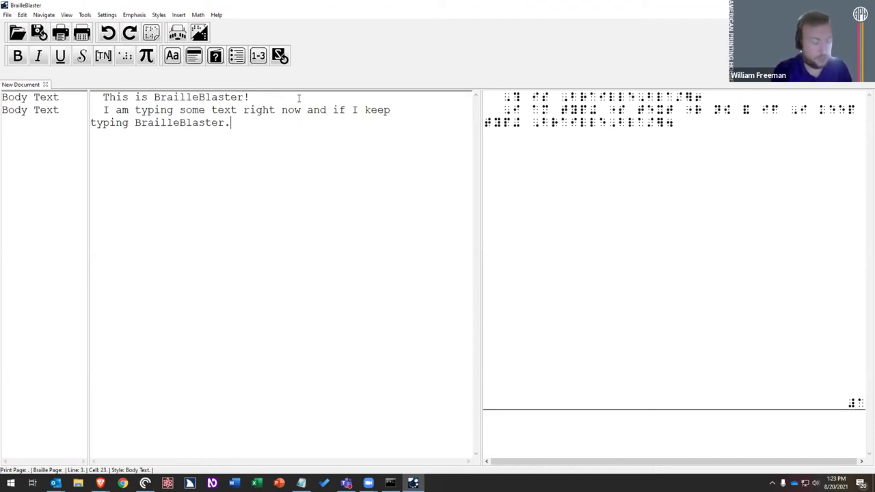
Step: Append the sentence "I'll give another example of this in action." to the second paragraph
type("I'll give a")
type("nother example of th")
type("is in action.")
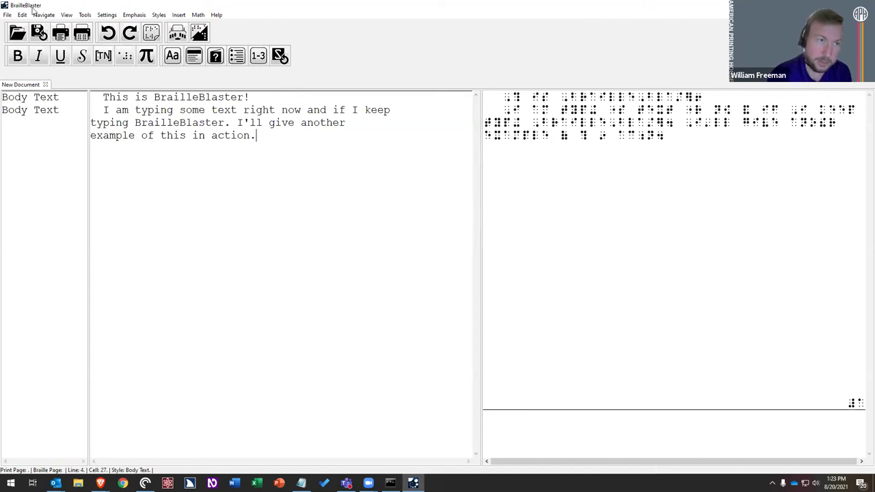
Step: Examine the braille standards offered in the translation settings and close the settings without changing them
left_click(112, 17)
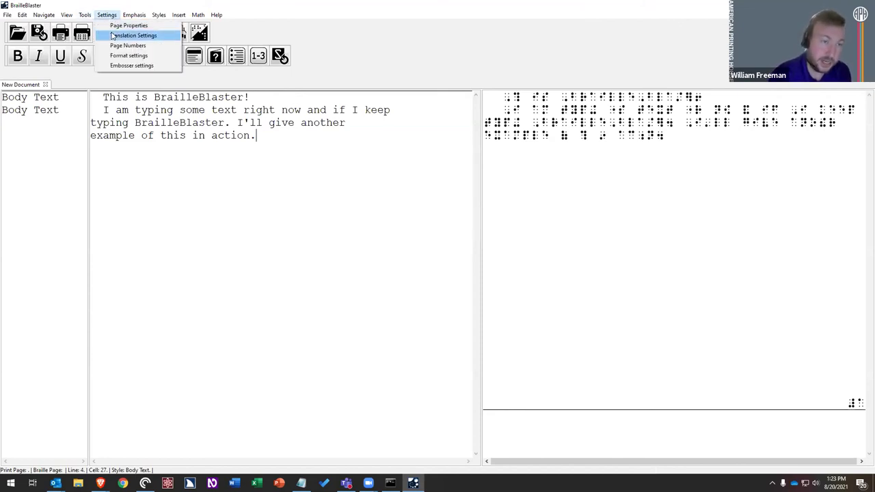
left_click(113, 35)
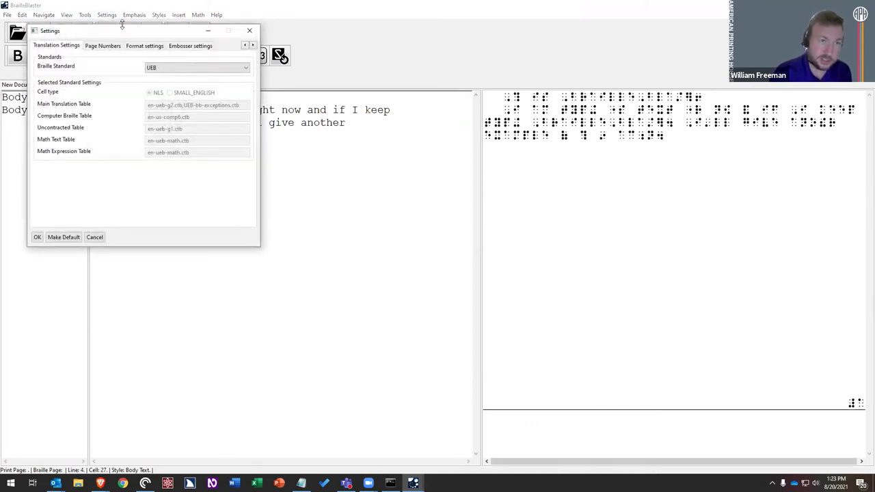
left_click_drag(126, 28, 322, 73)
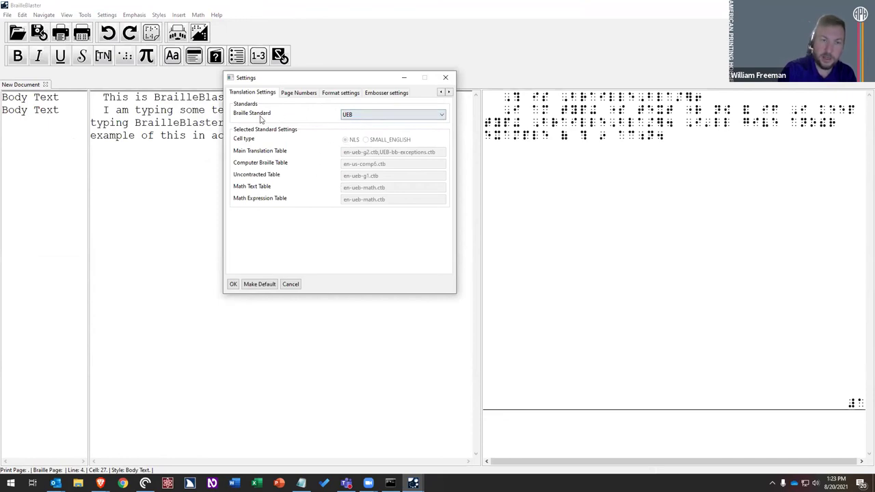
left_click(380, 119)
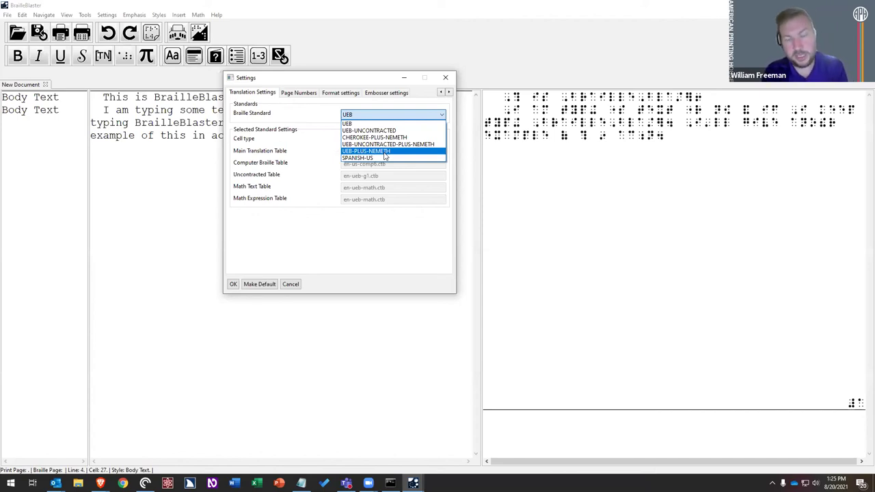
left_click(289, 246)
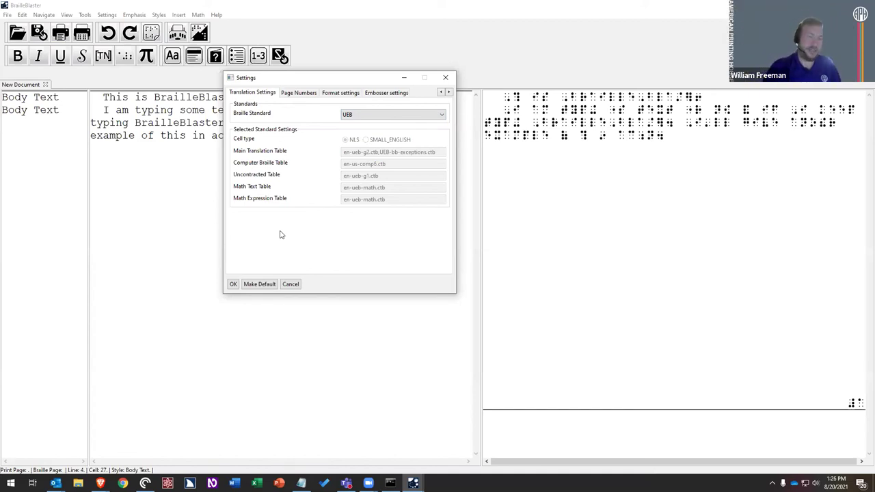
left_click(445, 78)
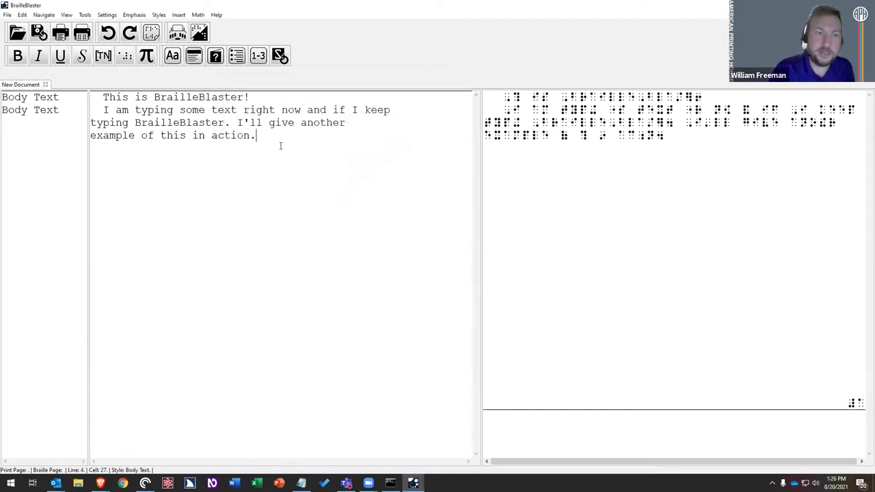
Step: Append "LibLouis" to the second paragraph and add a new paragraph reading "This is a third line of braille."
type("LikLouis")
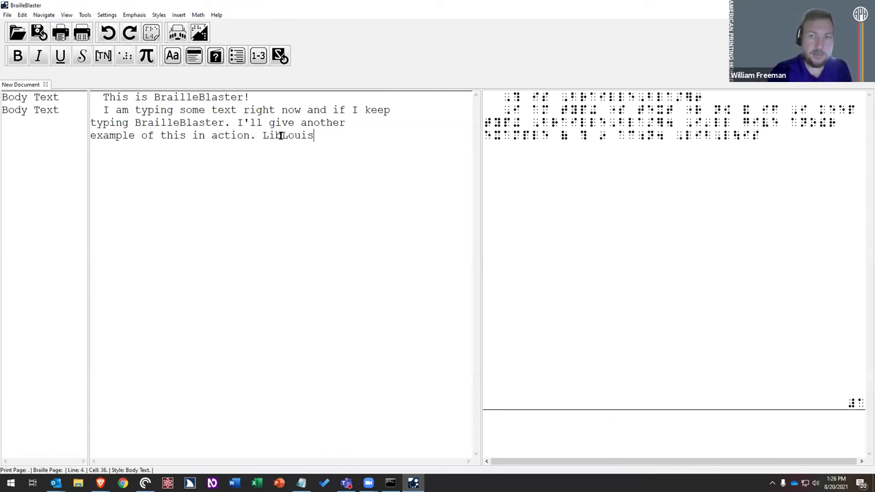
key("Return")
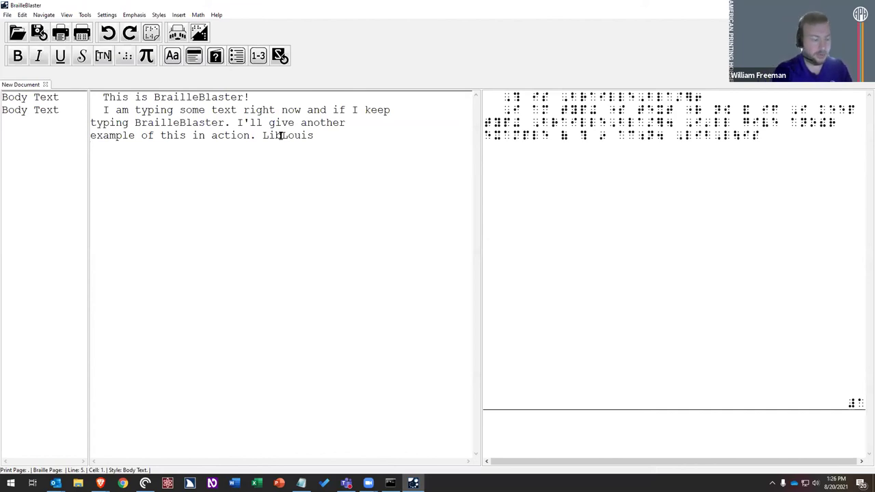
type("This is a third line of braille.")
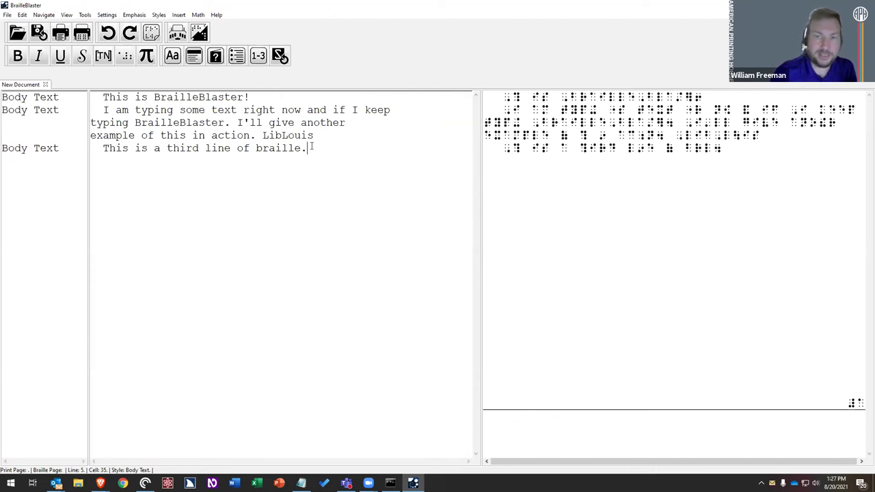
Step: Apply the one-level list style L1-3 to the second paragraph
left_click(143, 109)
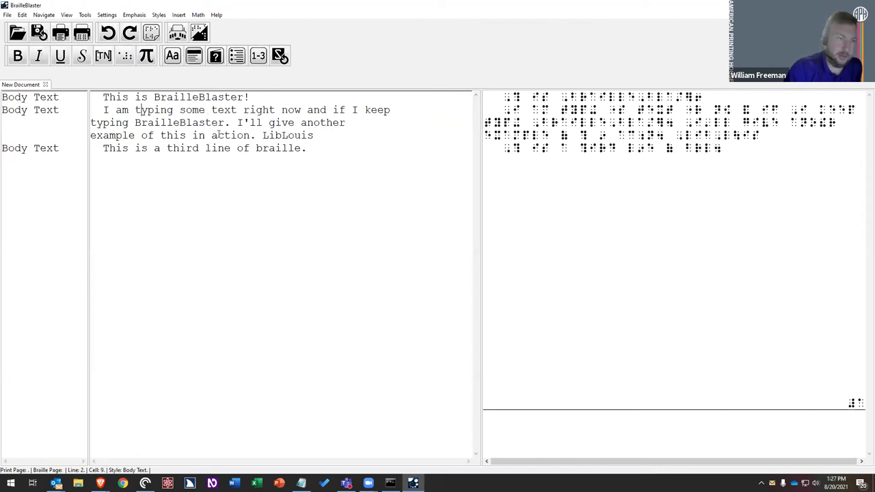
left_click(159, 15)
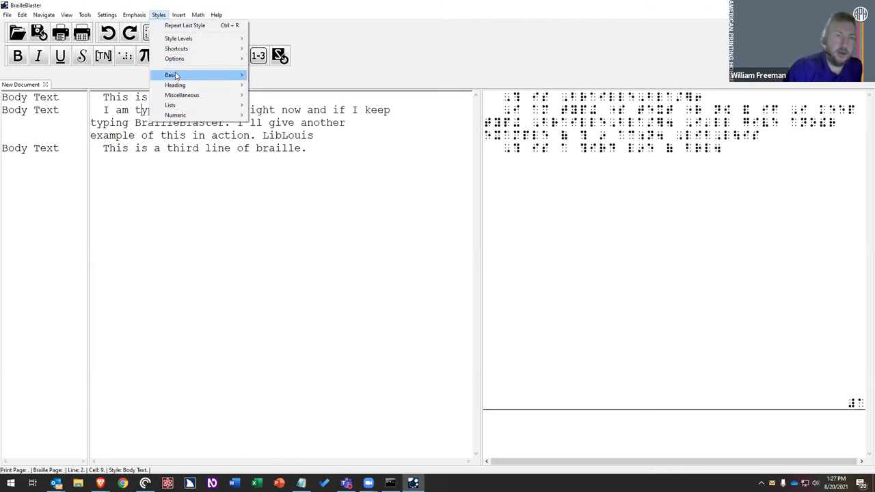
mouse_move(176, 88)
mouse_move(180, 116)
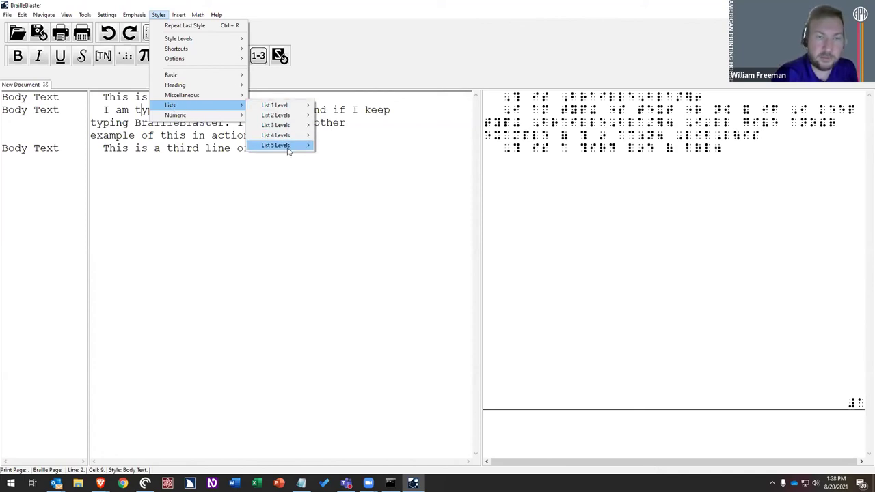
mouse_move(287, 108)
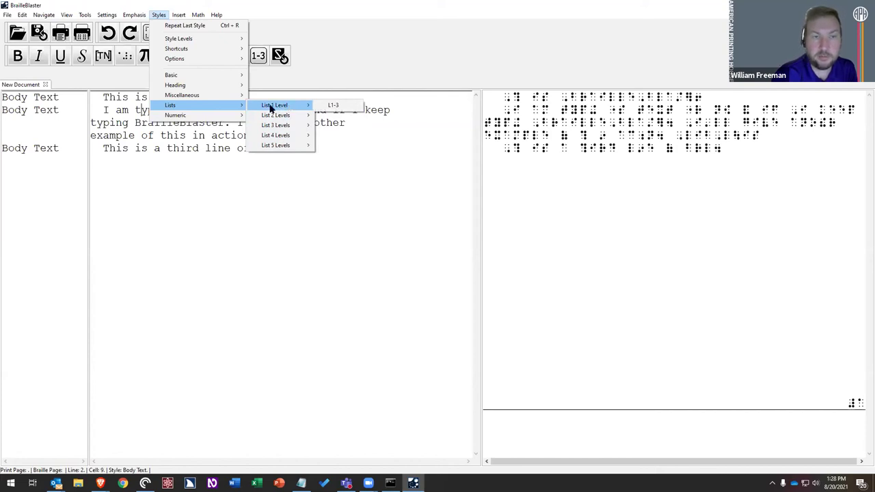
left_click(343, 107)
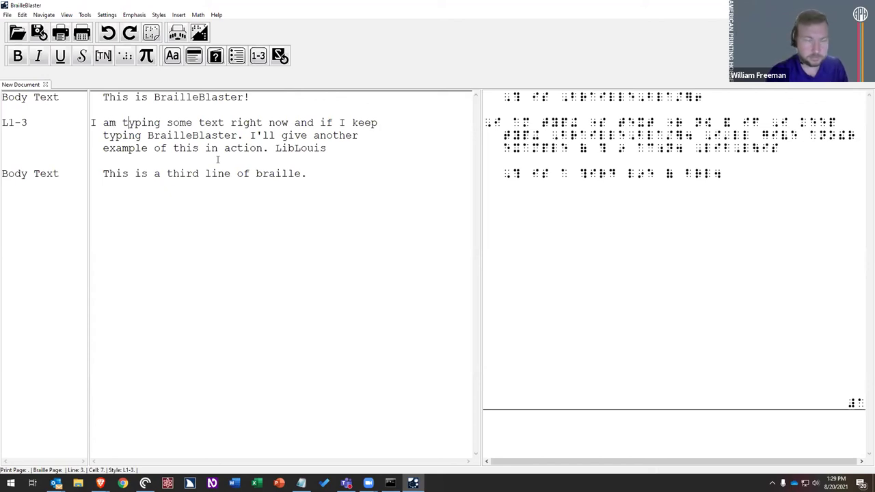
left_click(135, 174)
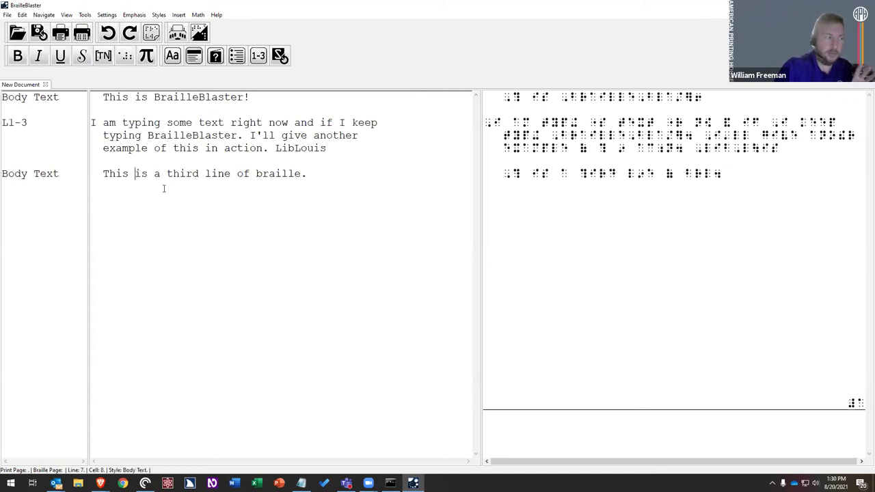
left_click(159, 15)
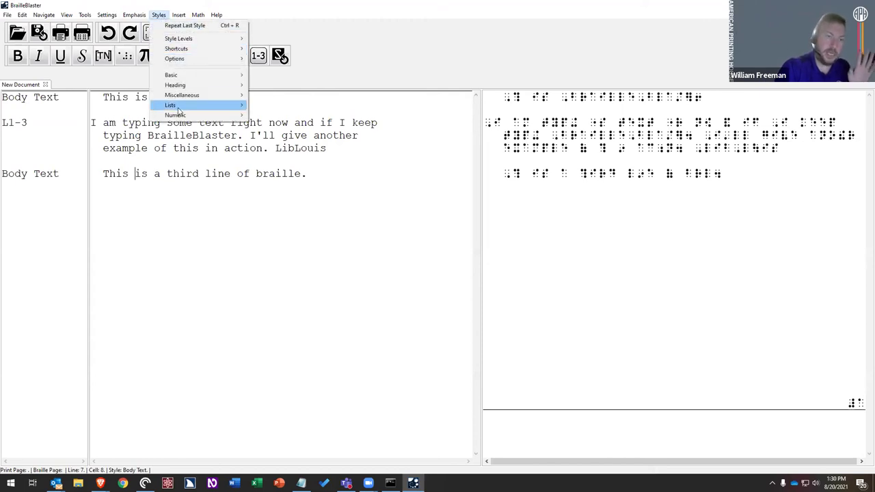
mouse_move(179, 106)
mouse_move(281, 106)
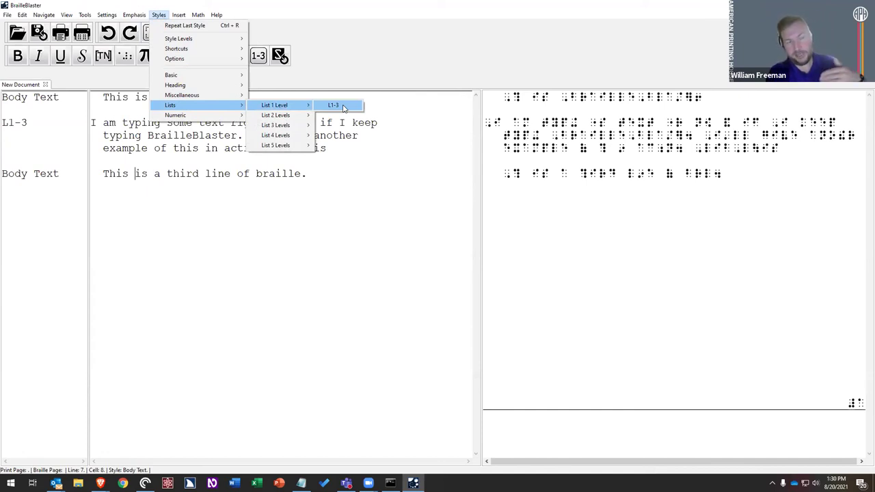
Step: Apply the last used list style, L1-3, to the third paragraph by repeating it
left_click(142, 176)
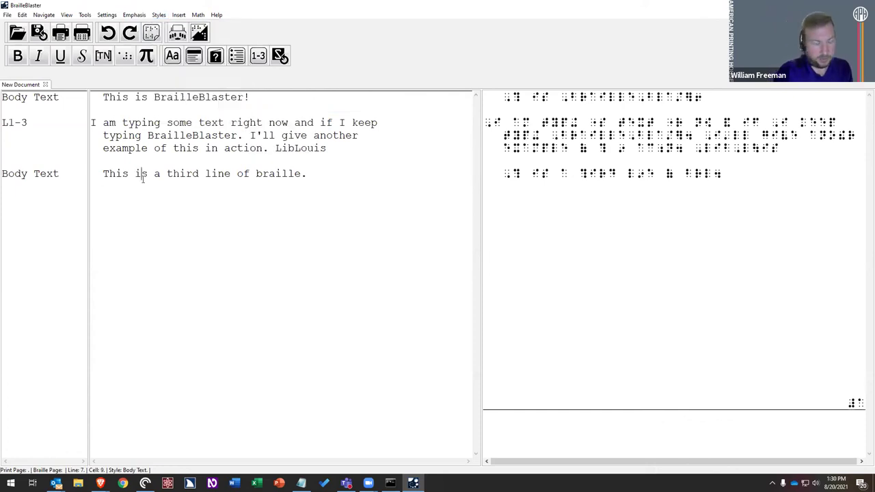
left_click(161, 16)
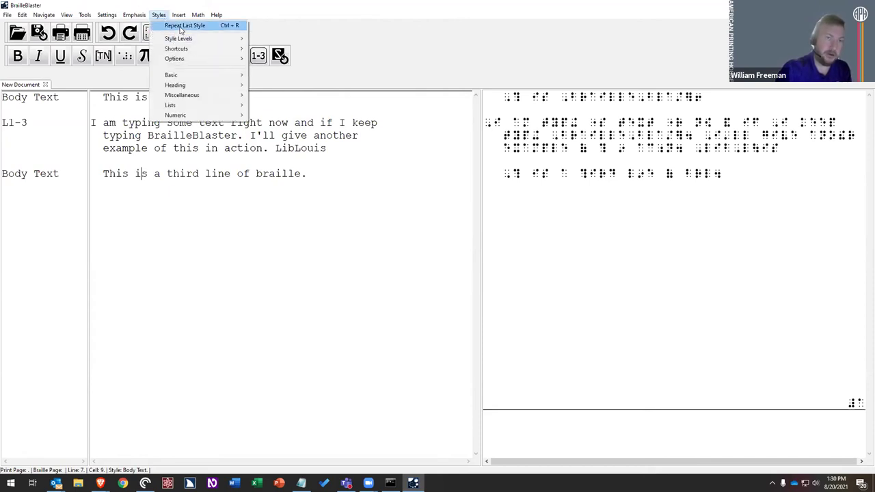
left_click(225, 27)
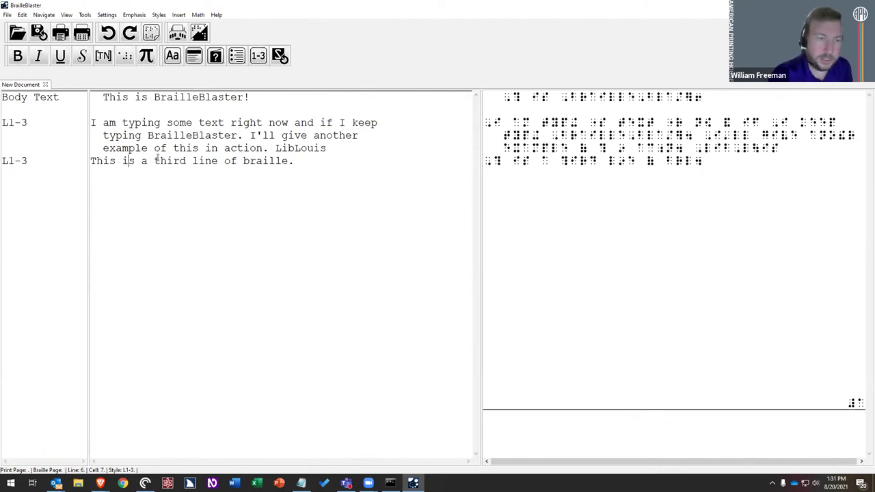
Step: Apply the Cell 5 Heading style to the first line, "This is BrailleBlaster!"
left_click(208, 134)
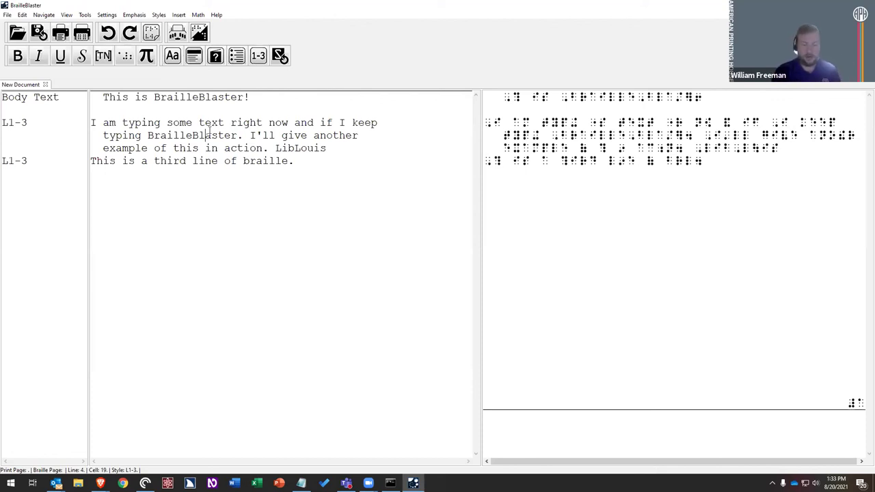
left_click(142, 97)
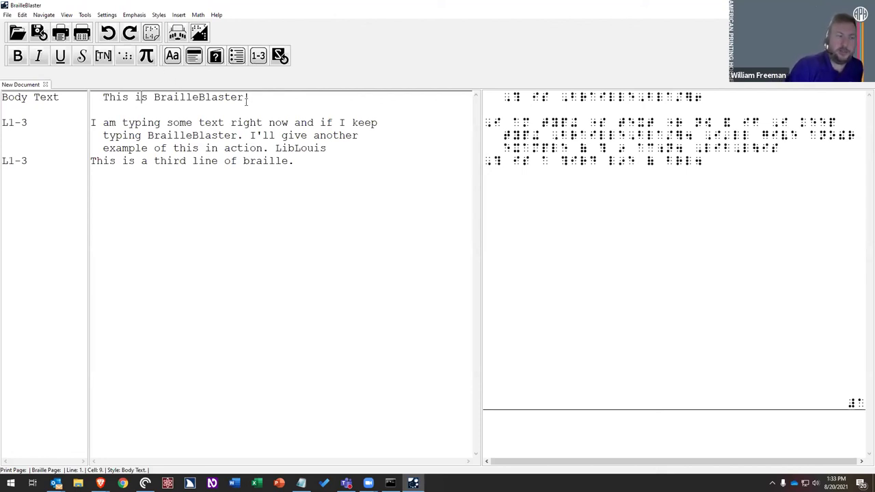
left_click(159, 15)
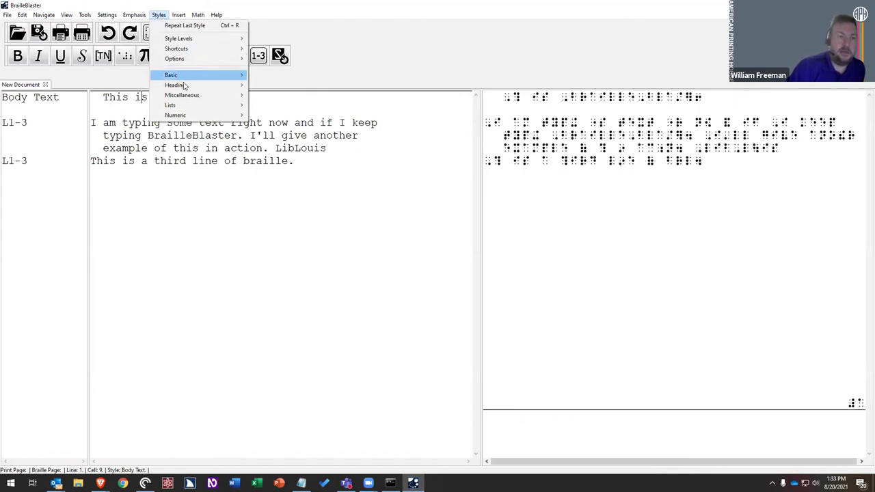
mouse_move(183, 87)
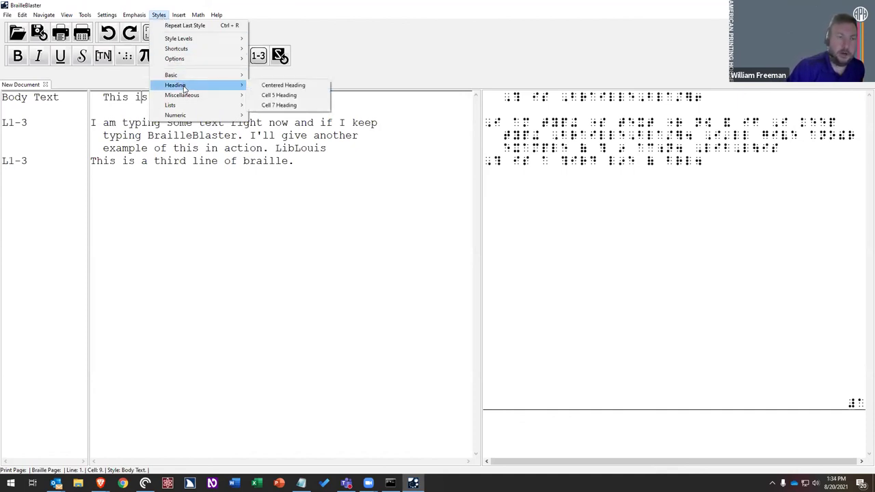
left_click(279, 96)
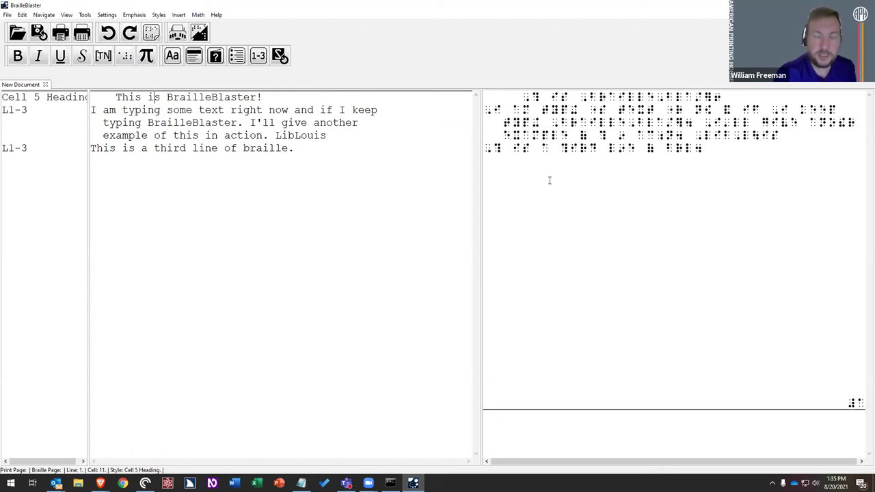
Step: Append the bold sentence "This is some bold text." and the plain sentence "This is not bold text." to the third paragraph
left_click(231, 160)
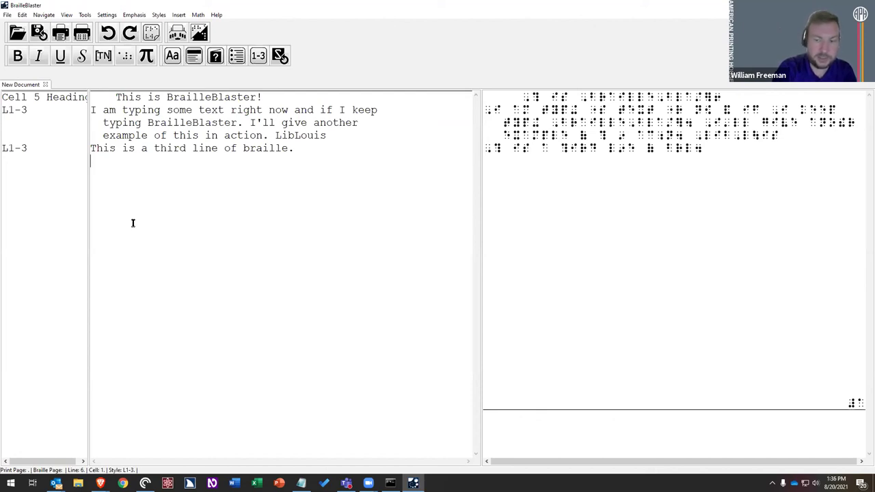
left_click(141, 110)
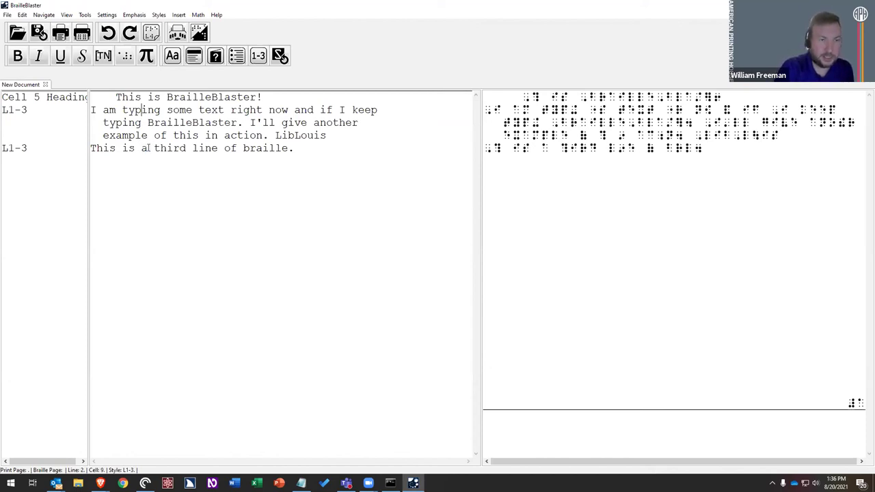
left_click(123, 109)
left_click(292, 148)
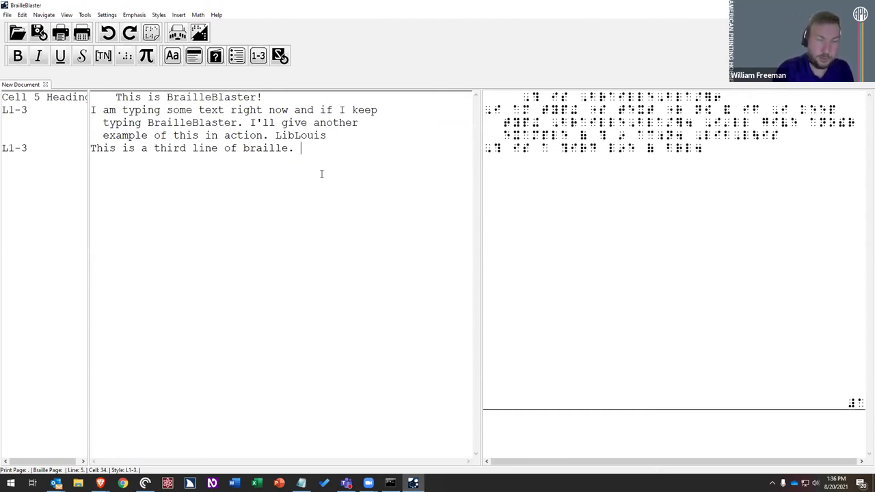
left_click(135, 14)
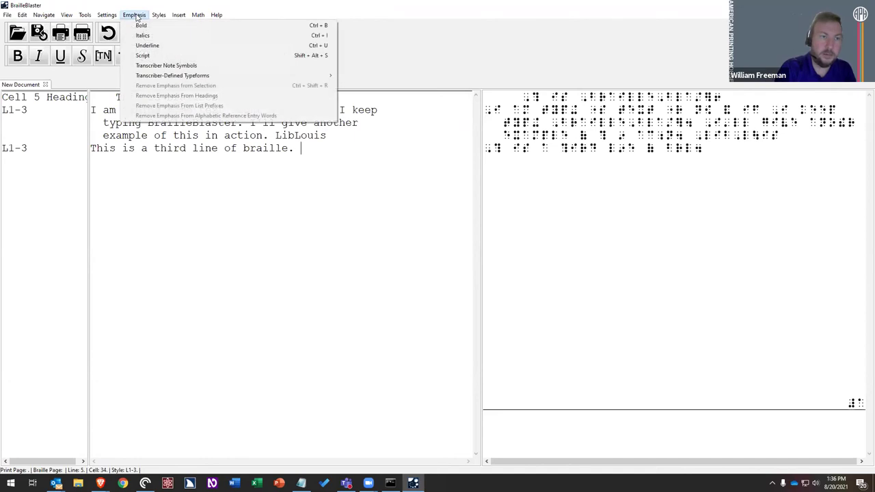
left_click(427, 49)
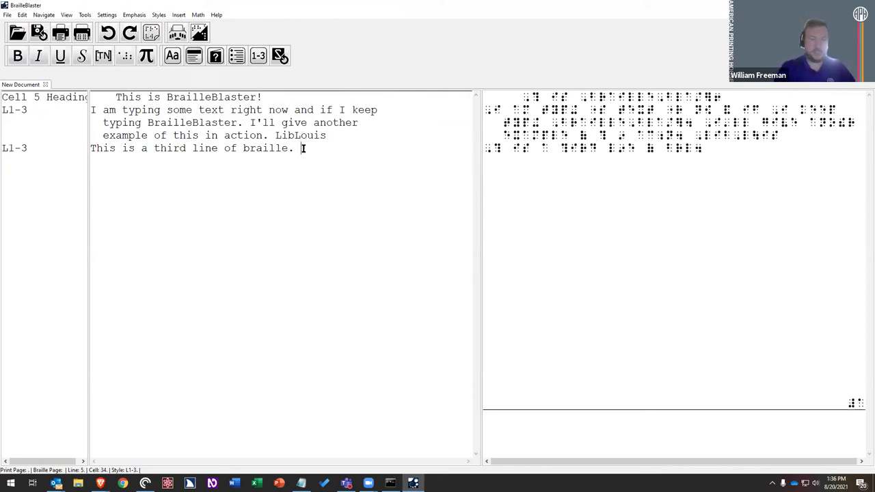
key("ctrl+b")
type("This is some bold text.")
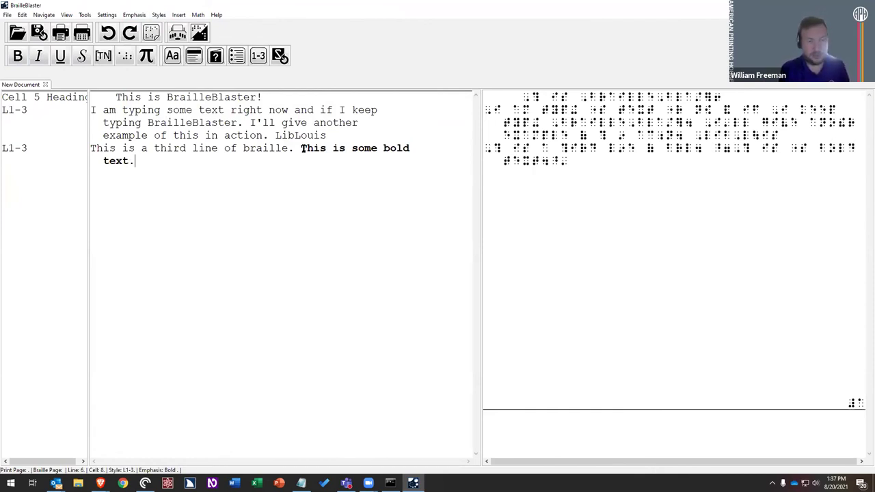
type("This is not bold text.")
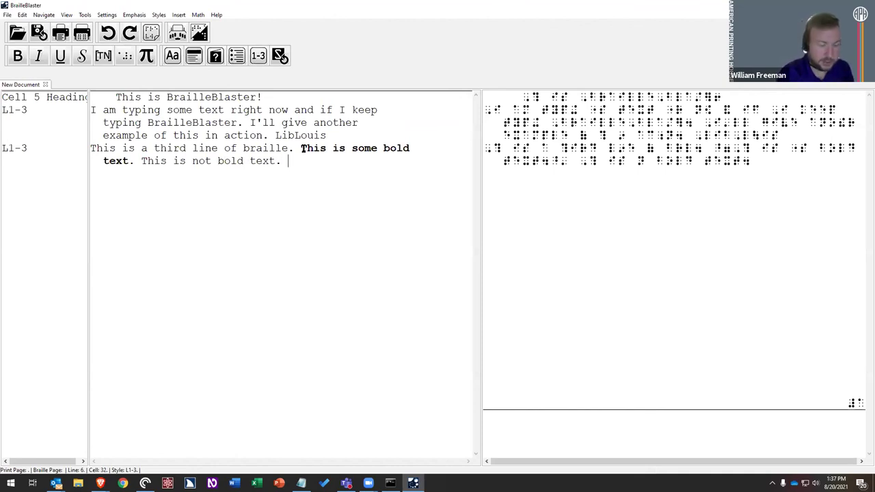
Step: Append the italic sentence "This is some italics." to the end of the third paragraph
left_click(134, 15)
left_click(144, 36)
type("This is")
type(" some ")
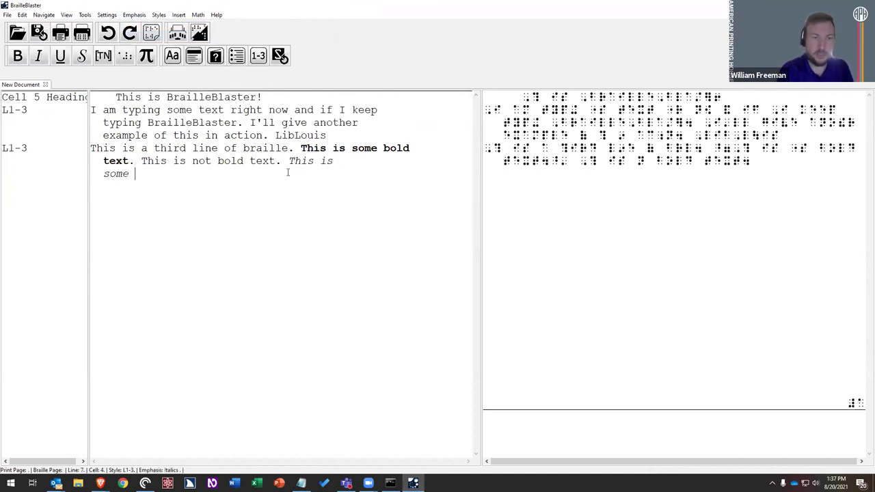
type("italics.")
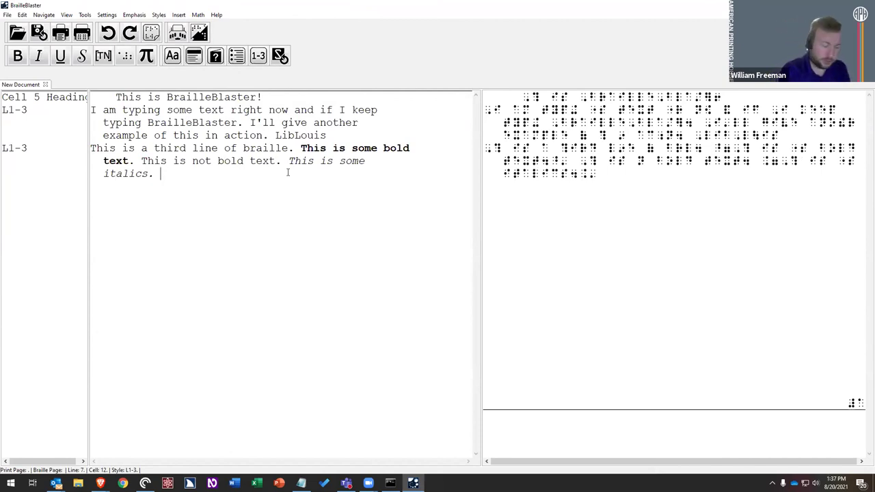
Step: Append the sentence "This both italics and bold." in bold italics to the end of the third paragraph
type("This is")
key("BackSpace")
type("both")
key("BackSpace")
key("BackSpace")
key("BackSpace")
key("BackSpace")
key("BackSpace")
key("BackSpace")
type("both i")
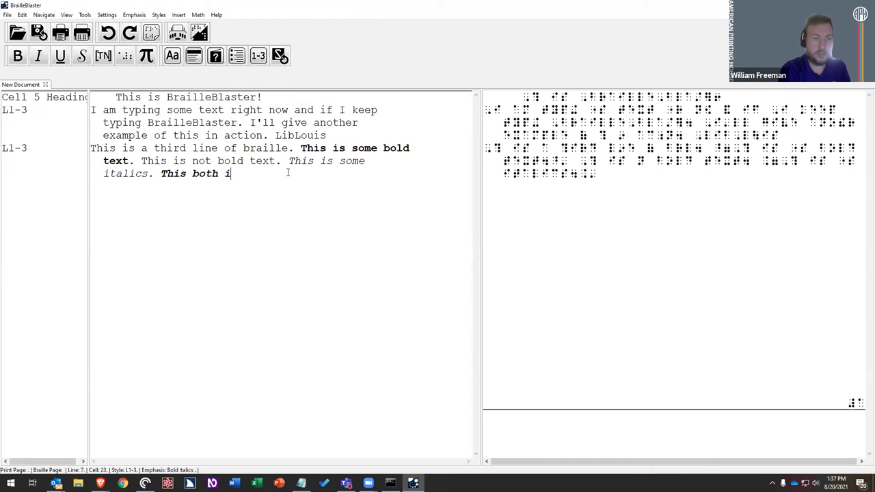
type("talics and bold.")
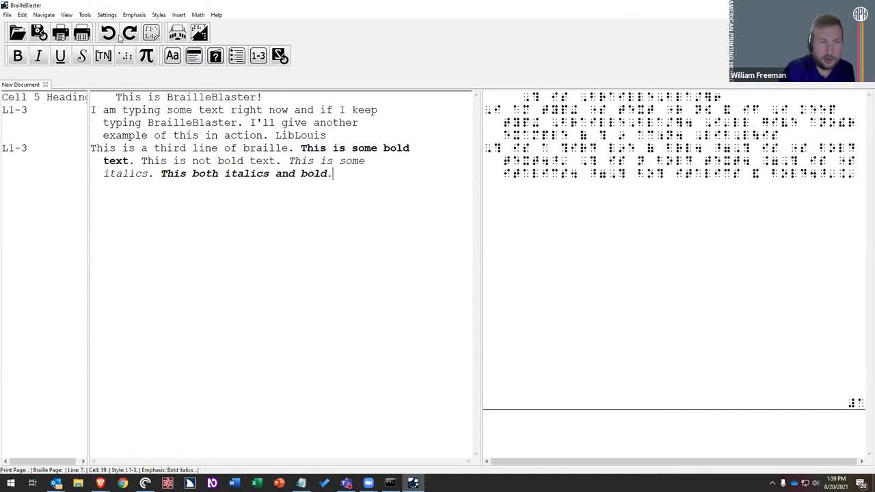
Step: Change the translation of "BrailleBlaster." in the second paragraph to uncontracted braille
left_click(140, 15)
mouse_move(84, 19)
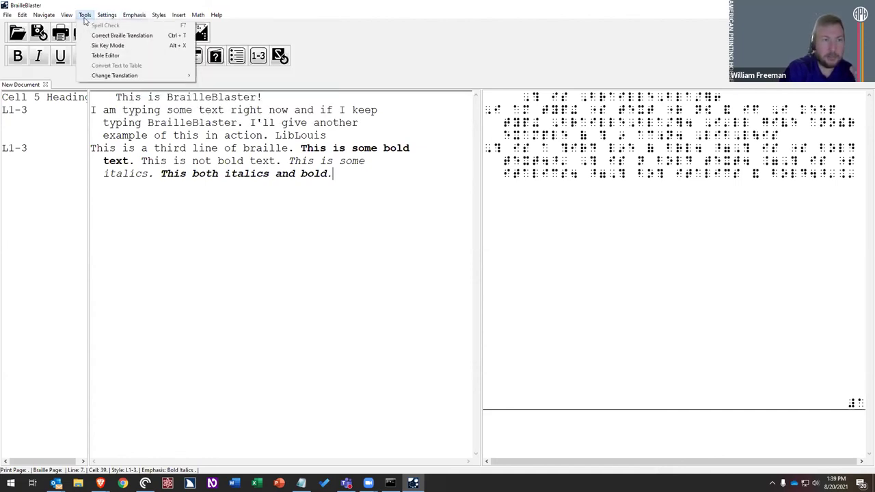
mouse_move(114, 76)
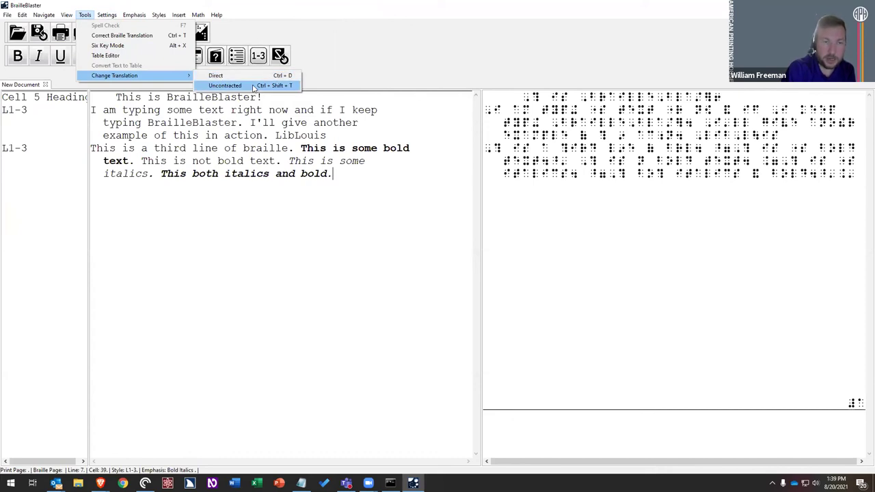
left_click(187, 124)
left_click(148, 123)
left_click_drag(147, 123, 243, 124)
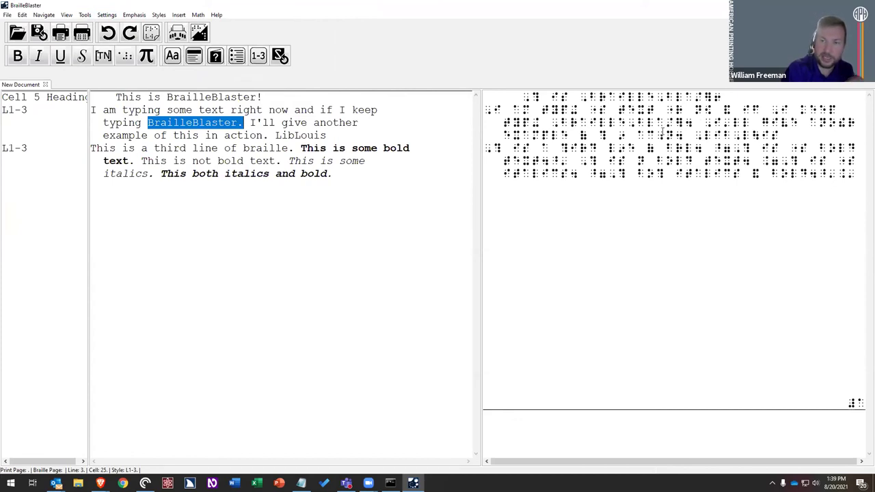
left_click(84, 15)
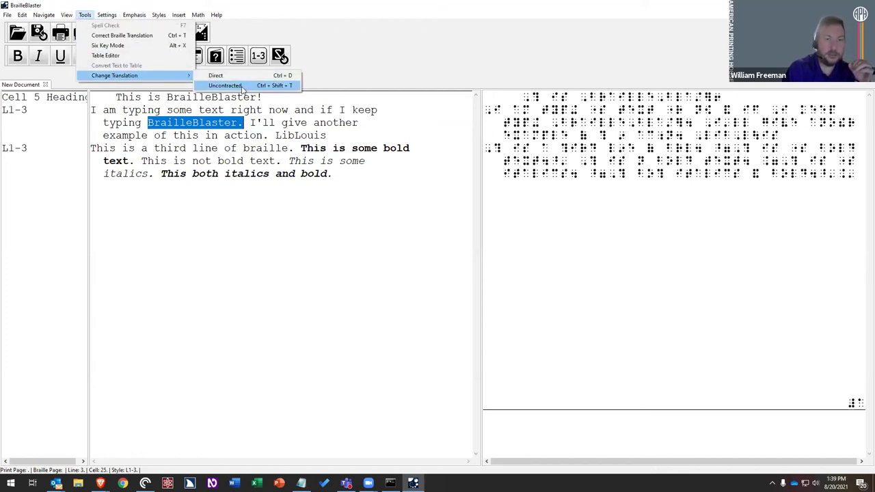
left_click(226, 85)
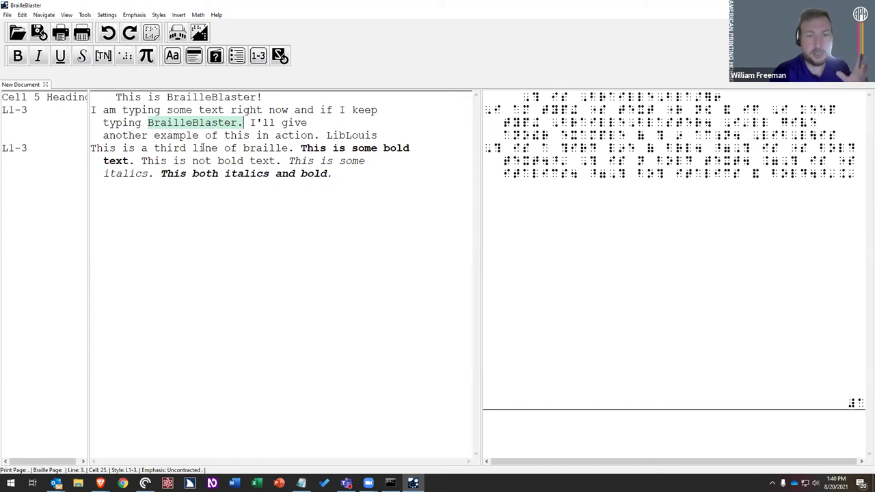
Step: Start a new line after the end of the third paragraph
left_click(364, 171)
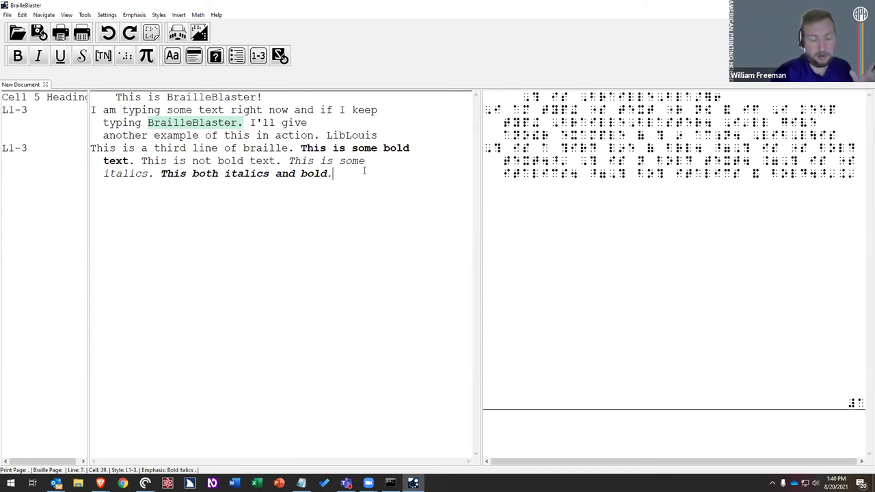
key("Return")
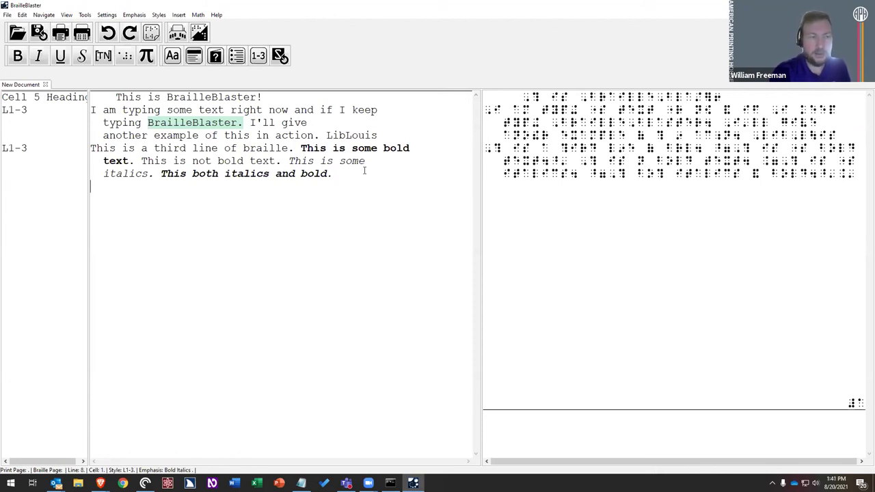
Step: Switch the braille display from dots to ASCII characters to compare them, and restore the dots
left_click(66, 15)
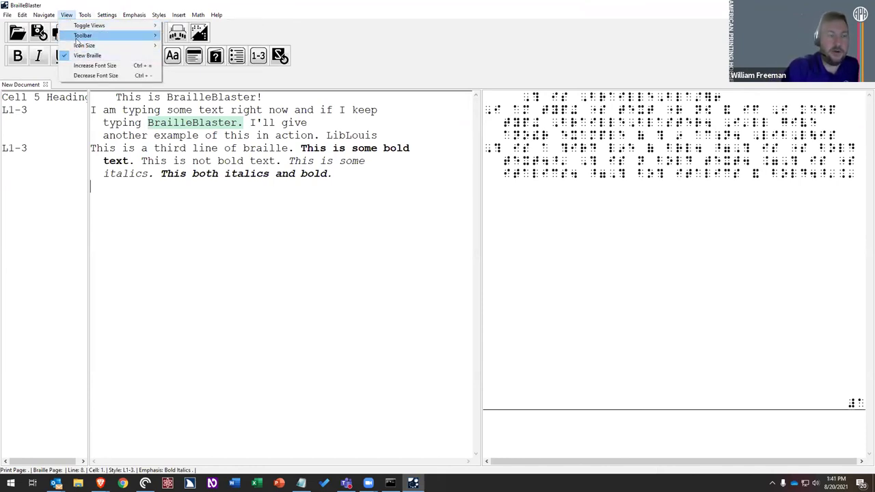
left_click(86, 56)
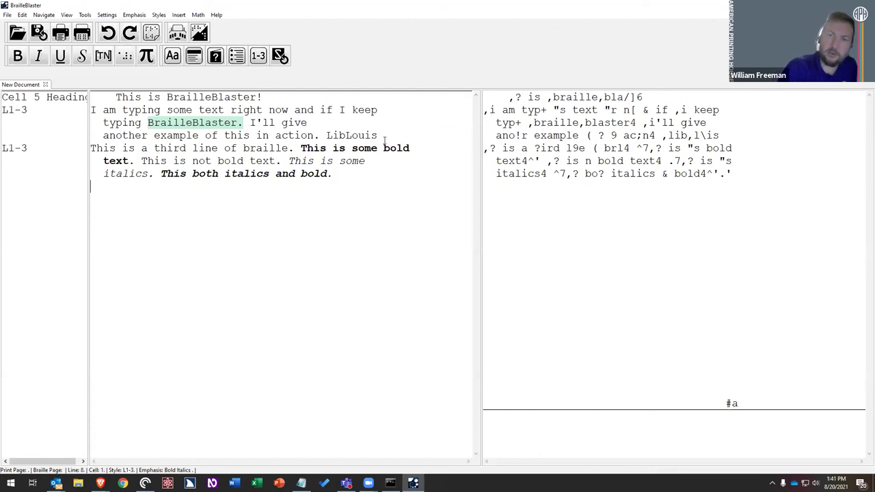
left_click(66, 14)
left_click(89, 55)
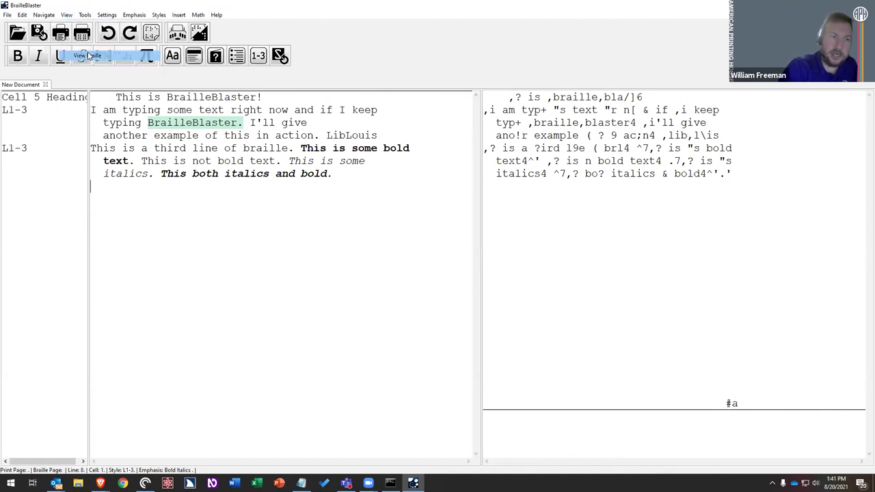
left_click(66, 15)
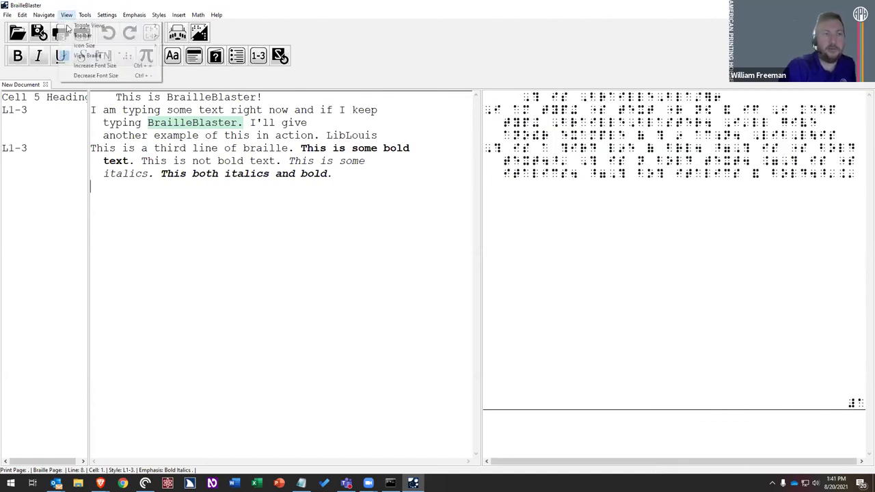
left_click(414, 55)
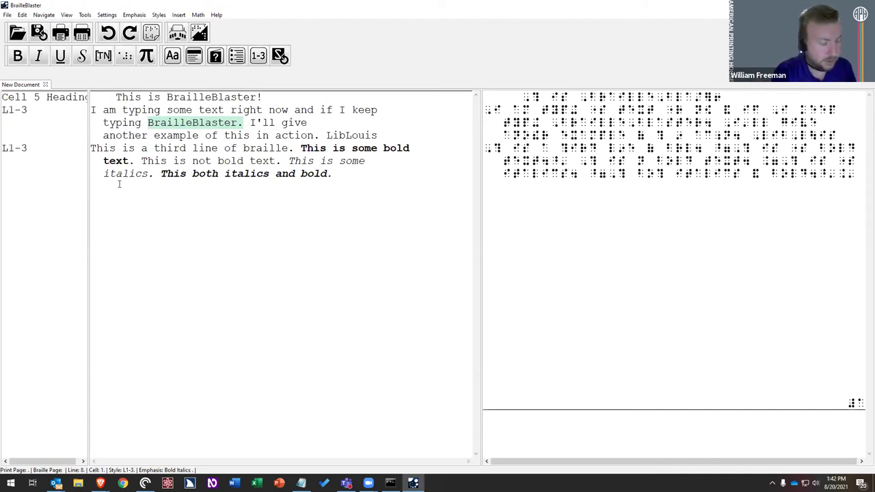
Step: Enter "$33o" on the new line and highlight the braille cells for its dollar sign and its digits
type("$33")
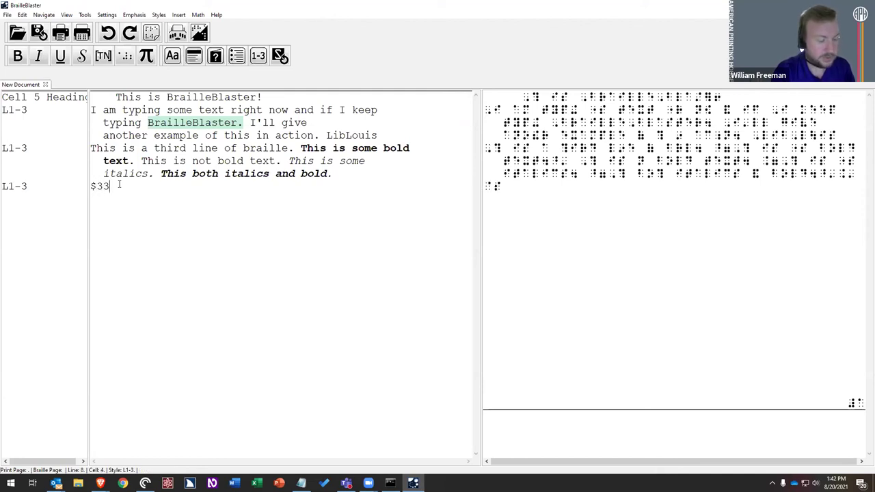
type("o")
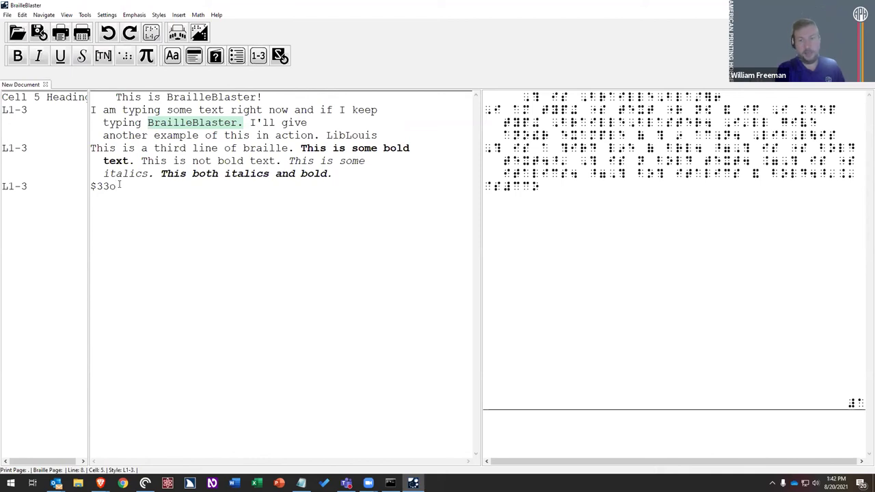
left_click(488, 185)
left_click_drag(488, 185, 503, 185)
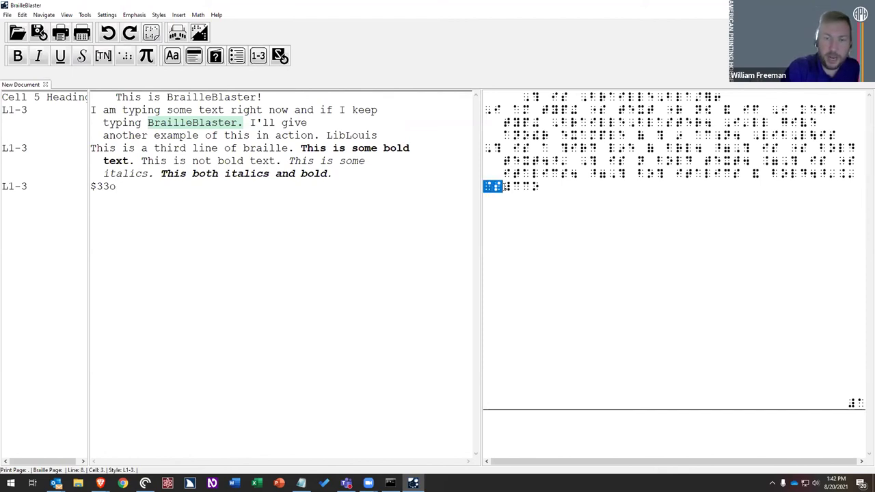
left_click_drag(505, 187, 532, 186)
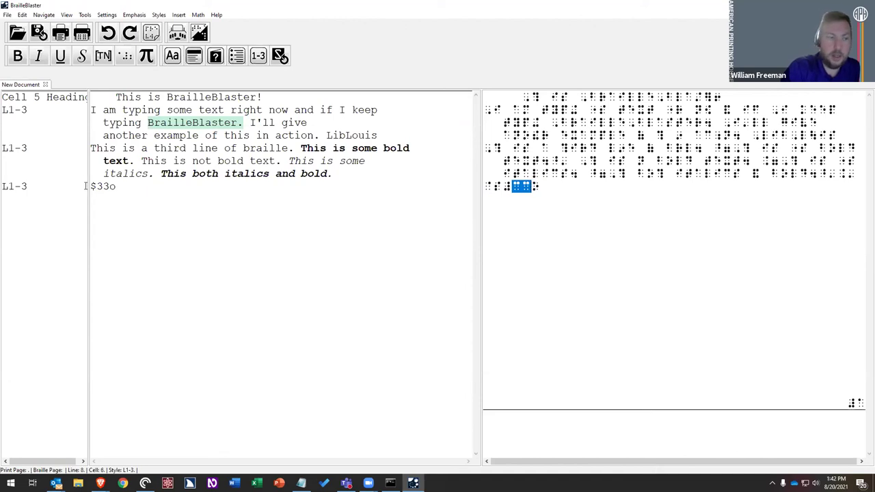
Step: Change the translation of "$33o" to direct translation
left_click(495, 185)
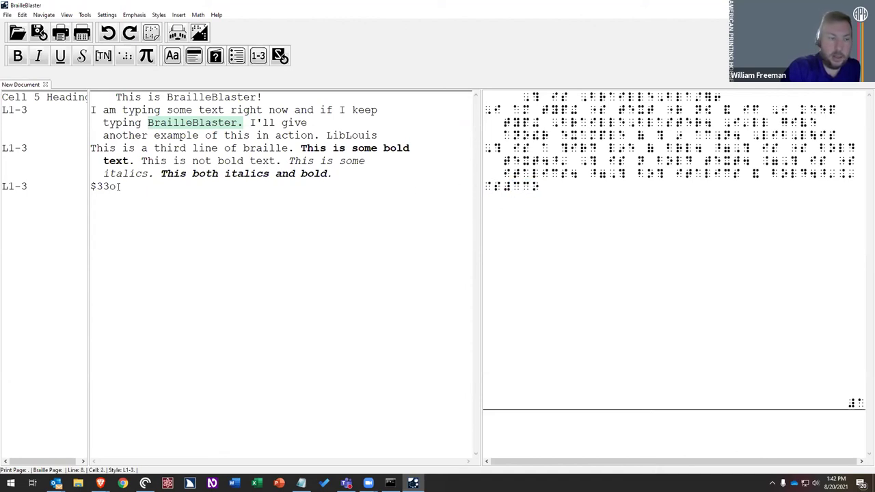
left_click_drag(120, 186, 90, 186)
left_click(85, 14)
mouse_move(116, 75)
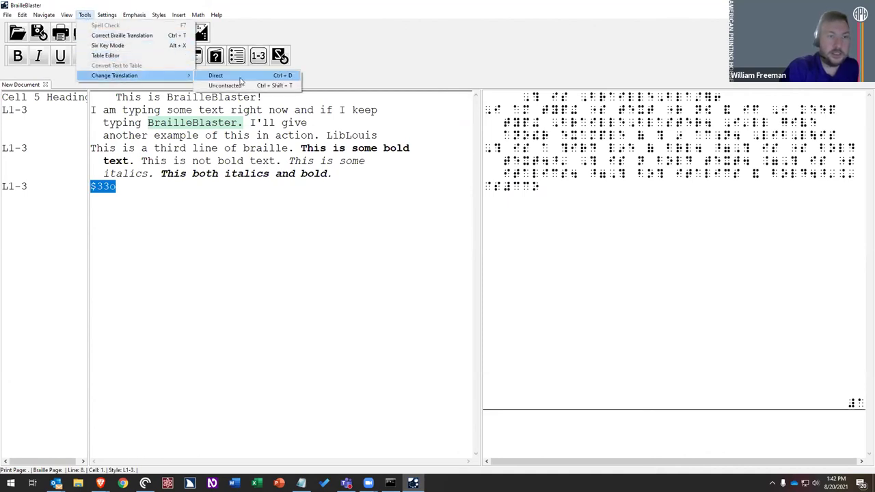
left_click(240, 76)
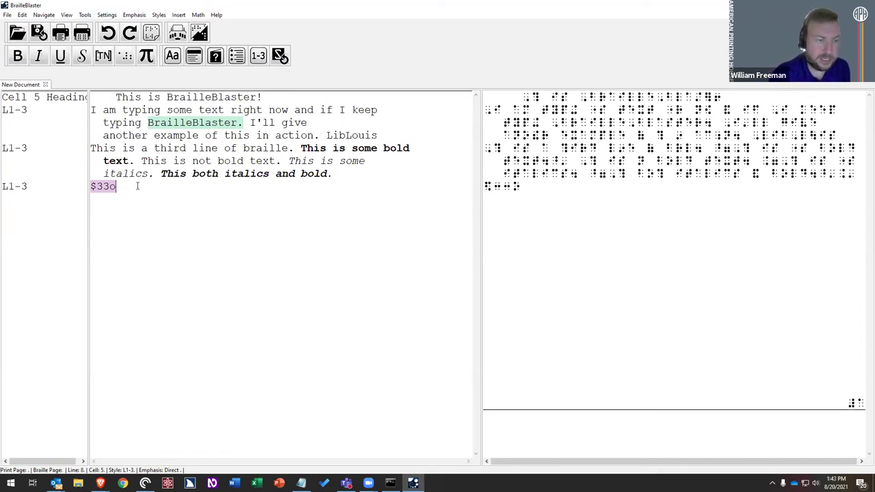
Step: Start a new line below "$33o" and enter "Is it still on?" followed by a space
key("Return")
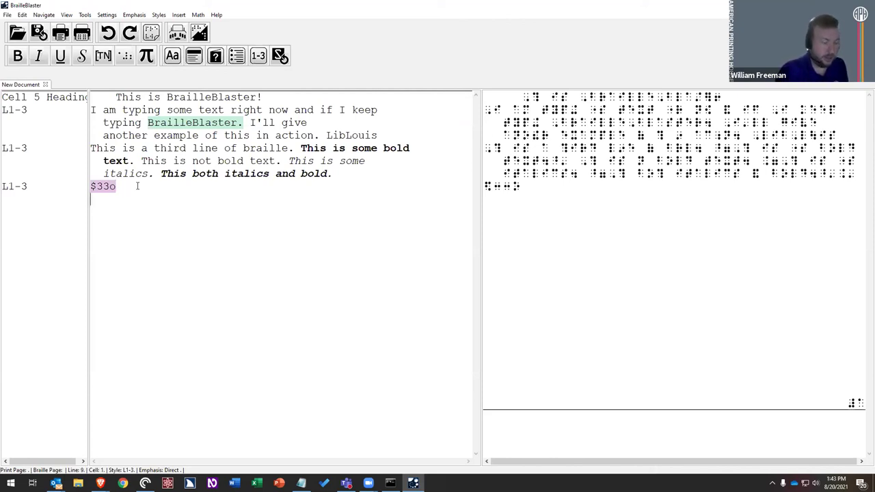
left_click(108, 15)
mouse_move(86, 15)
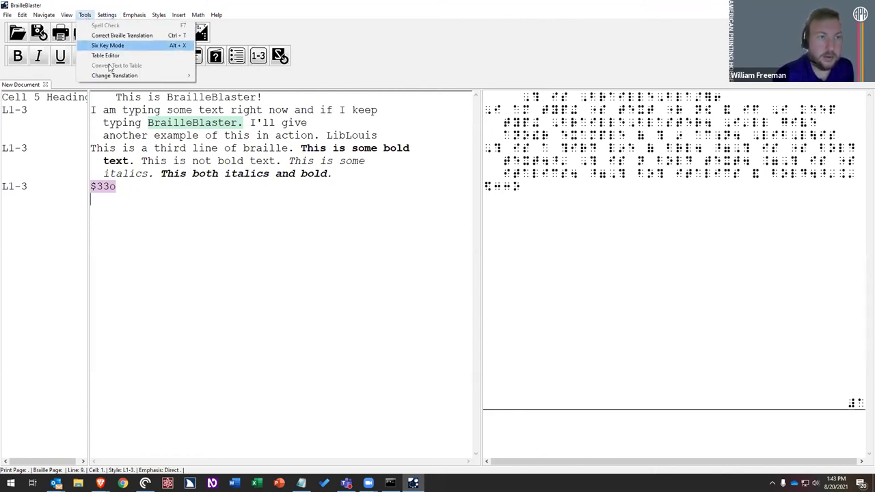
left_click(411, 47)
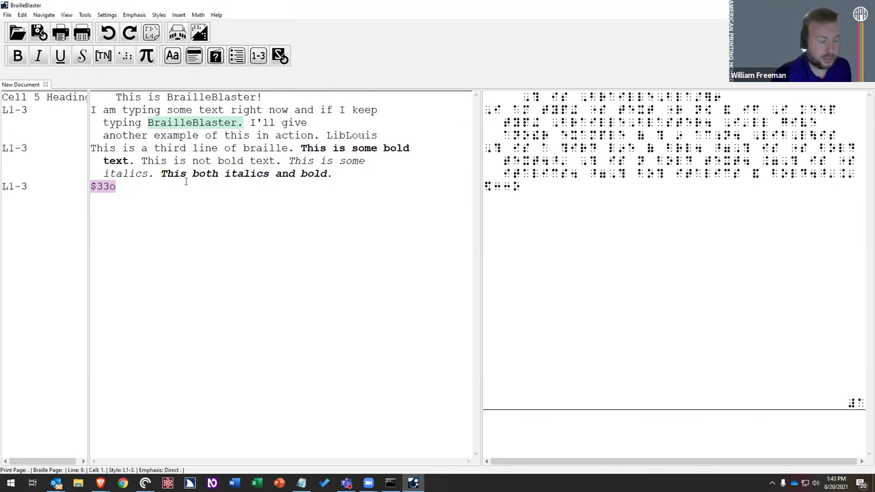
type("Is it still on?")
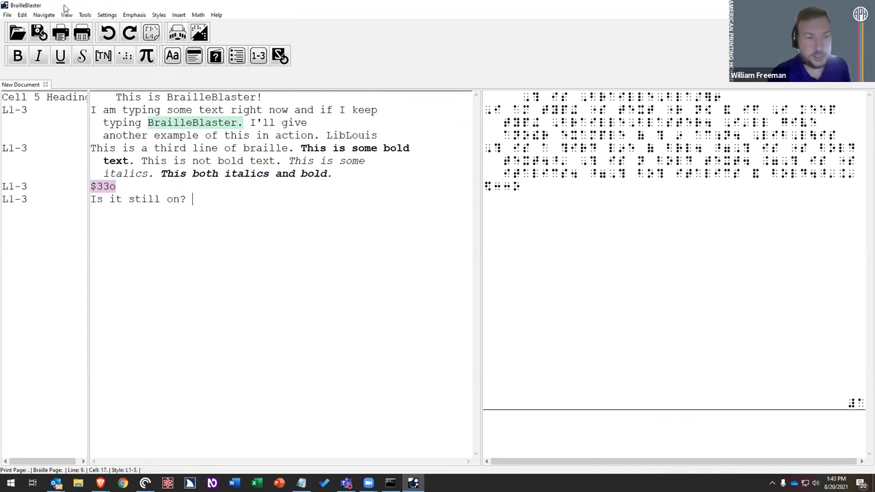
Step: Turn on Six Key Mode and enter the braille cells ⠿, ⠇ and ⠸ after "Is it still on?"
left_click(85, 15)
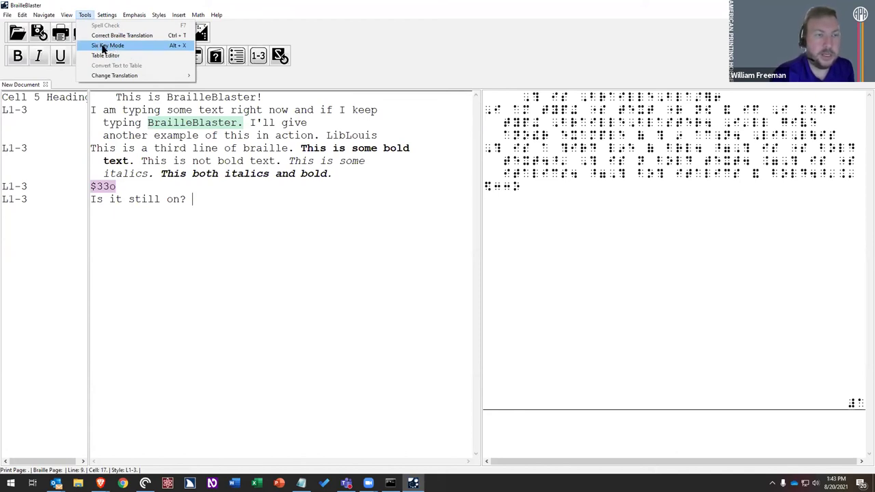
left_click(176, 46)
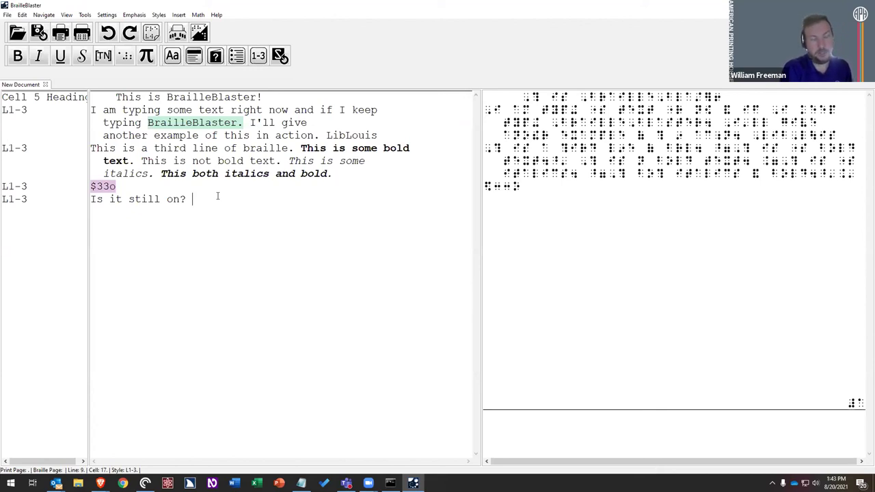
type("⠿")
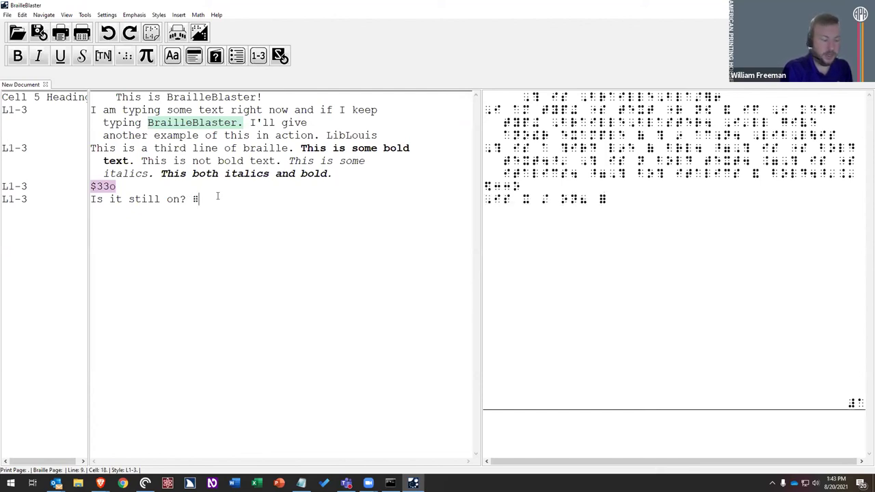
type("⠿ ")
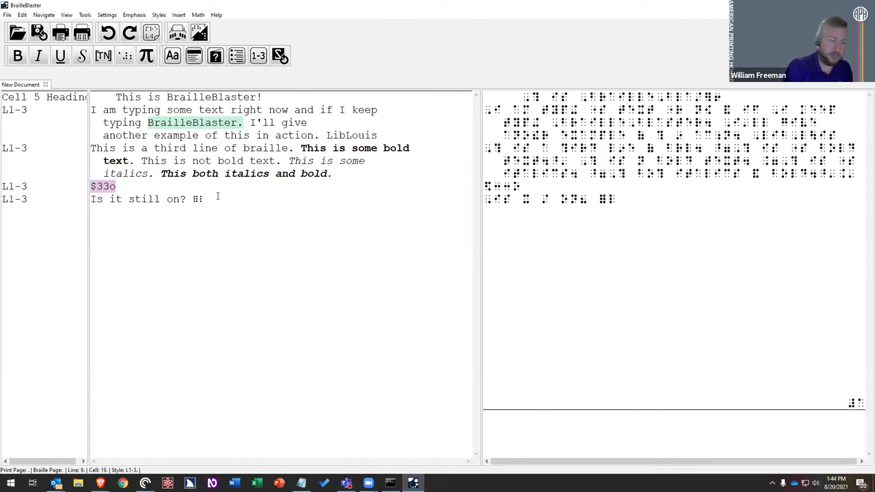
type("⠿")
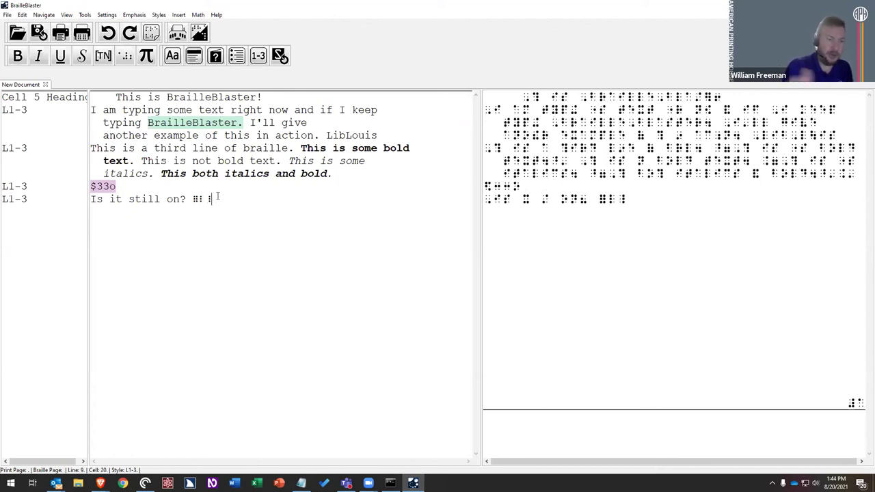
Step: On a new line, enter the contracted braille cells for "BrailleBlaster!" in Six Key Mode
key("Return")
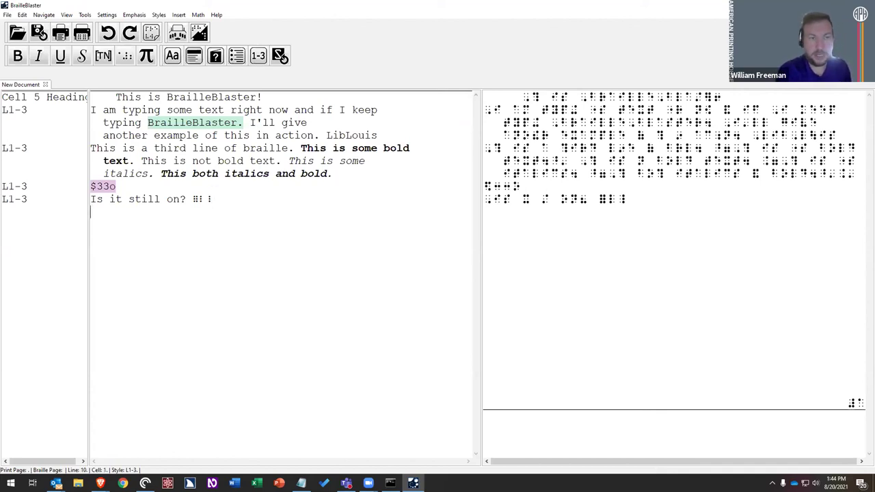
type("⠄⠆⠢⠐⠂⠸⠇⠒⠄⠐⠆⠂⠌")
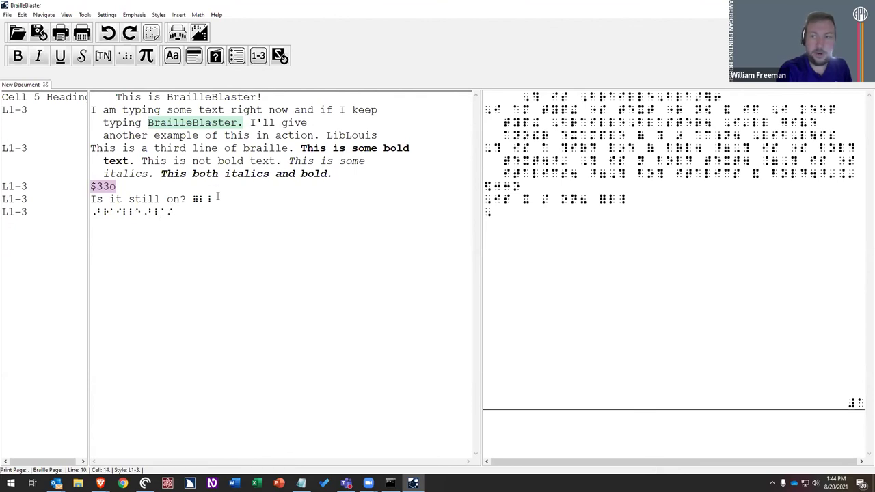
type("⠿⠻")
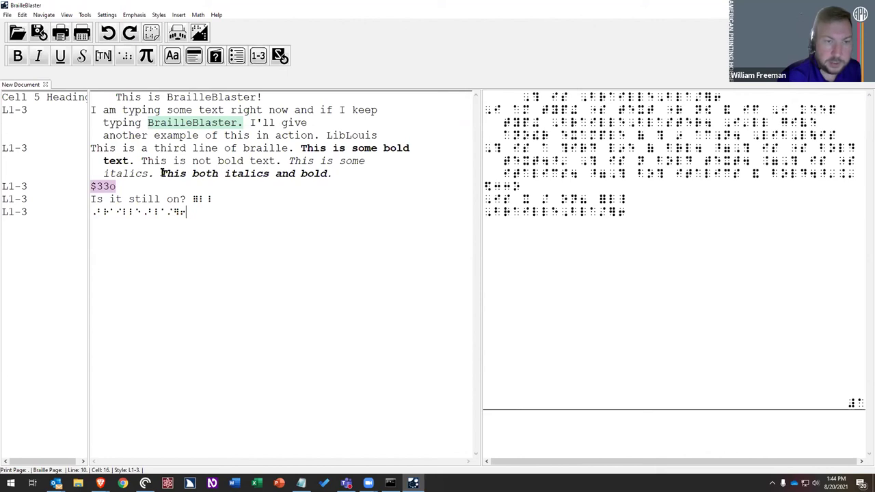
left_click(336, 174)
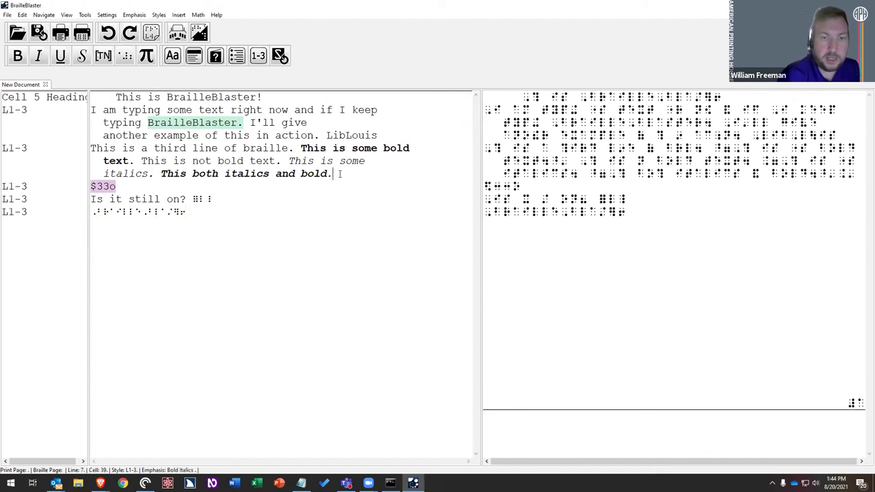
key("Return")
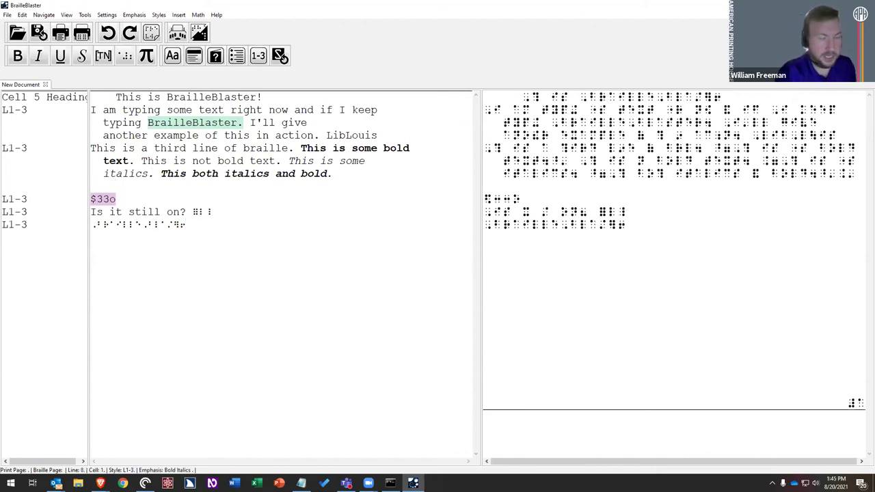
type(".")
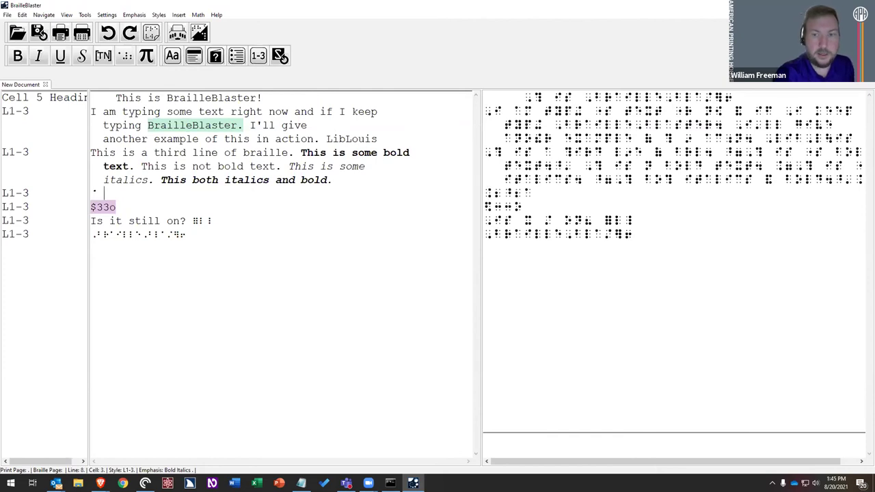
key("BackSpace")
key("BackSpace")
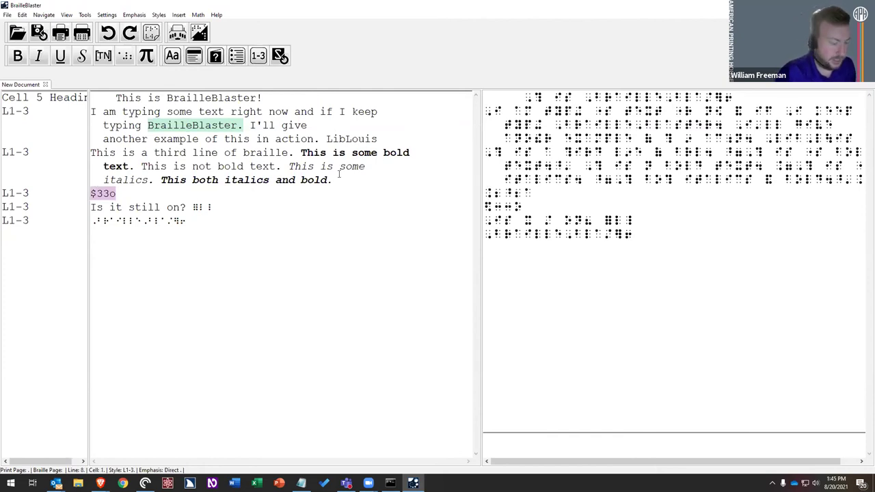
Step: Below the bold italic sentence, add two italic lines: "This is bold" and "There are rules about how that works in braille."
left_click(360, 180)
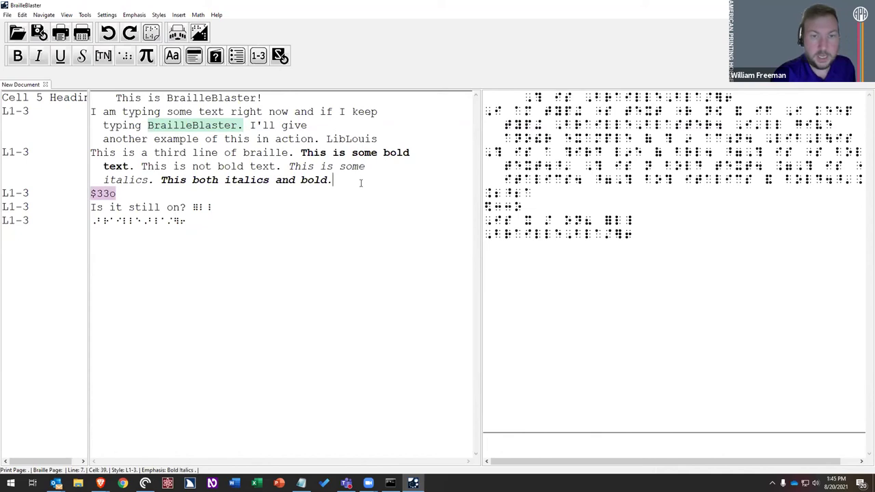
key("Return")
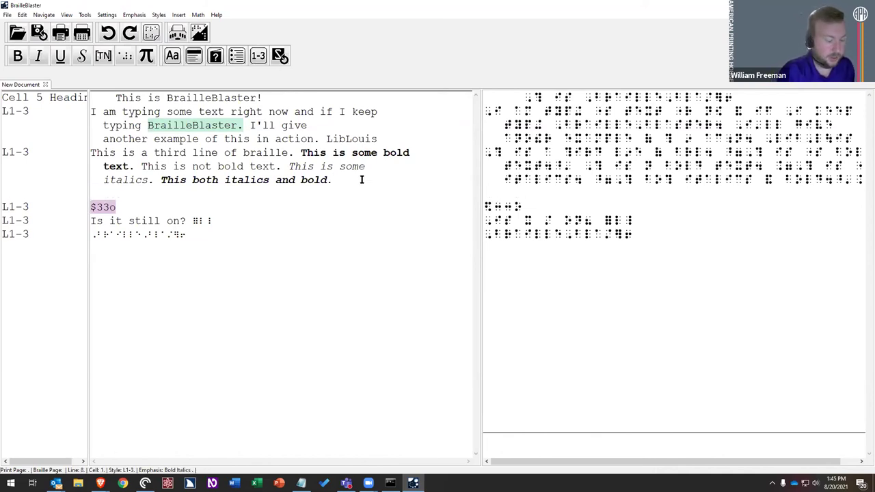
type("This is bold")
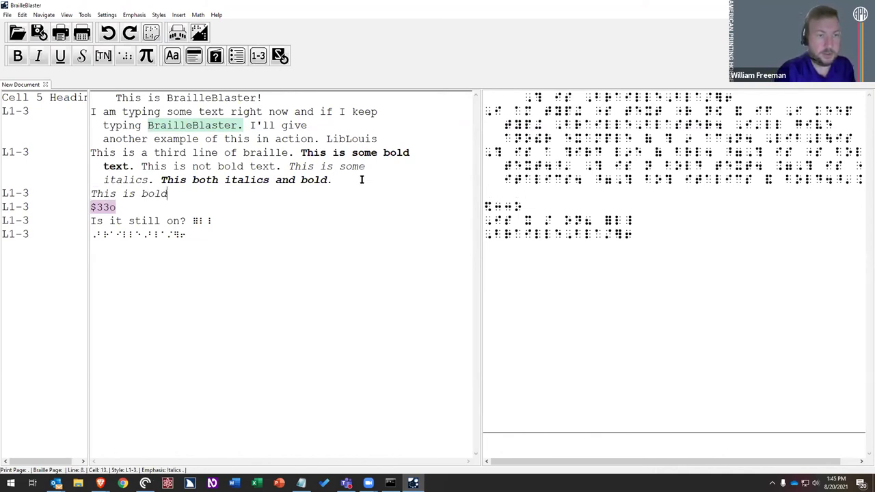
key("Return")
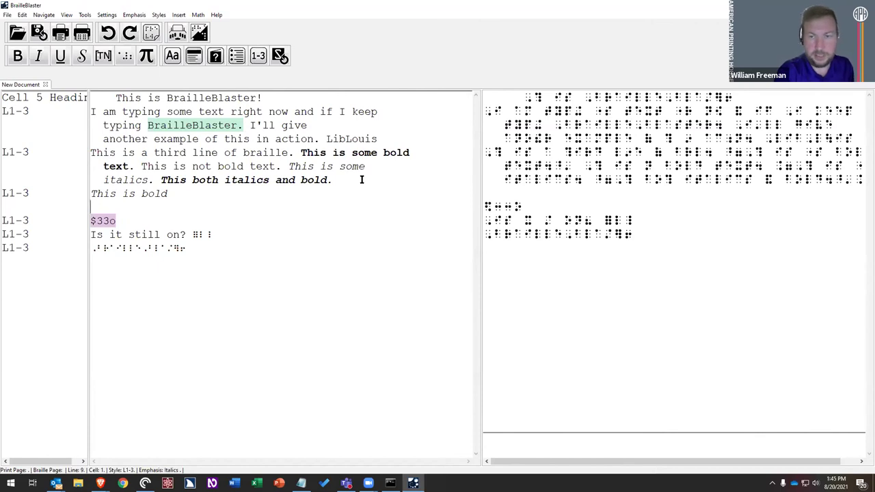
type("T")
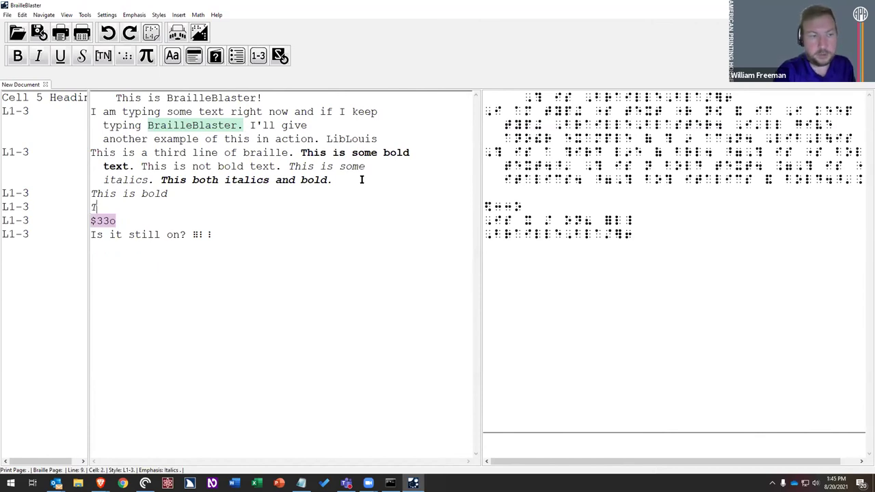
type("here are rules abou")
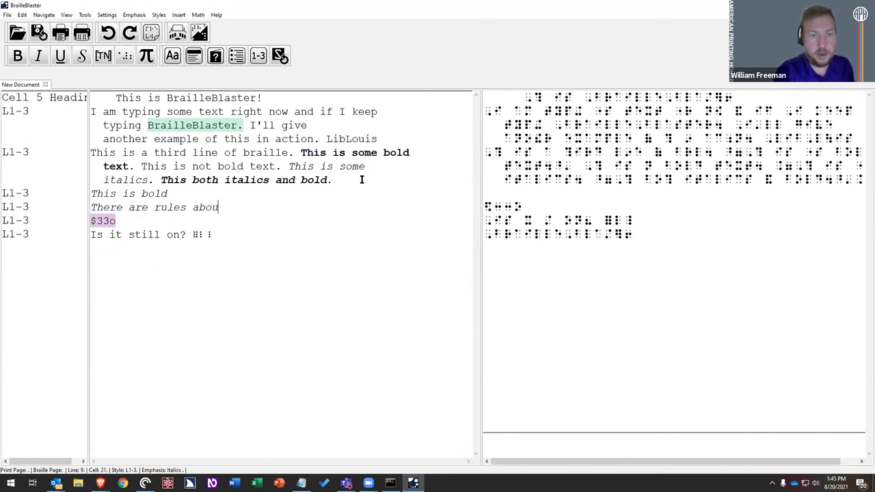
type("t how that works in braille.")
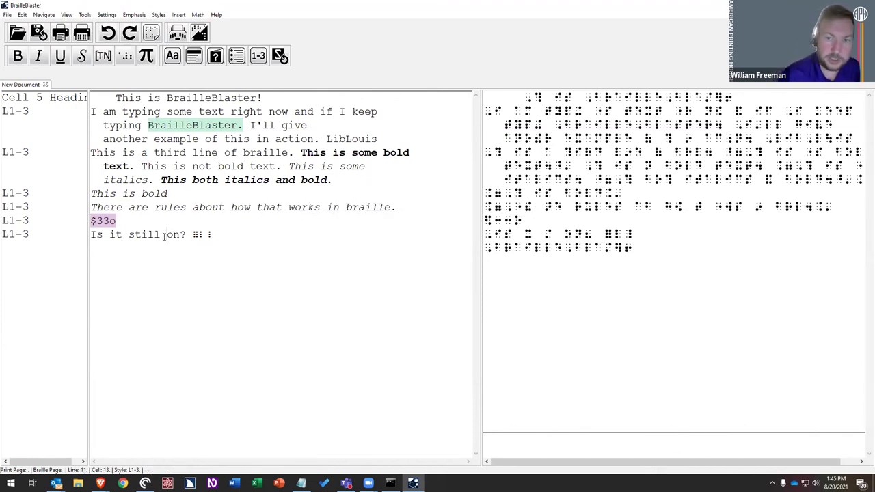
Step: Examine the braille of the two new italic lines, highlighting the opening and closing emphasis indicators of each passage
left_click(487, 193)
key("shift+End")
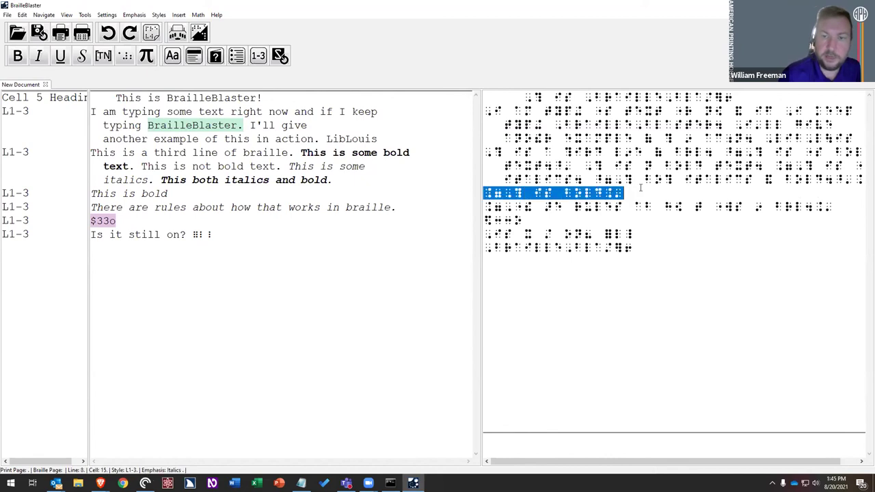
left_click(607, 193)
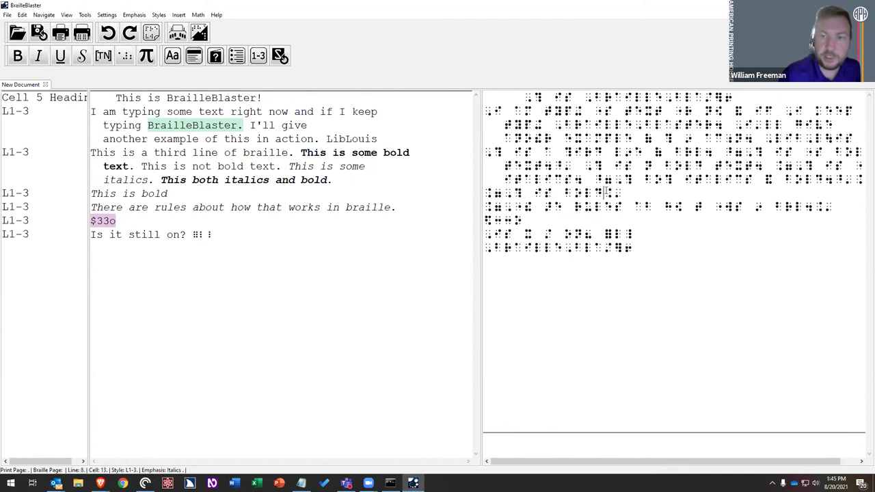
key("shift+End")
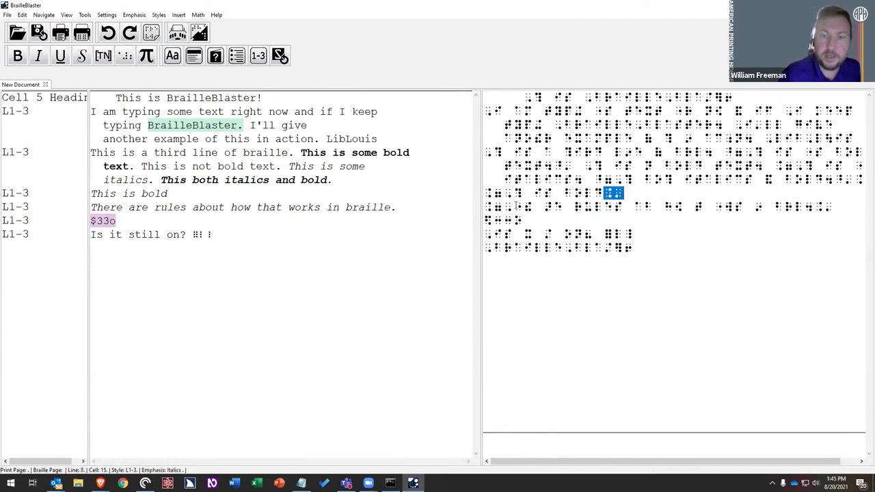
mouse_move(813, 207)
left_mouse_down()
mouse_move(835, 207)
mouse_move(814, 206)
mouse_move(826, 204)
left_mouse_up()
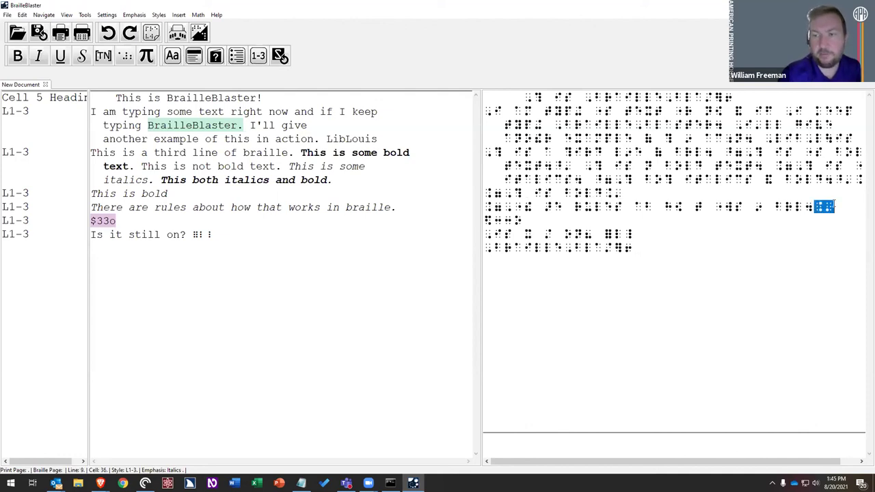
left_click(817, 206)
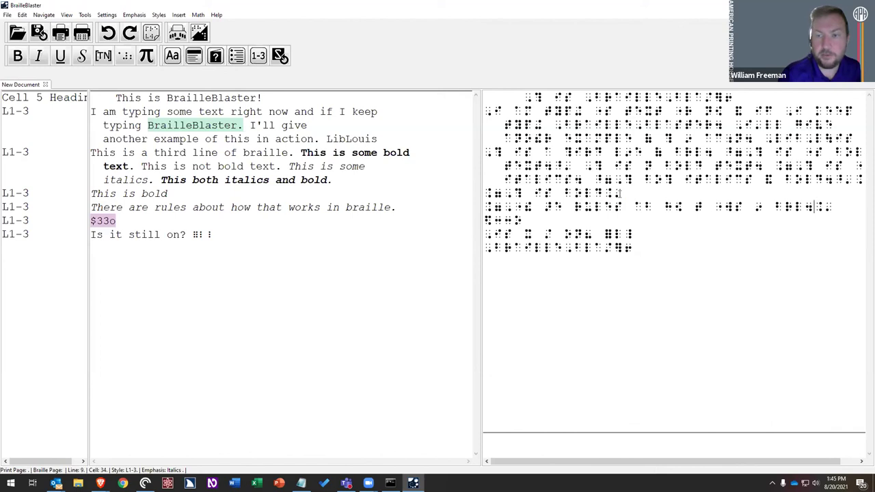
left_click_drag(604, 193, 623, 193)
left_click_drag(487, 193, 625, 193)
left_click(487, 194)
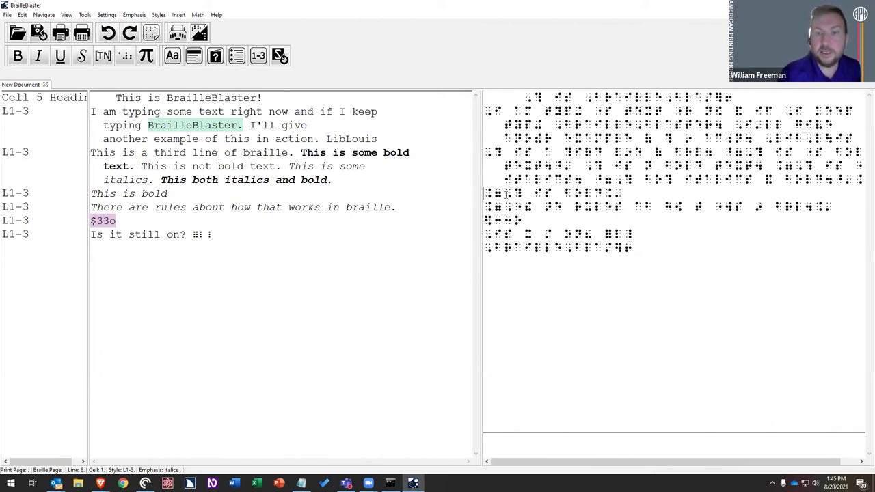
left_click_drag(487, 193, 625, 193)
left_click(799, 199)
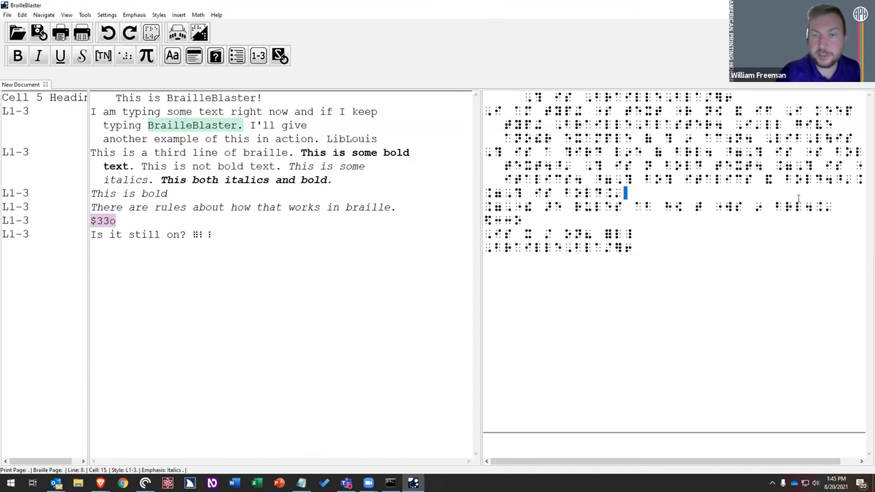
triple_click(816, 203)
left_click(585, 206)
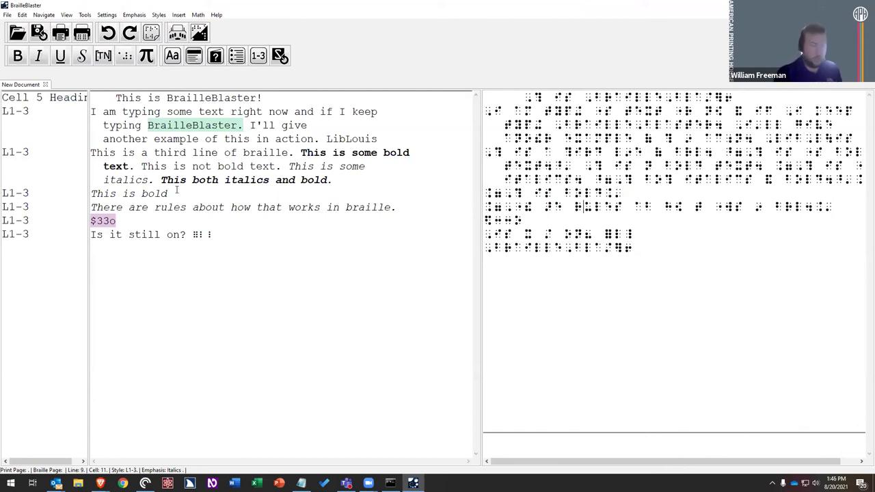
Step: Examine the available numeric styles, from Indent 1 through Indent 11, including the runover choices for Indent 1
left_click(88, 15)
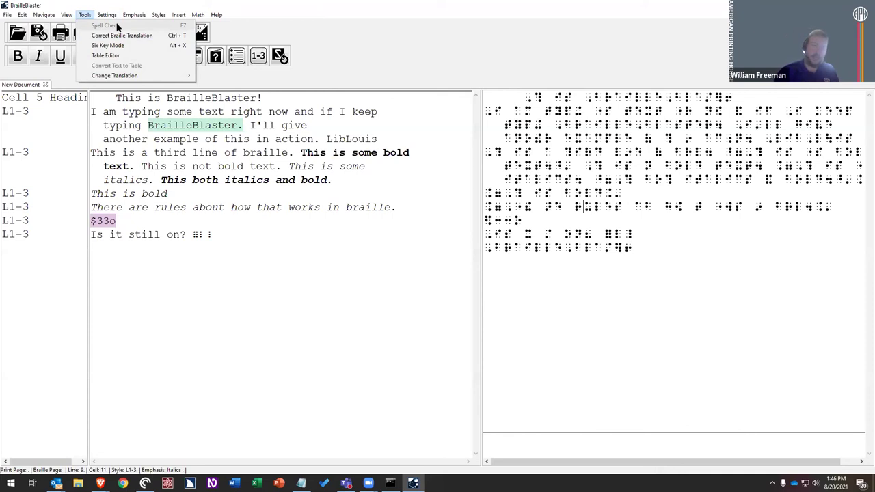
left_click(171, 232)
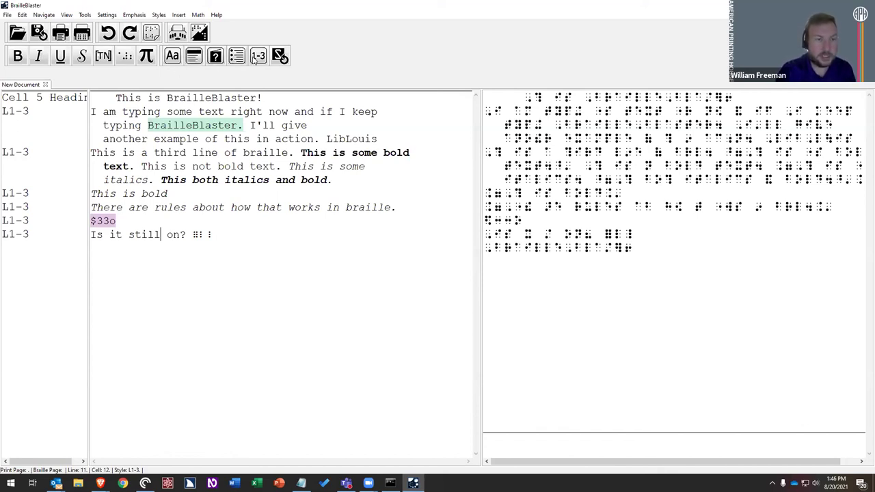
left_click(160, 15)
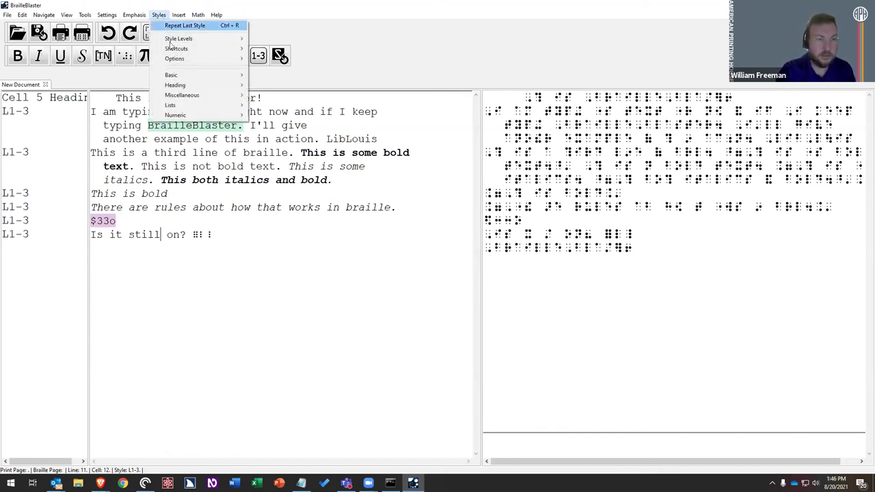
mouse_move(176, 116)
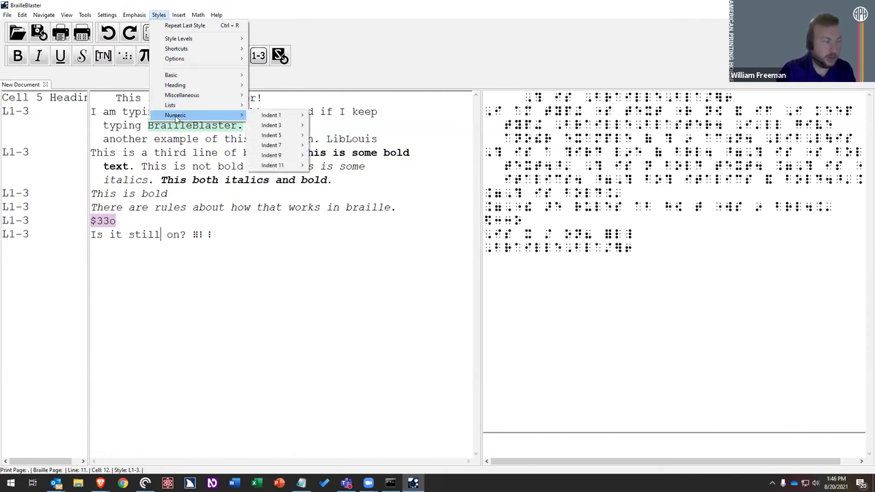
mouse_move(261, 117)
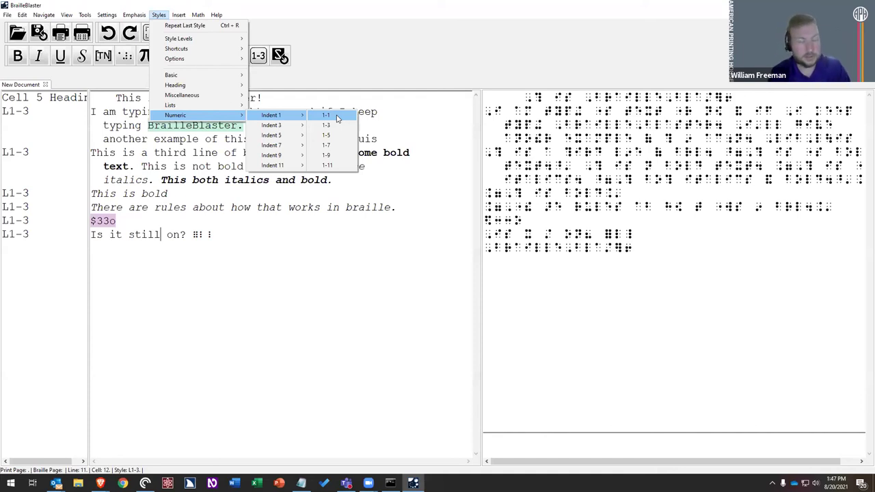
left_click(183, 235)
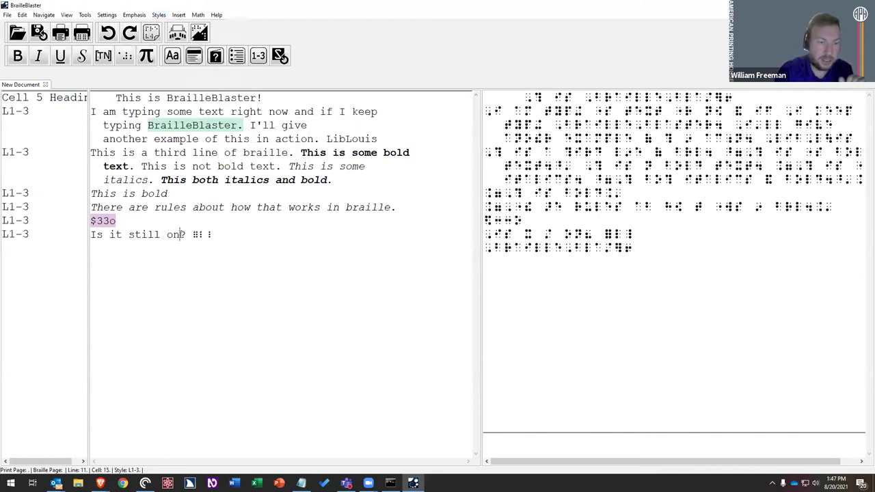
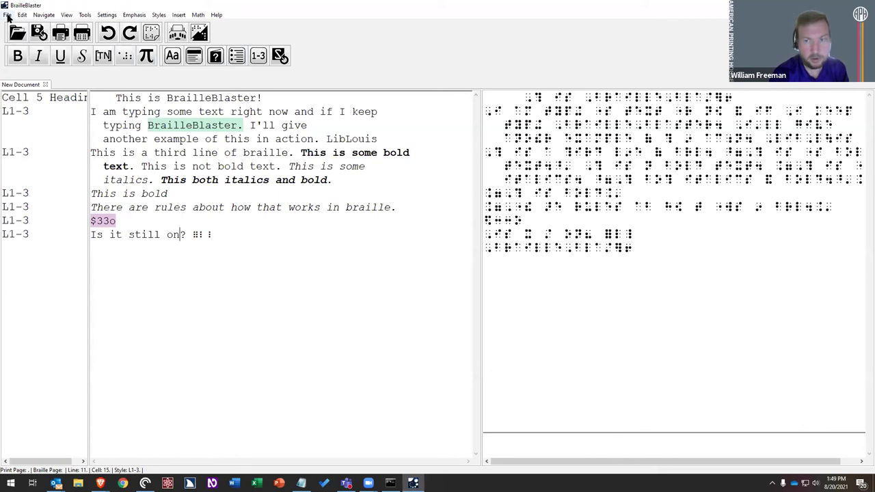
Step: Save the document to the Desktop as a BrailleBlaster document named "Test Braille"
left_click(7, 16)
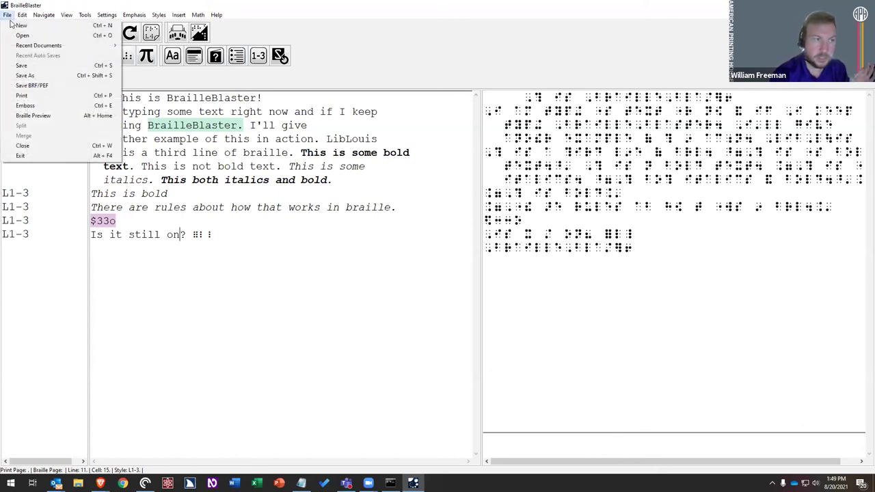
left_click(45, 76)
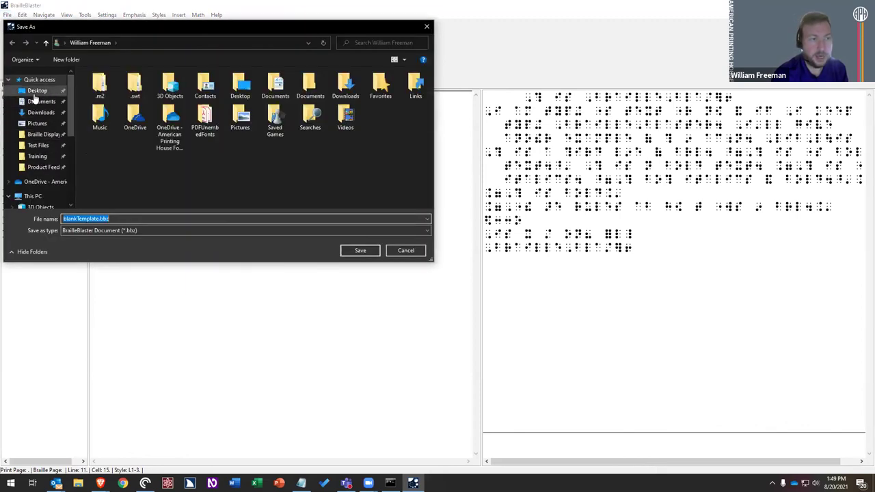
left_click(37, 90)
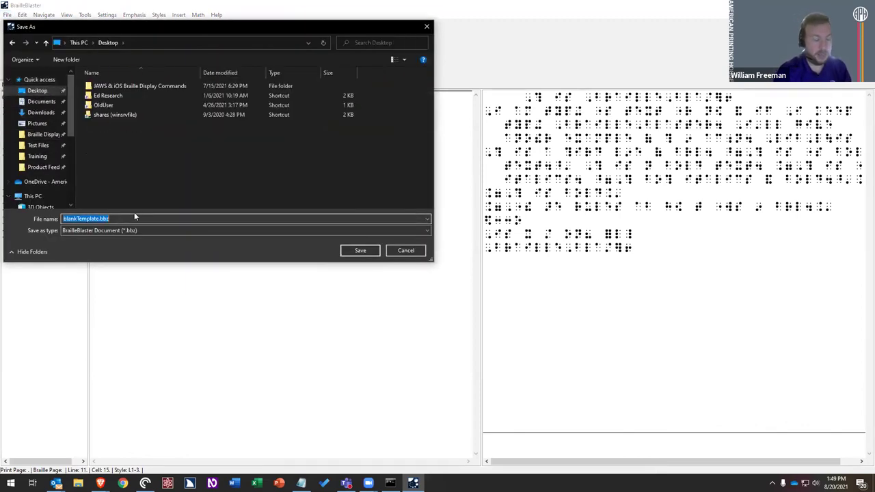
type("Test")
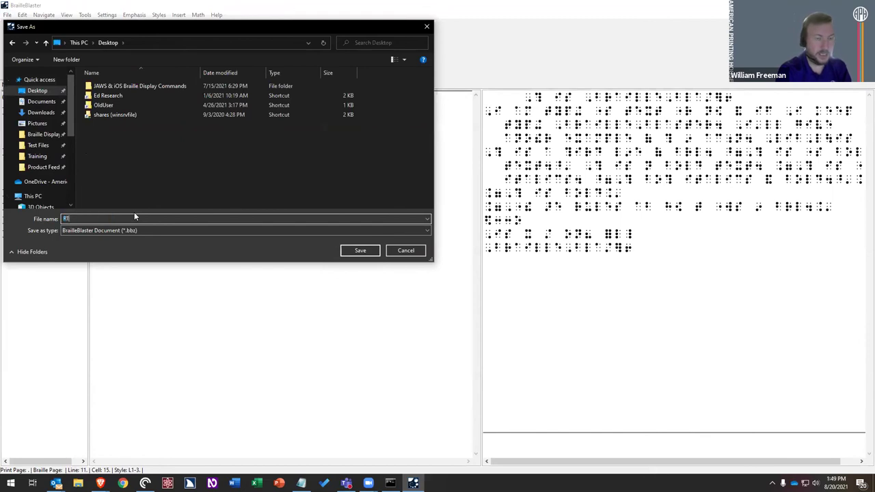
type(" Braille")
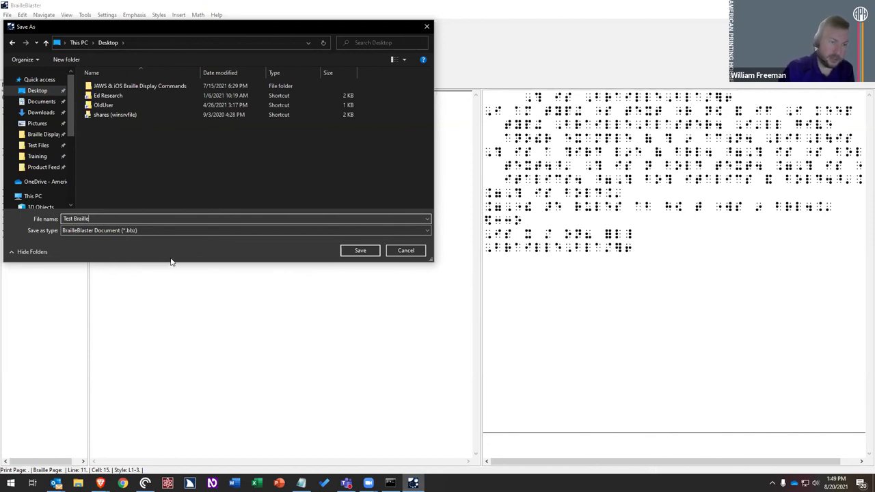
left_click(370, 251)
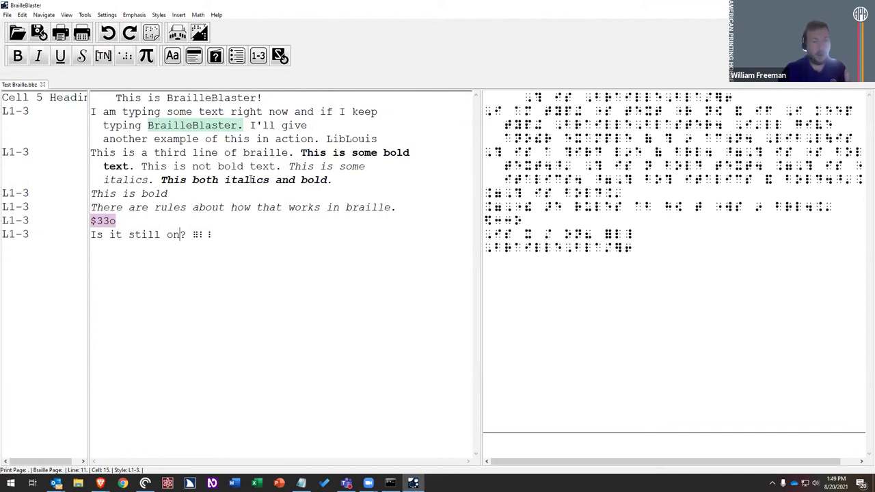
Step: Save a Braille Ready File copy of the document to the Desktop as "Test Braille.brf"
left_click(9, 15)
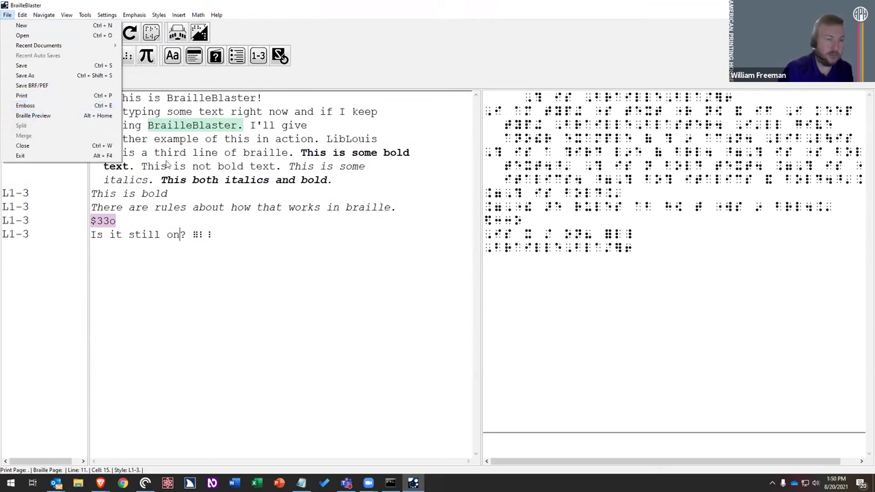
left_click(188, 152)
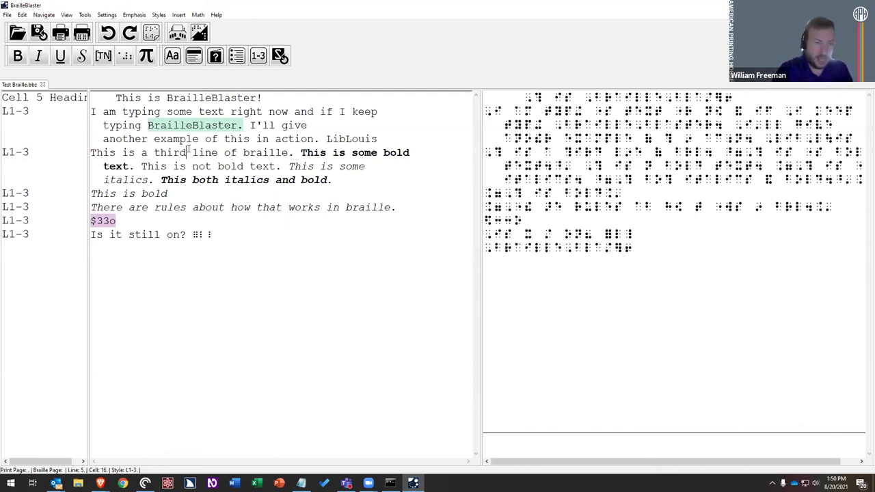
left_click(6, 15)
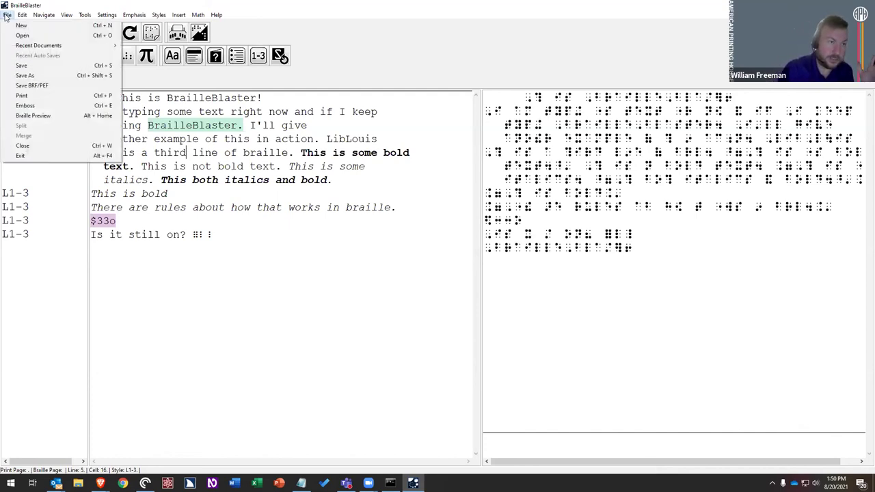
left_click(46, 86)
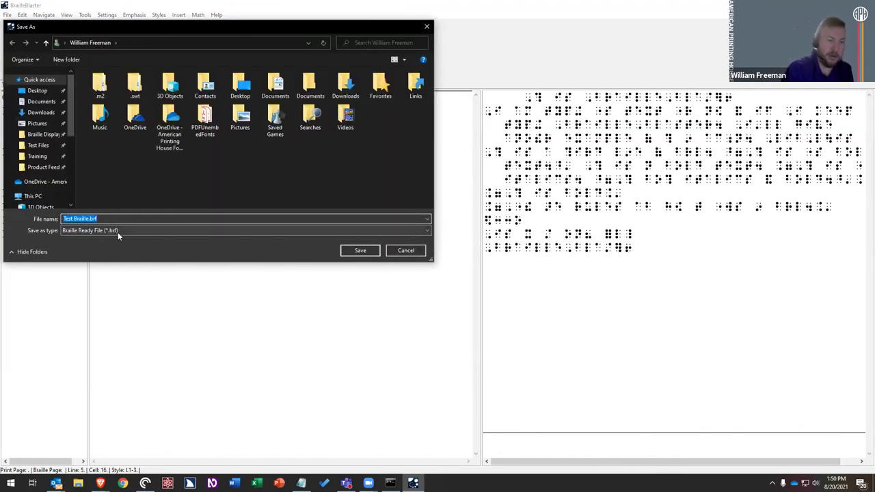
left_click(121, 230)
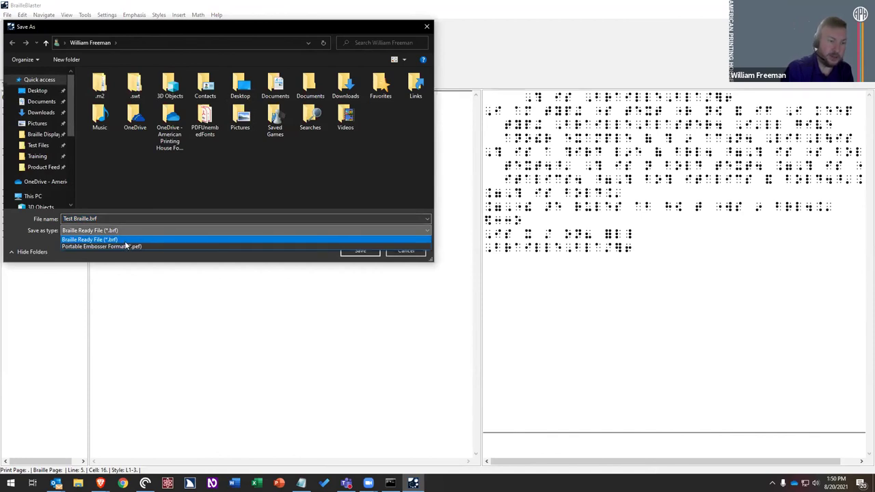
left_click(125, 241)
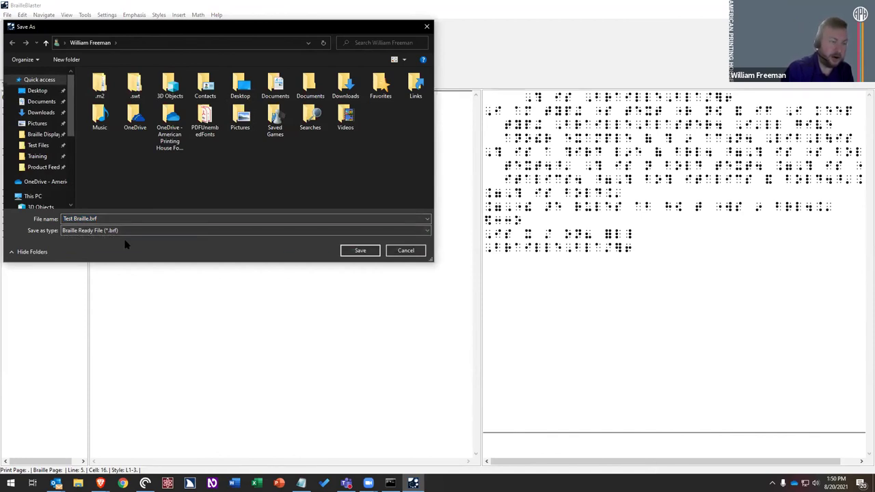
left_click_drag(65, 219, 41, 219)
left_click(88, 219)
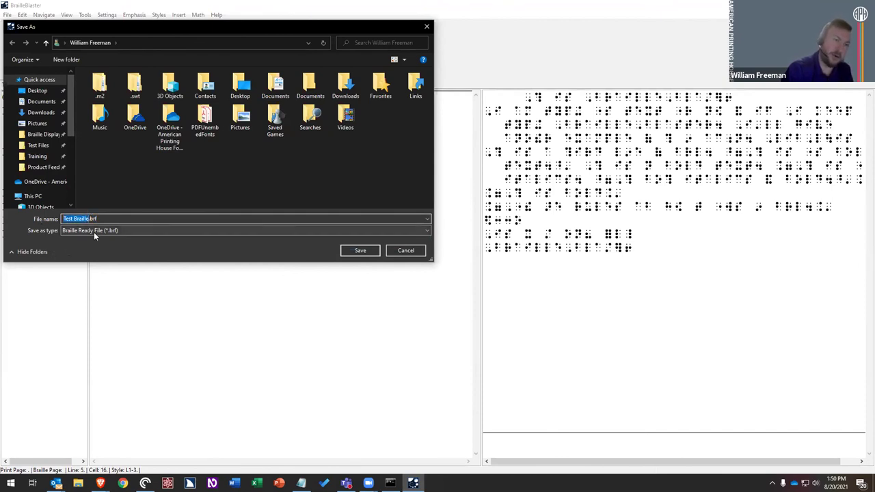
left_click(36, 90)
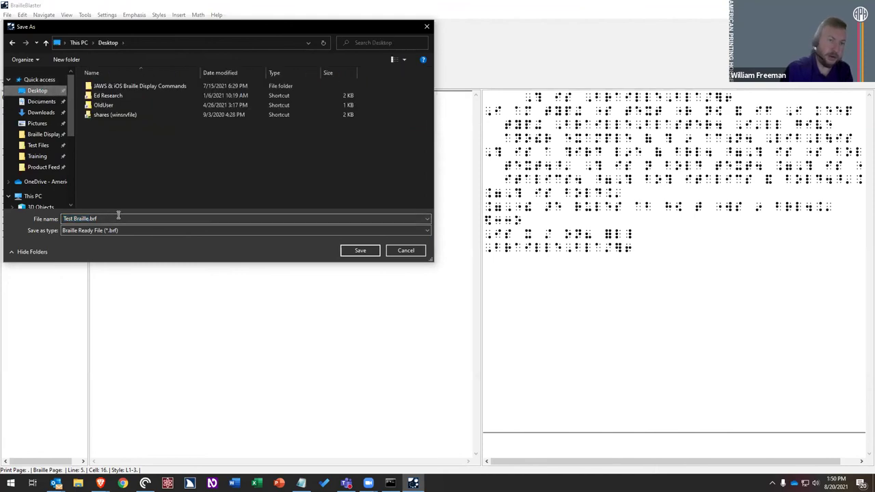
left_click(290, 231)
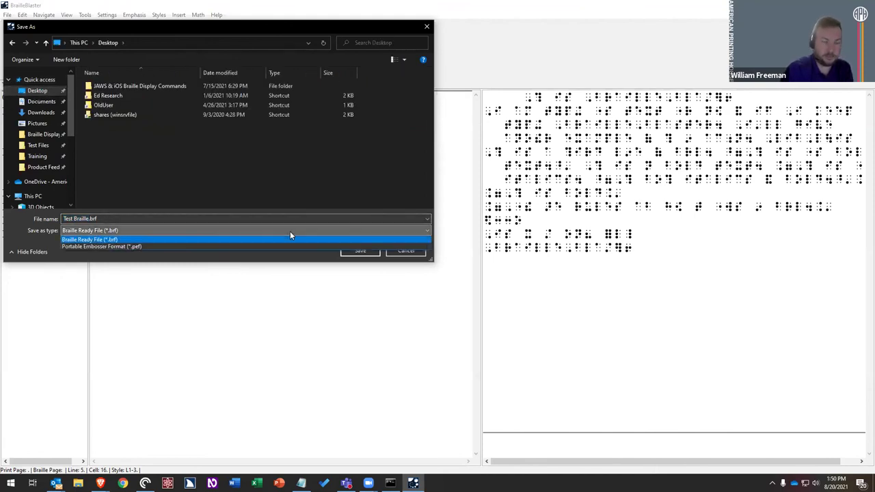
left_click(132, 239)
left_click(375, 250)
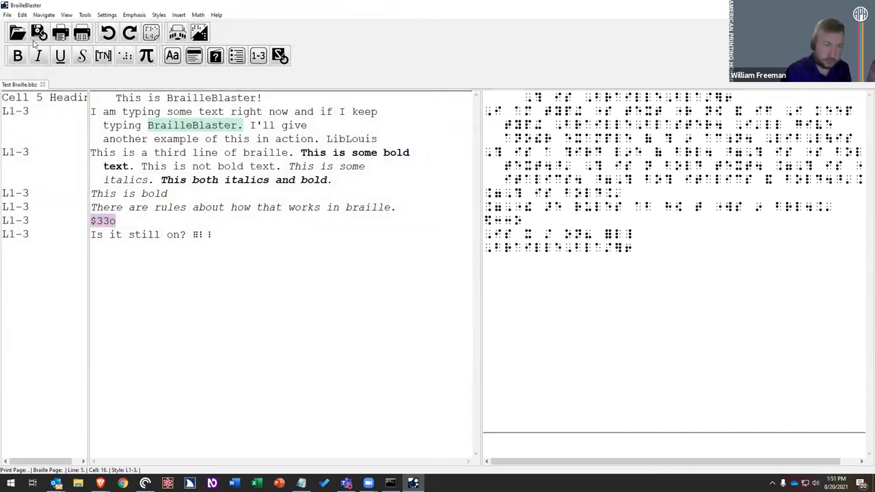
Step: Open the saved Test Braille.bbz from the Desktop, view it, and close that second copy
left_click(8, 14)
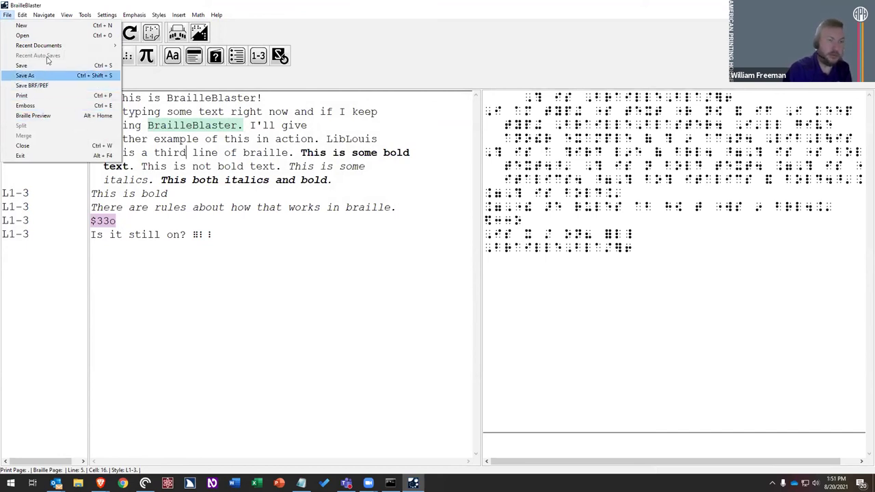
left_click(119, 75)
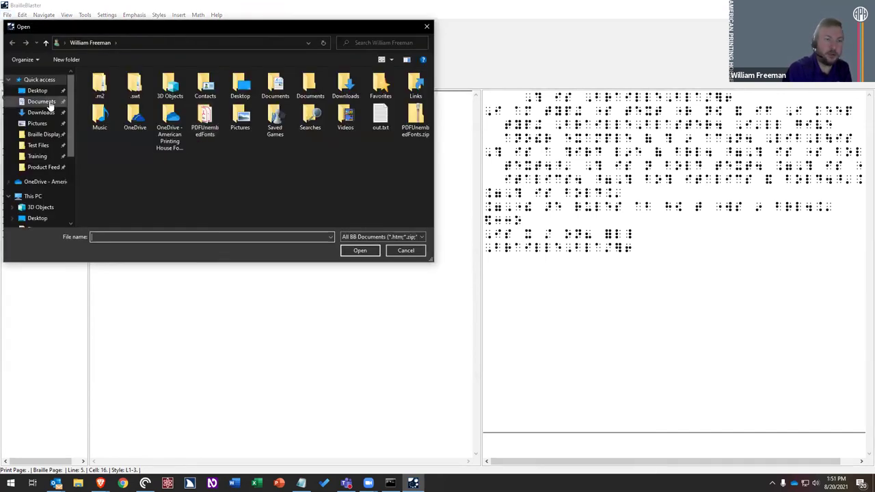
left_click(41, 101)
left_click(37, 91)
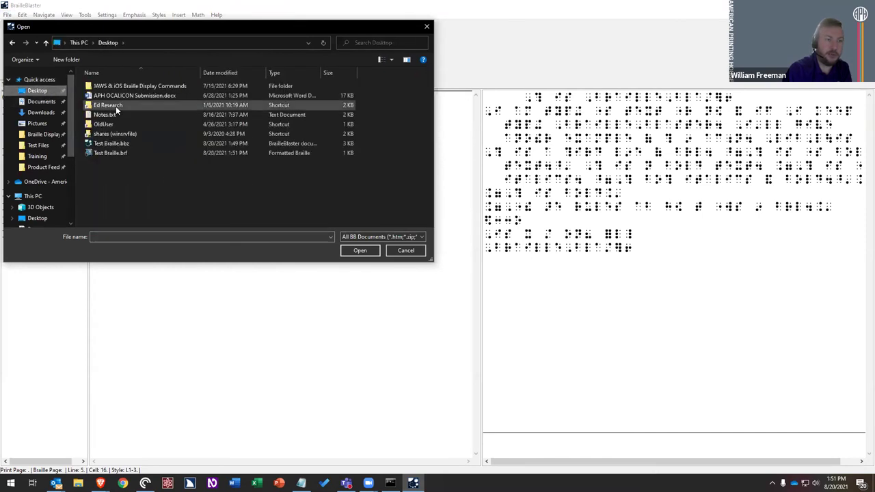
double_click(116, 144)
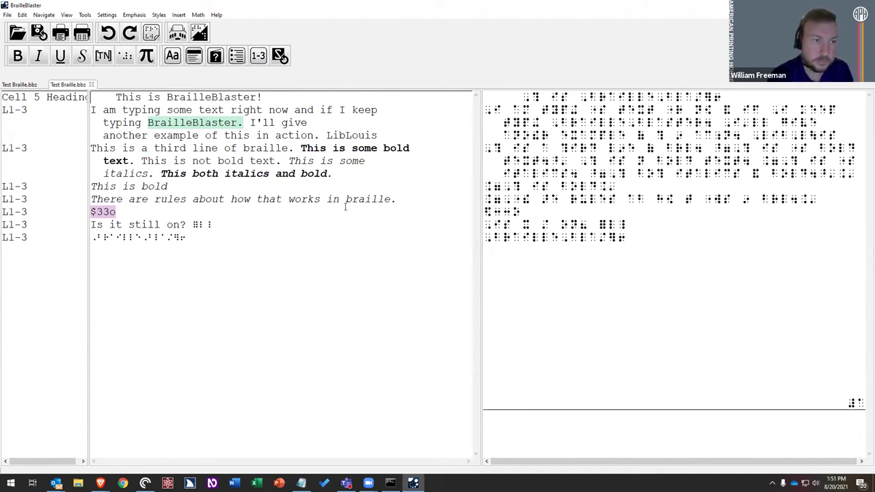
left_click(90, 84)
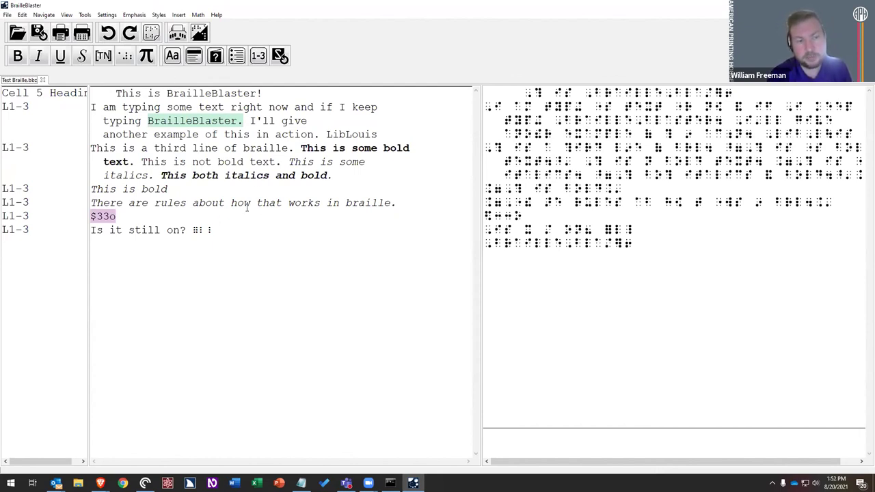
Step: Set the line spacing to 2 for all text from the heading through the "Is it still on?" line
left_click_drag(237, 232, 126, 28)
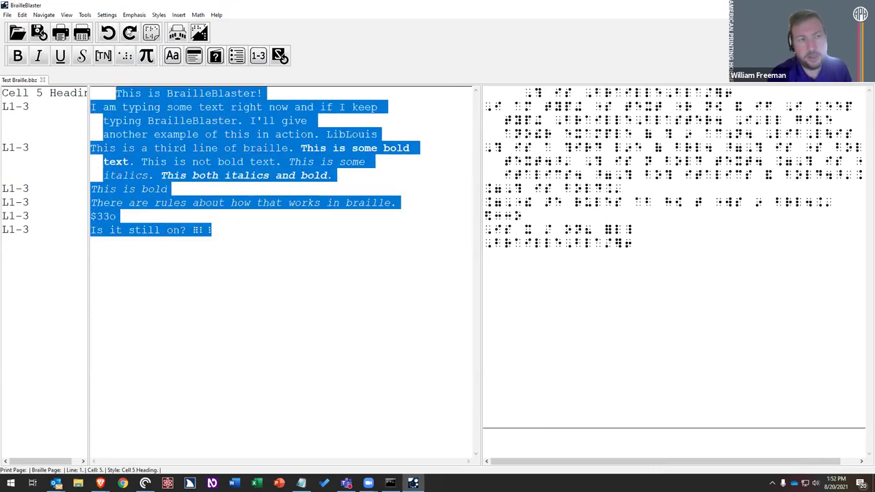
left_click(158, 14)
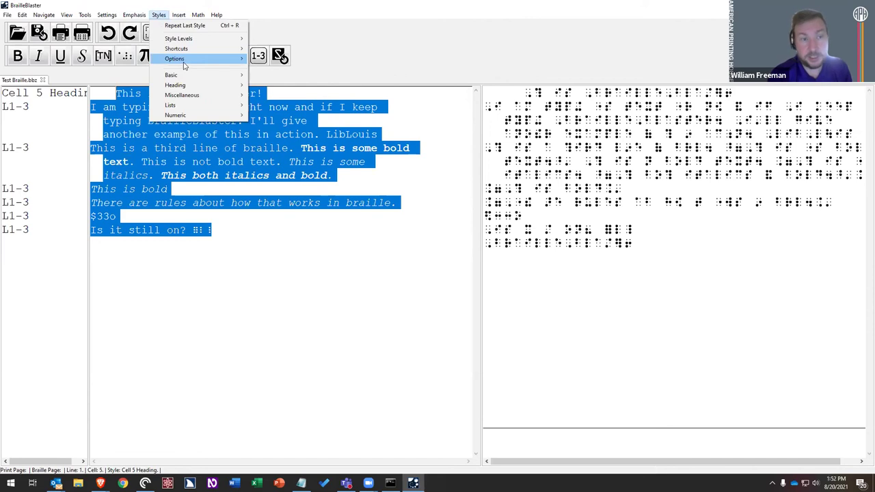
mouse_move(183, 62)
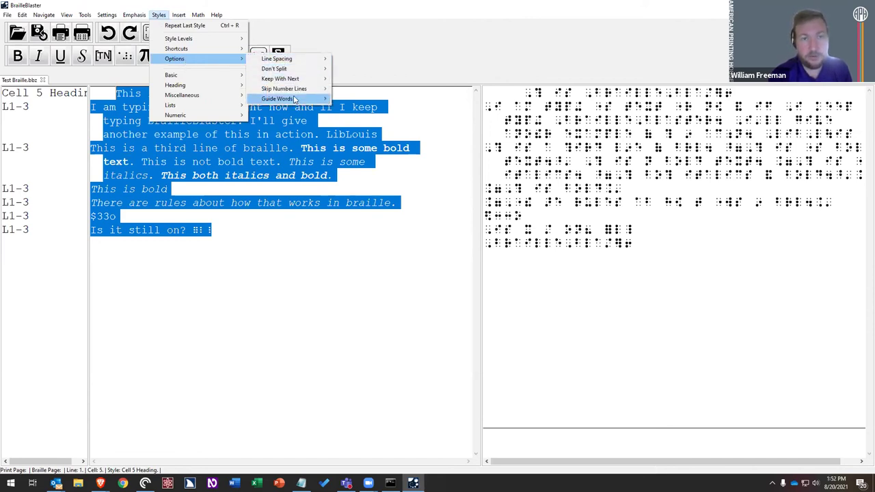
mouse_move(284, 62)
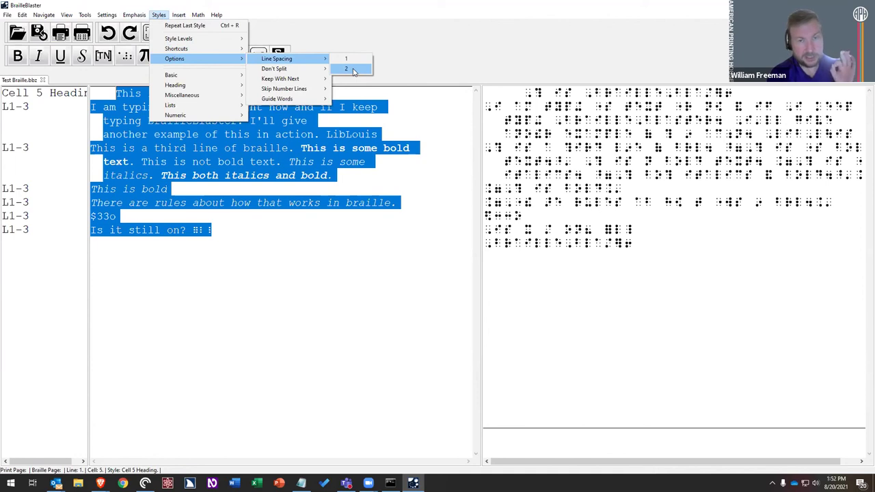
left_click(353, 69)
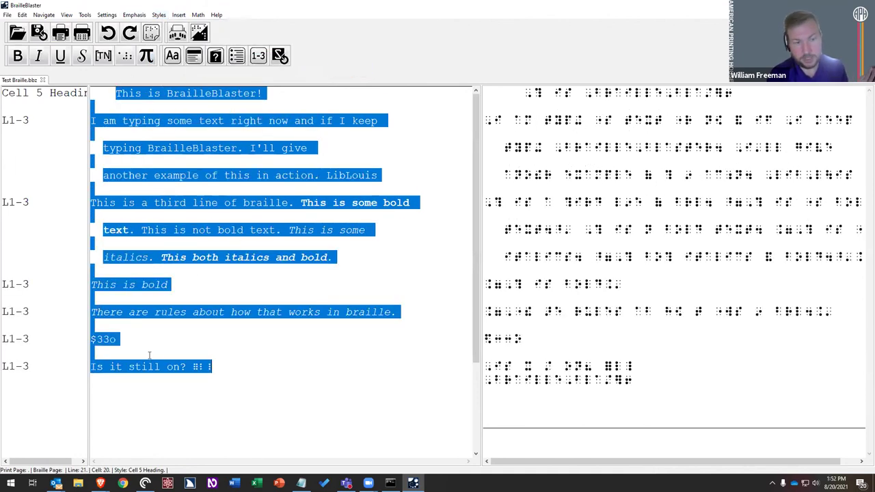
Step: Set the line spacing to 1 for all text from the heading through the "Is it still on?" line
left_click(214, 366)
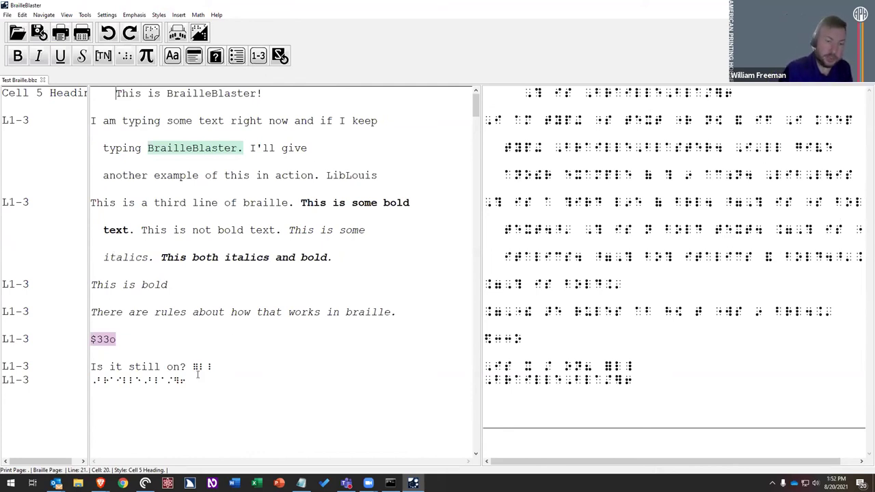
key("ctrl+a")
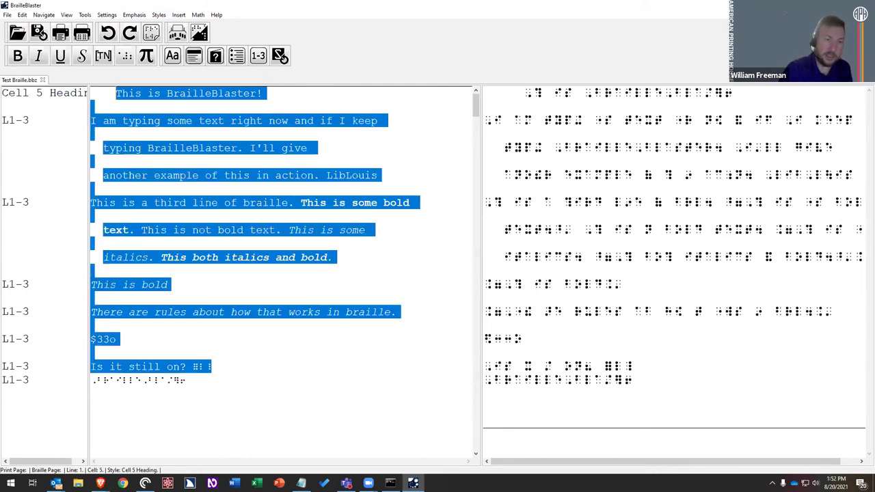
left_click(159, 14)
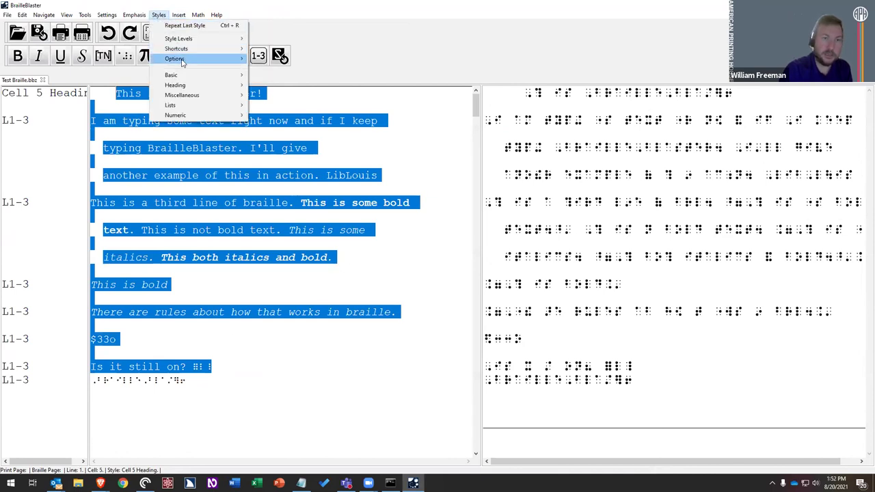
mouse_move(233, 58)
left_click(361, 59)
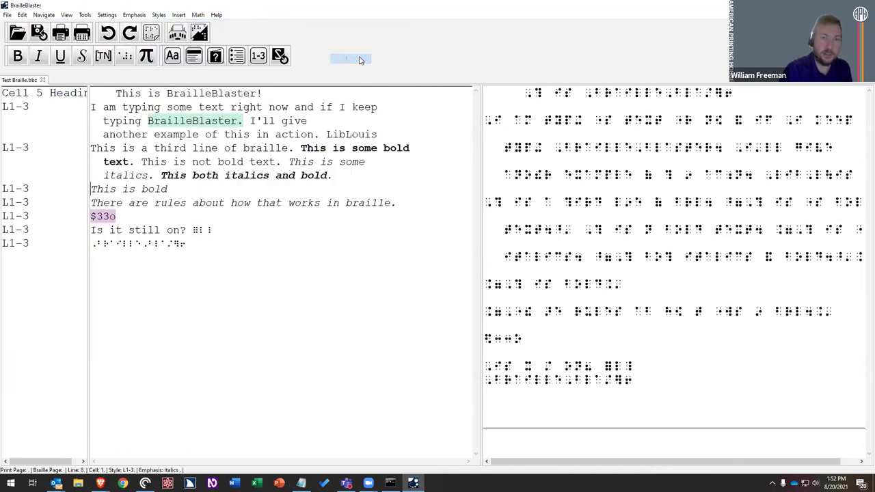
Step: Undo and redo the line spacing change, and look over the Undo and Redo commands
left_click(198, 244)
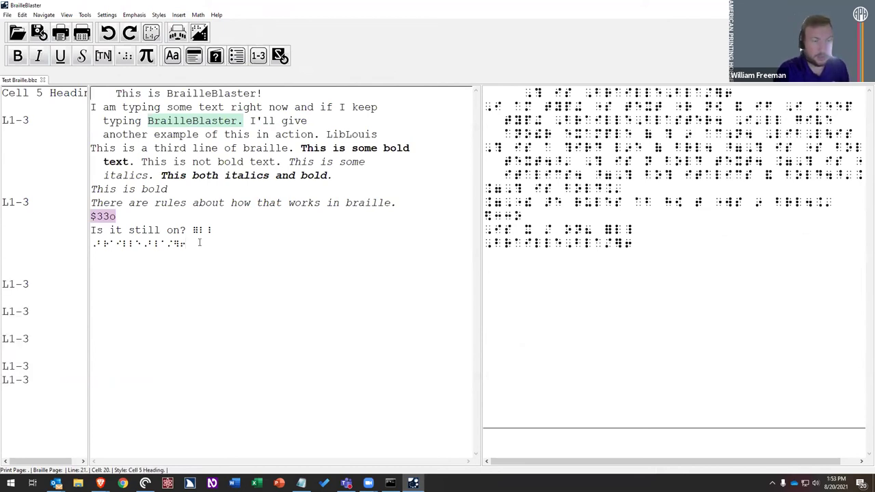
key("ctrl+a")
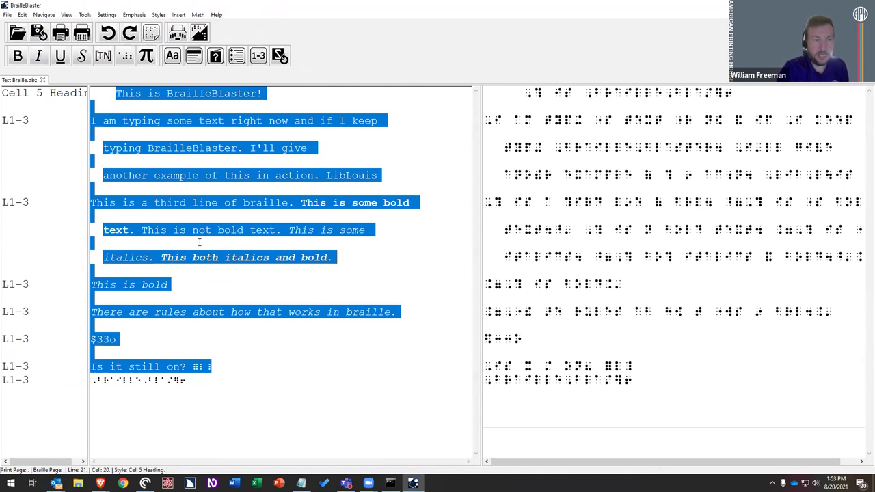
left_click(153, 248)
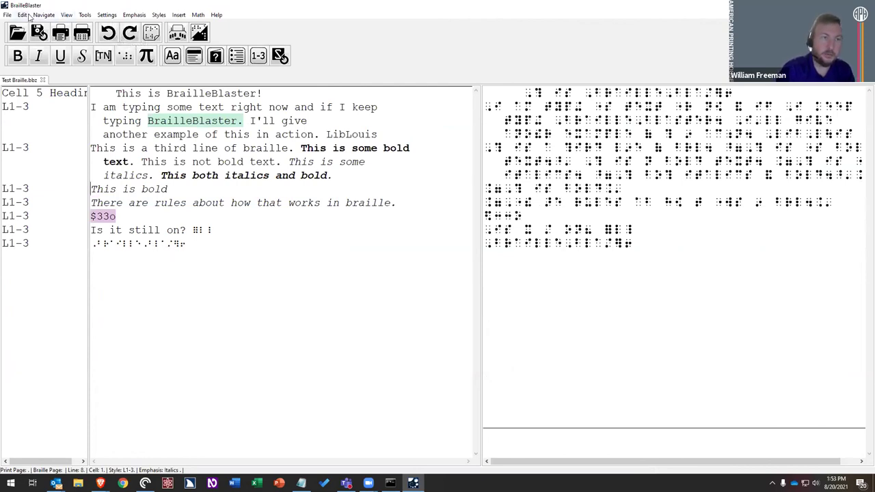
left_click(29, 15)
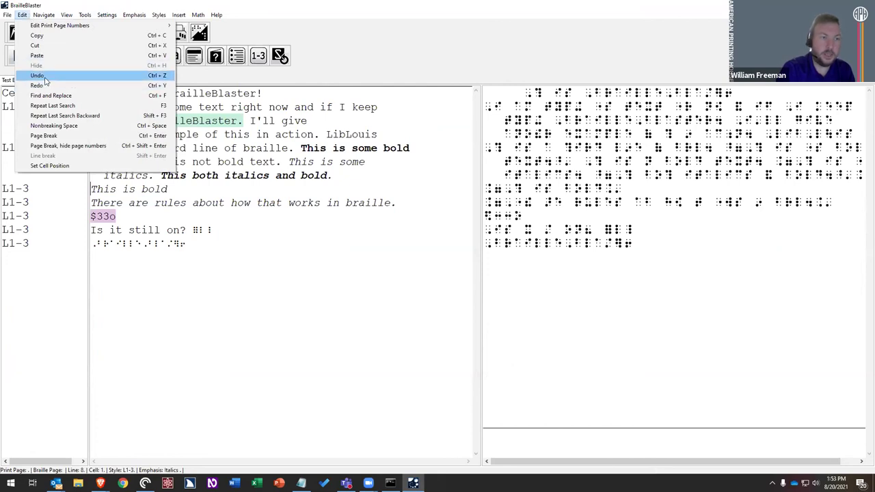
left_click(200, 240)
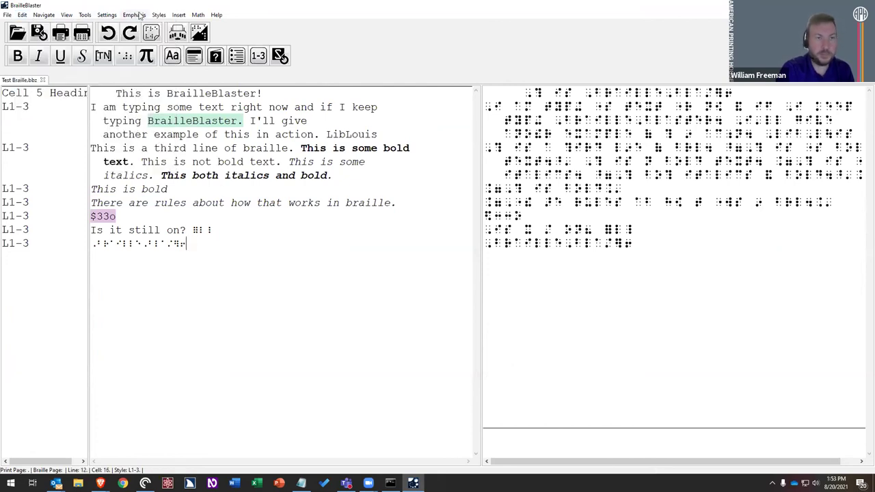
Step: Examine the style options for line spacing, Keep With Next, Skip Number Lines and Guide Words without applying any
left_click(159, 15)
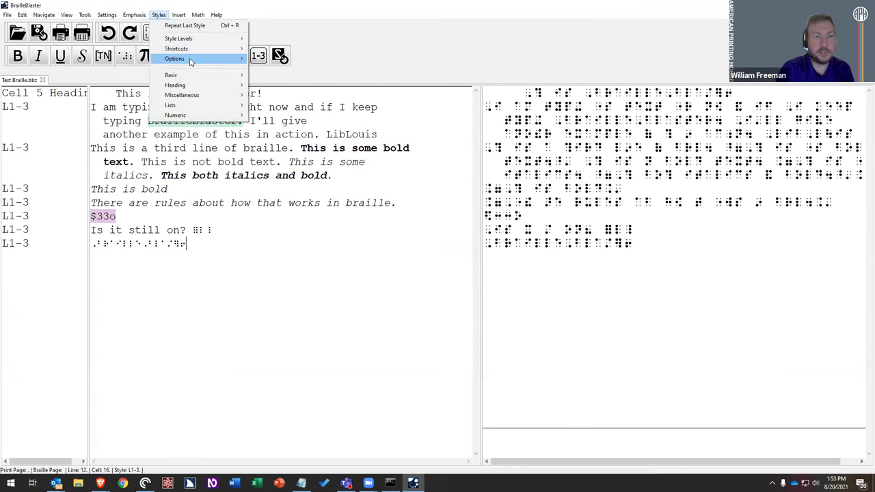
mouse_move(190, 61)
mouse_move(271, 60)
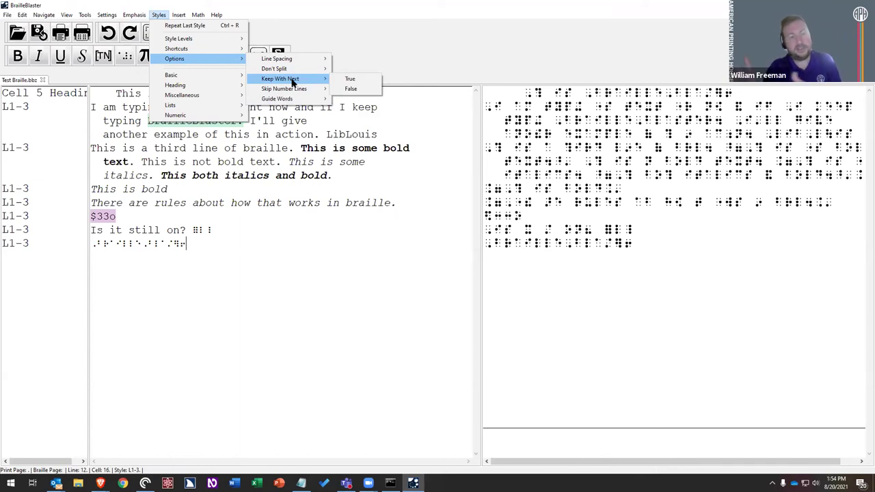
left_click(158, 230)
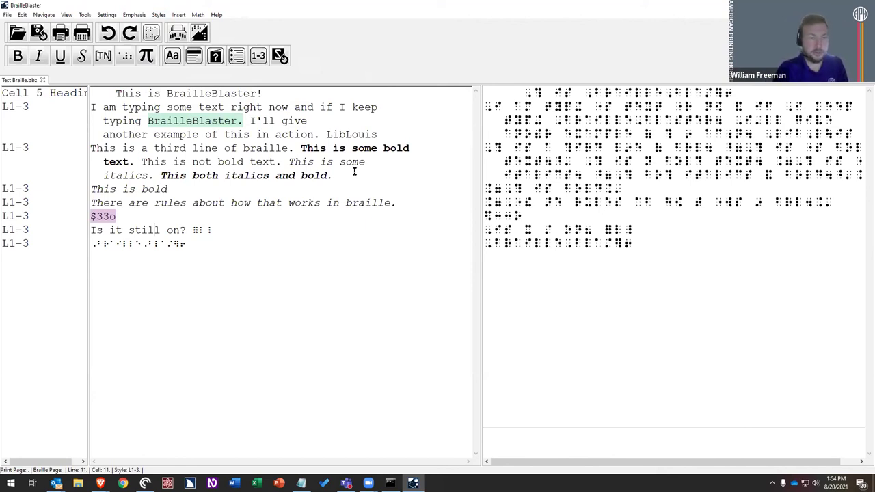
left_click(156, 14)
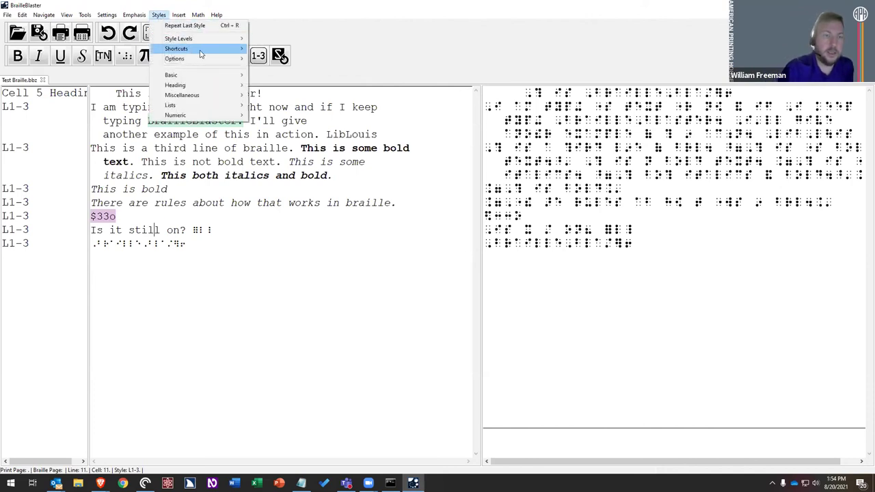
mouse_move(202, 59)
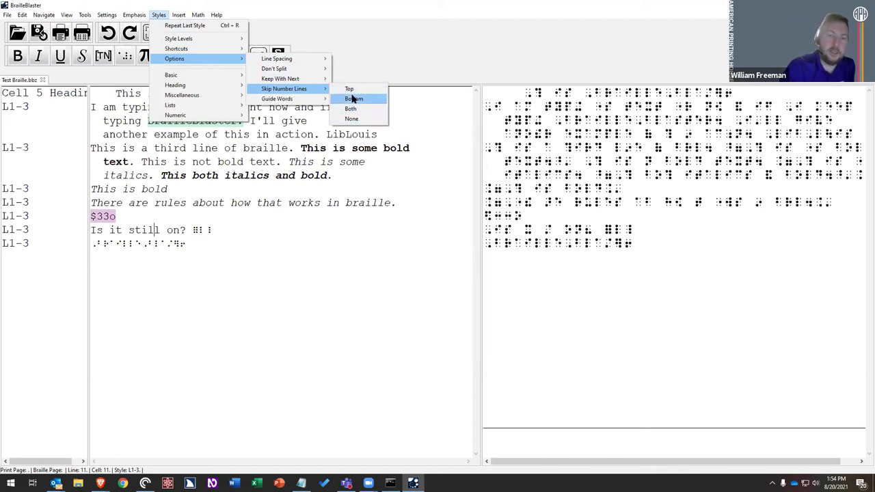
mouse_move(317, 103)
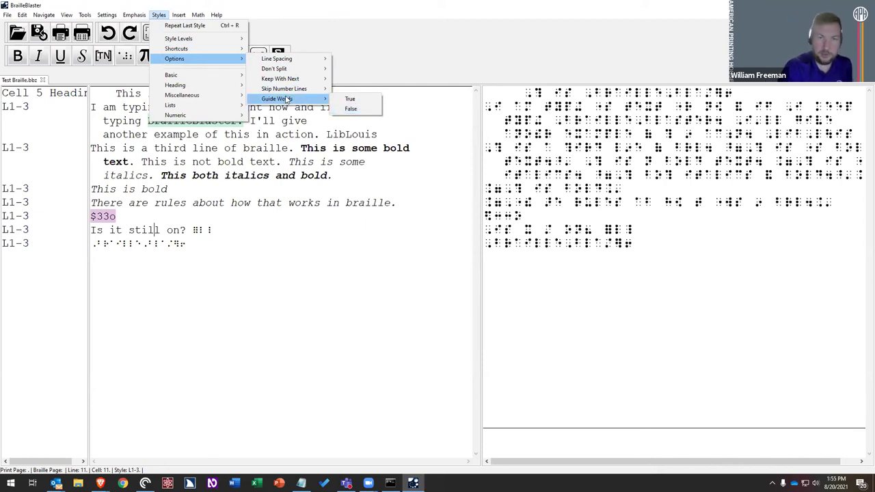
left_click(208, 245)
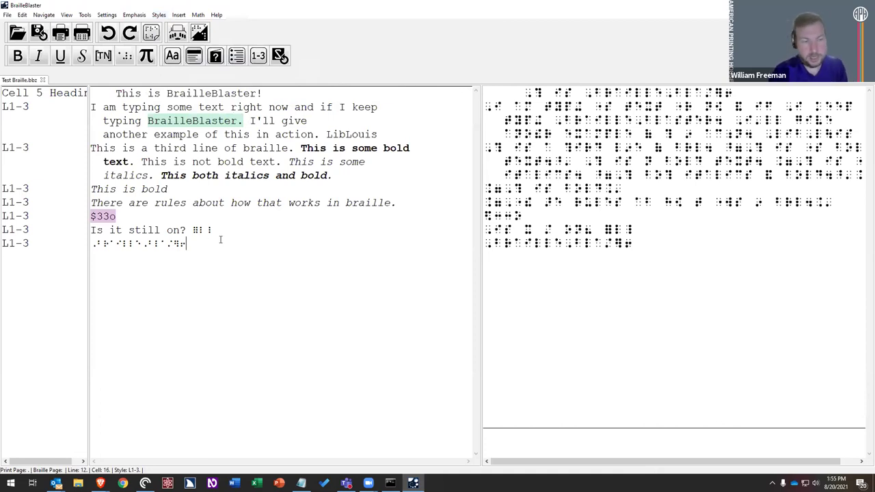
left_click(177, 14)
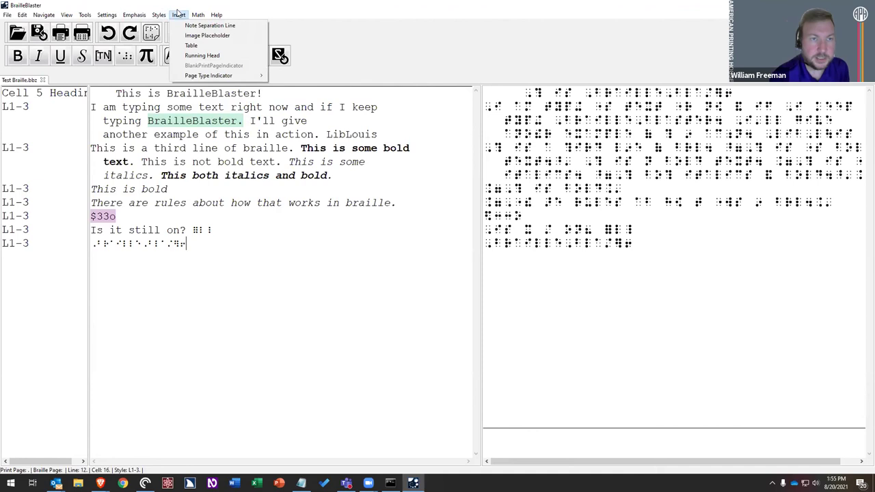
mouse_move(159, 14)
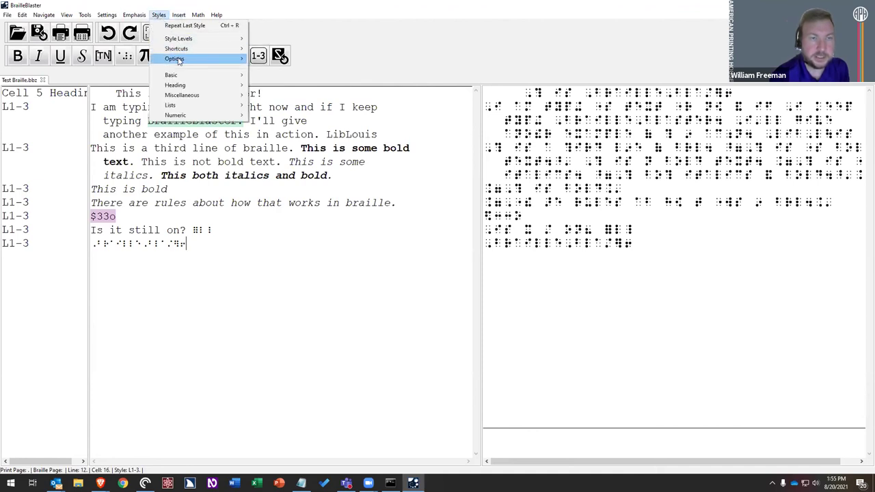
mouse_move(230, 62)
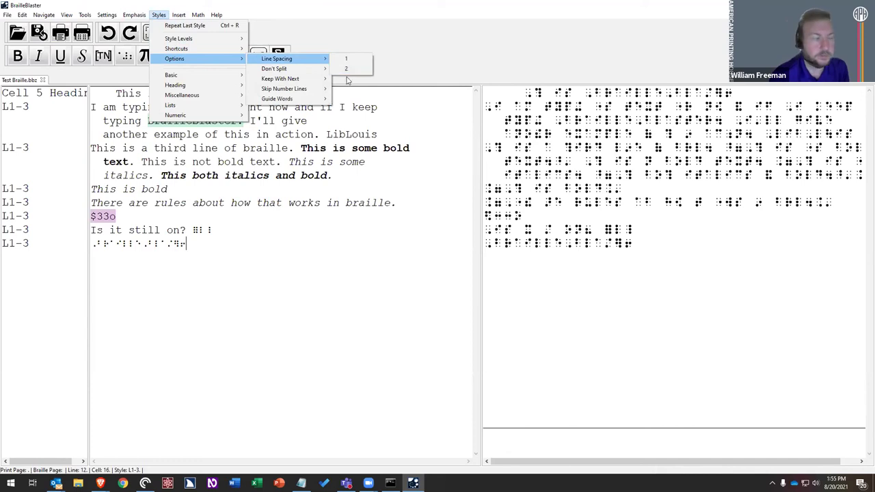
left_click(272, 203)
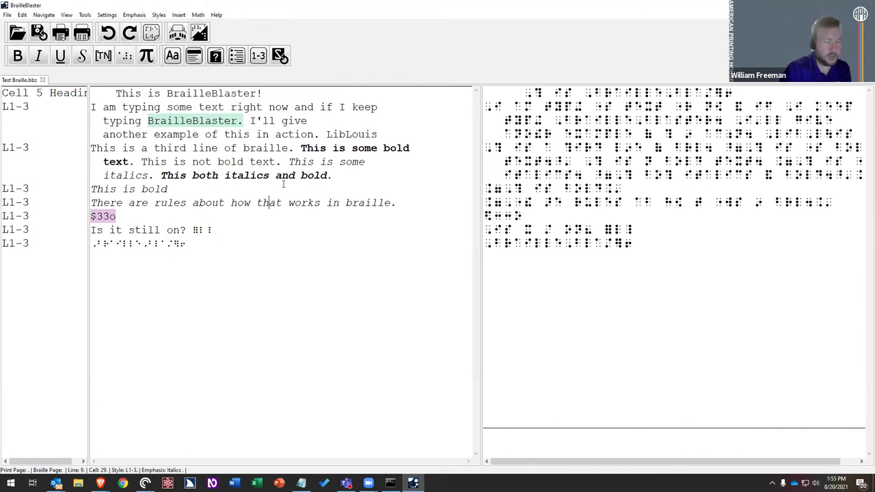
Step: Review the file types that can be opened, and open Test Braille.brf from the Desktop
left_click(6, 14)
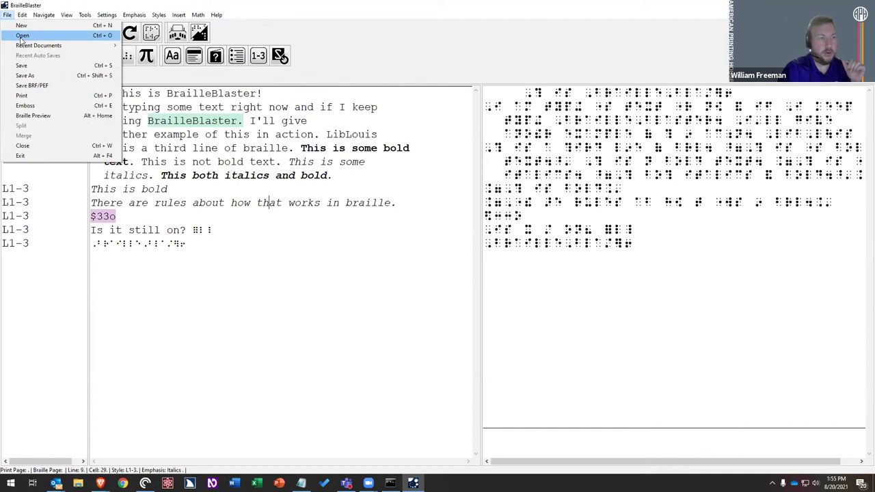
left_click(22, 35)
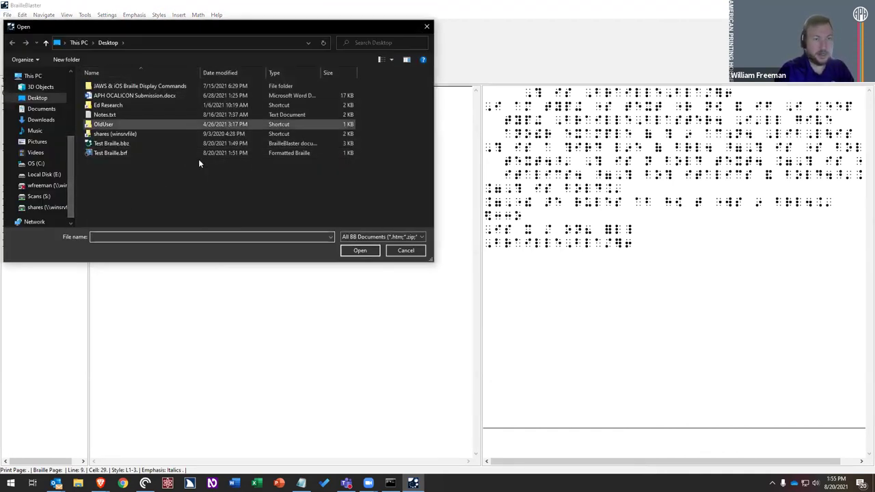
left_click(396, 239)
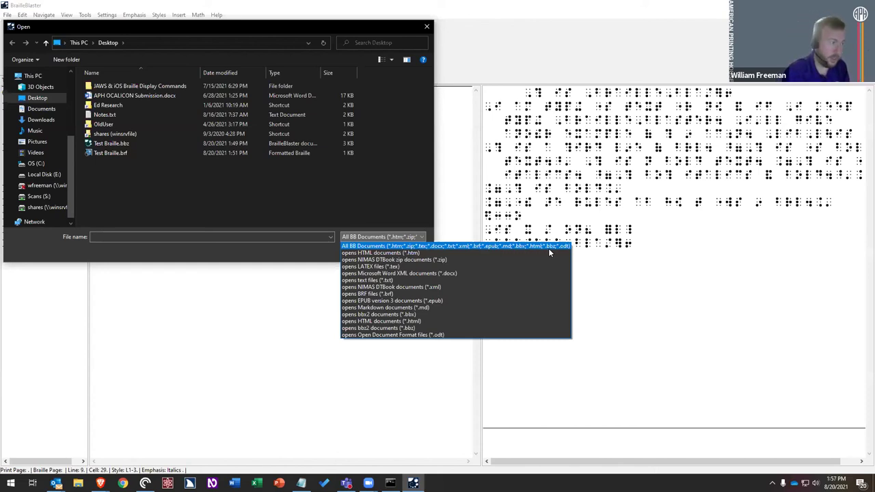
left_click(130, 182)
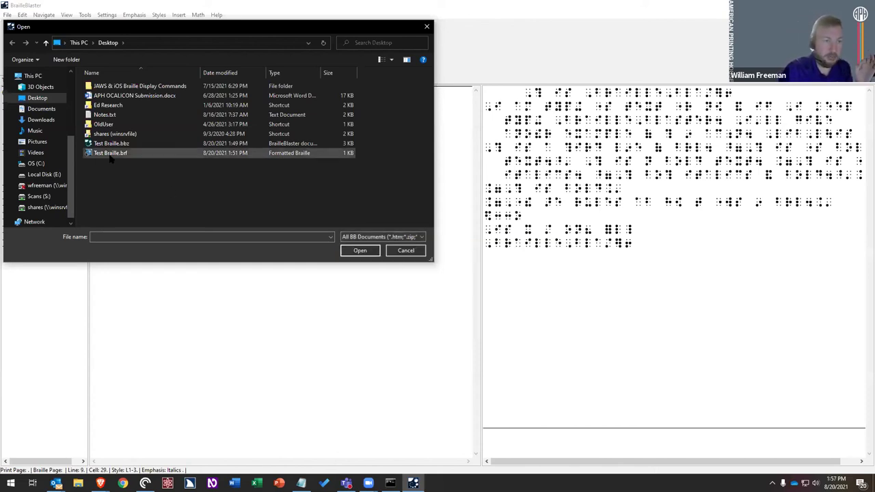
left_click(405, 237)
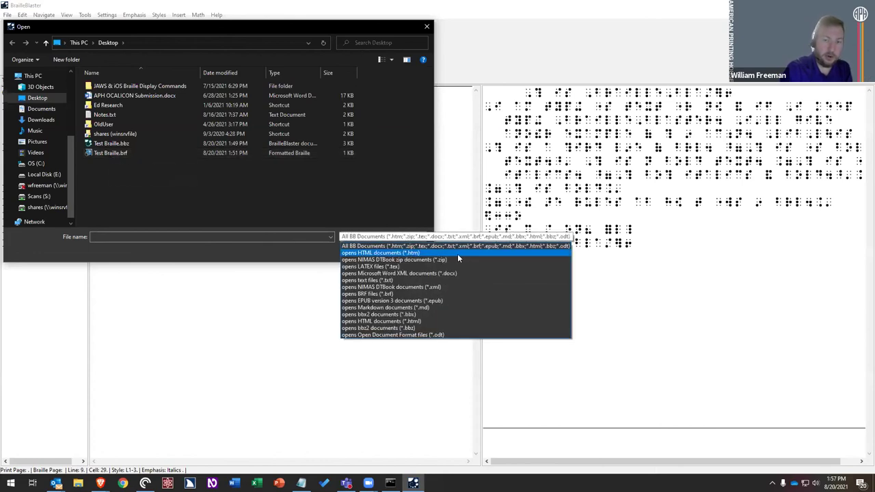
left_click(179, 183)
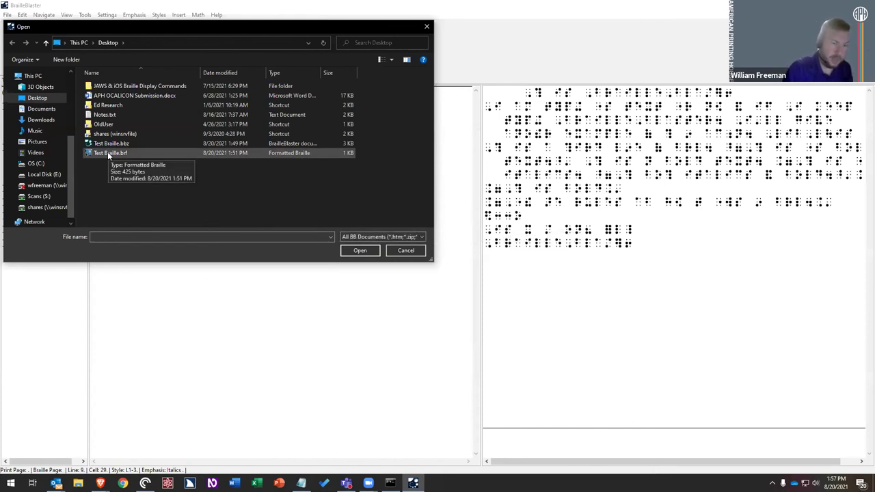
double_click(110, 153)
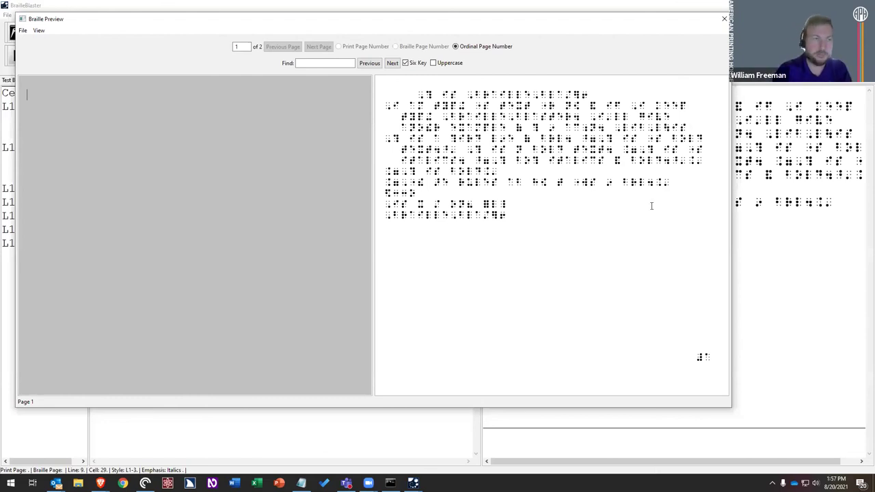
Step: Look over the Emboss and page view options in the Braille Preview of the BRF file, and close the preview
left_click(23, 30)
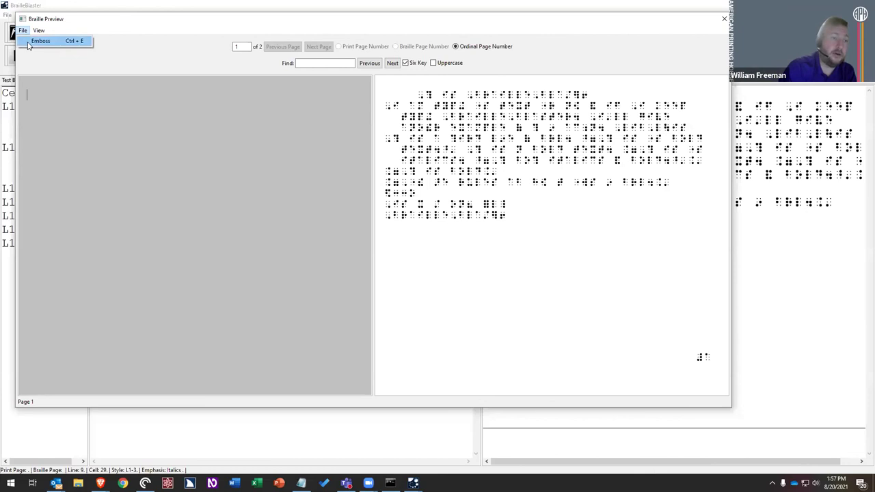
mouse_move(37, 32)
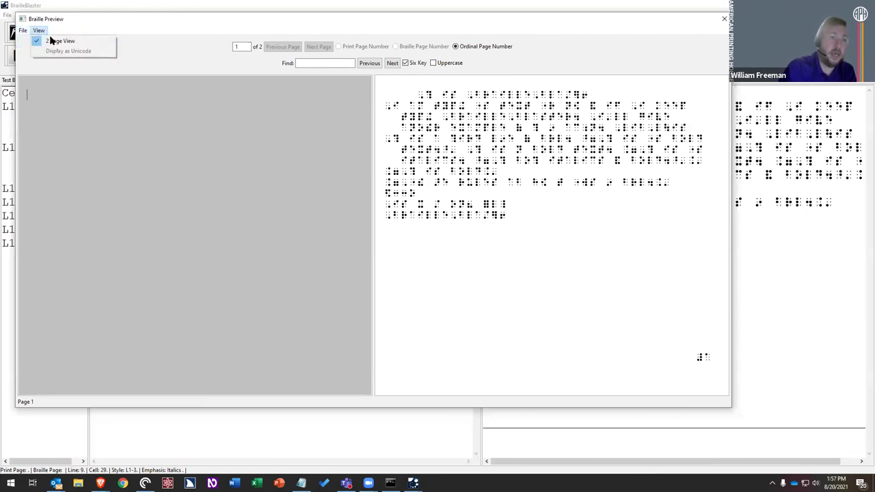
left_click(175, 33)
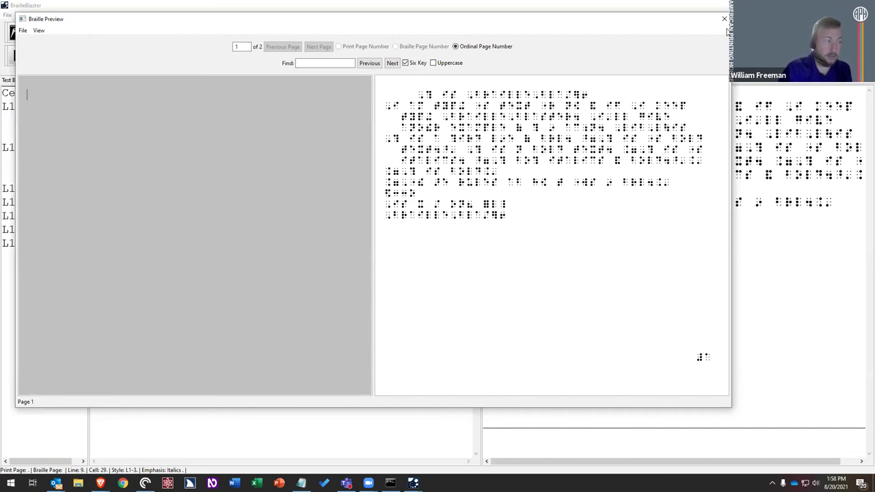
left_click(723, 20)
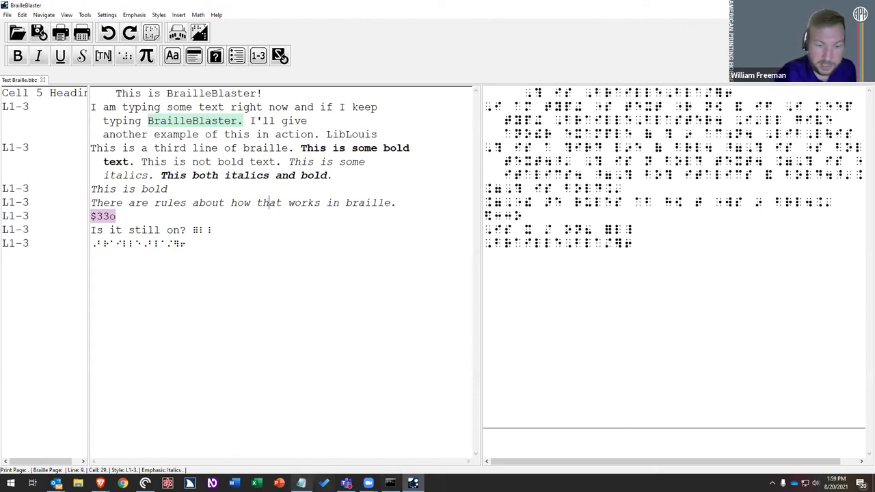
Step: Switch to Notepad to view the license notes, minimize them, and return to the end of the BrailleBlaster document
left_click(300, 483)
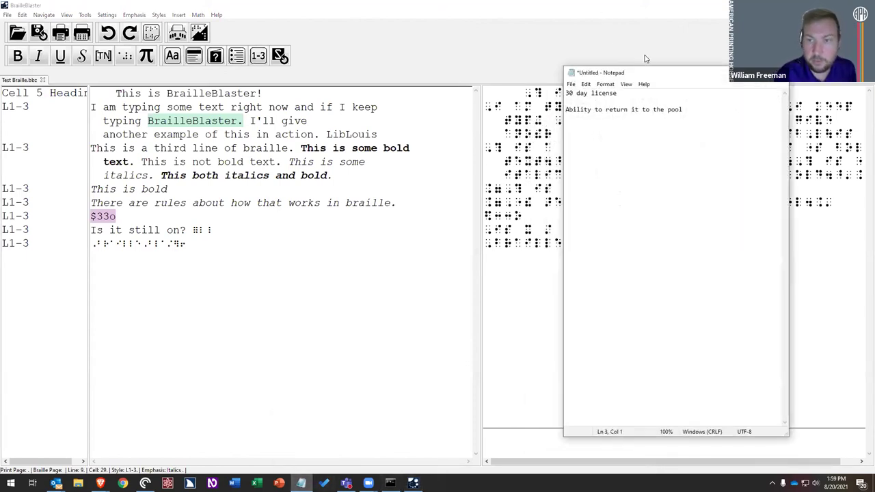
left_click_drag(676, 69, 679, 85)
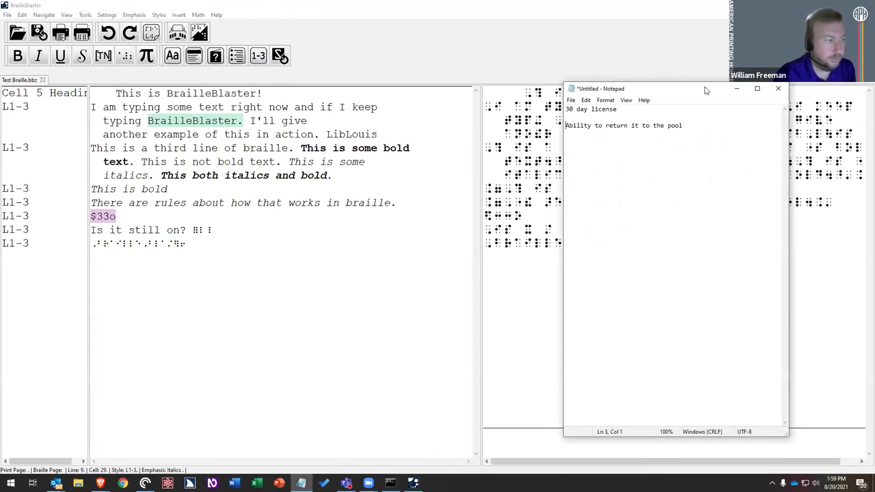
left_click(736, 88)
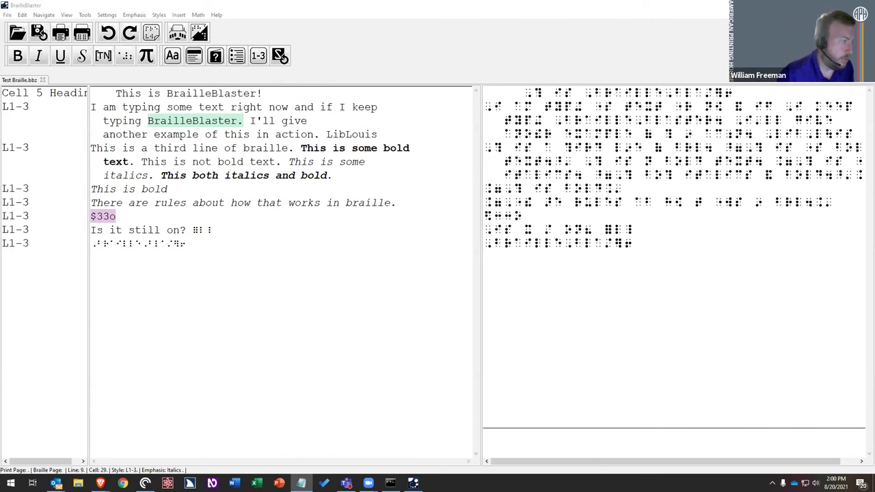
left_click(217, 263)
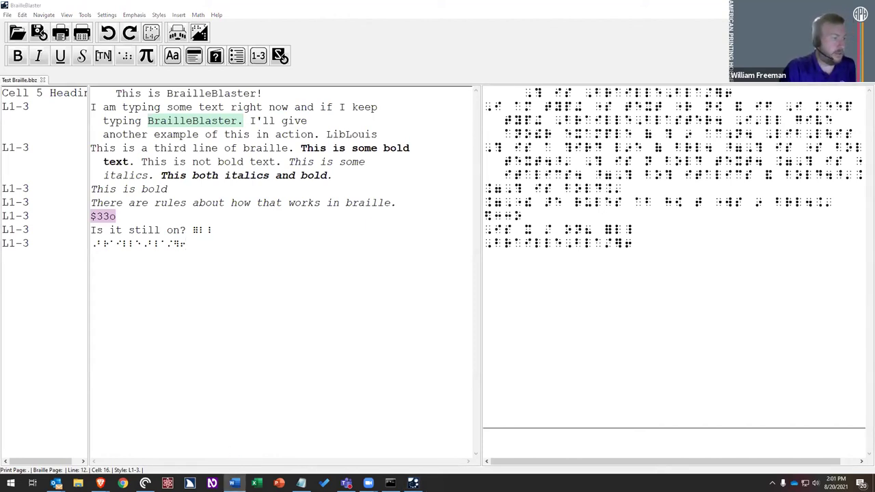
Step: Switch to Word and open Analyzing the Text.docx from the DOCX folder under Test Files, Pandoc Test
left_click(234, 483)
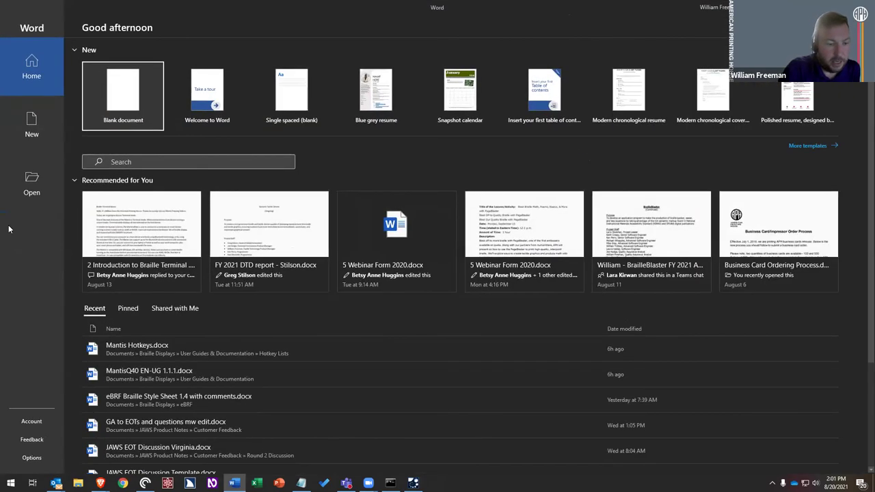
left_click(35, 179)
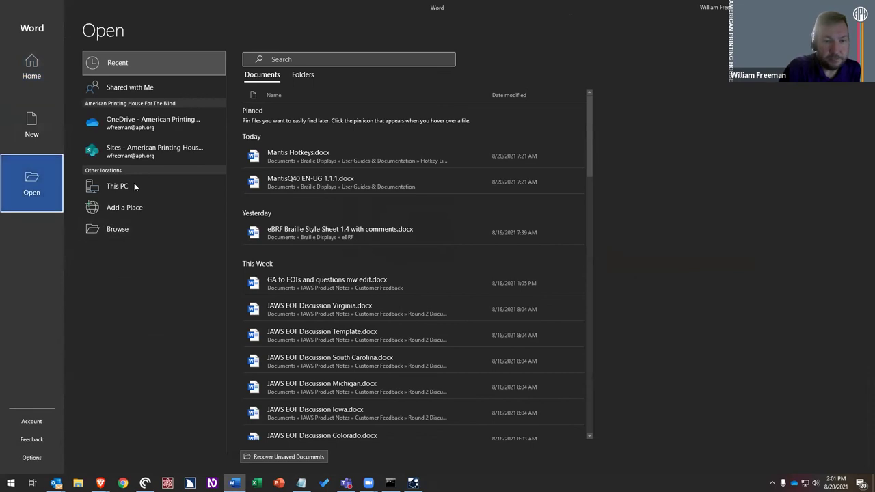
key("Return")
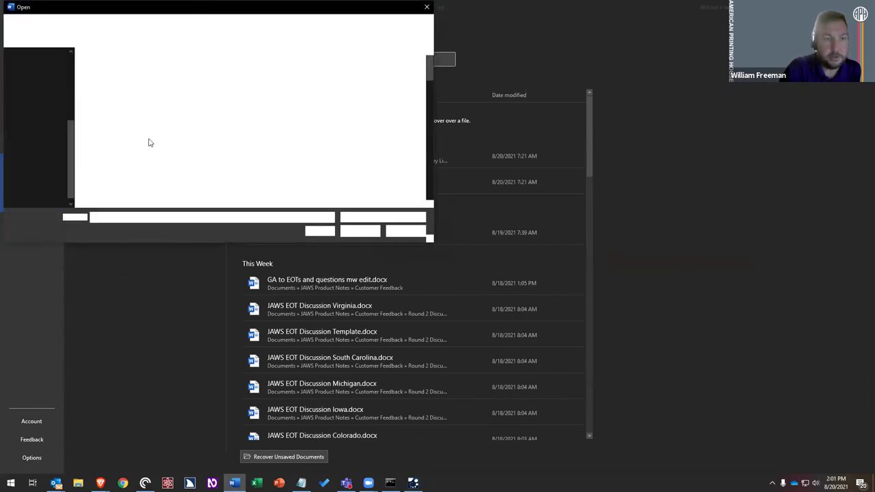
scroll(44, 108, "up", 3)
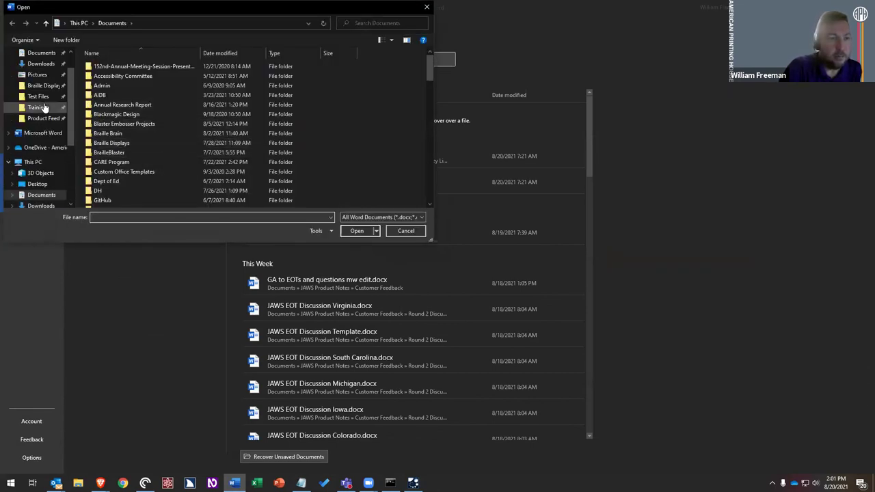
left_click(38, 96)
double_click(113, 134)
double_click(107, 66)
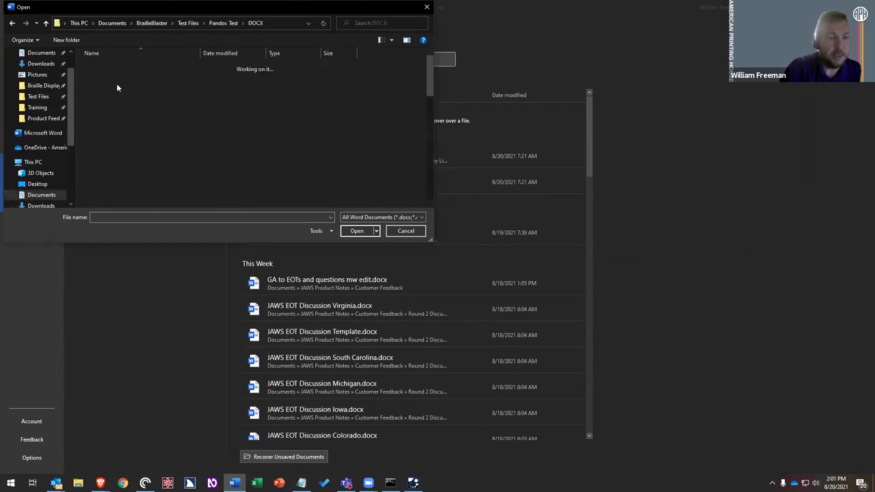
double_click(114, 111)
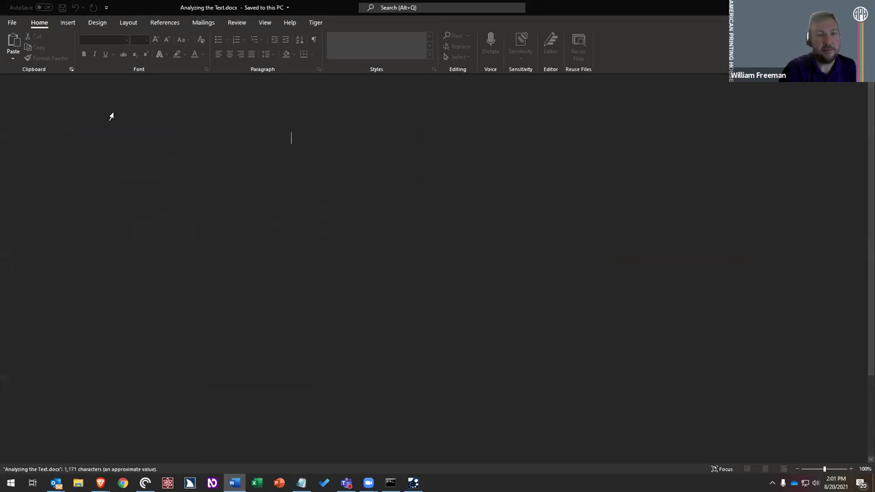
Step: Show the document in Draft view and inspect the styles of the headings, the bold lead-in text and the numbered questions
left_click(266, 23)
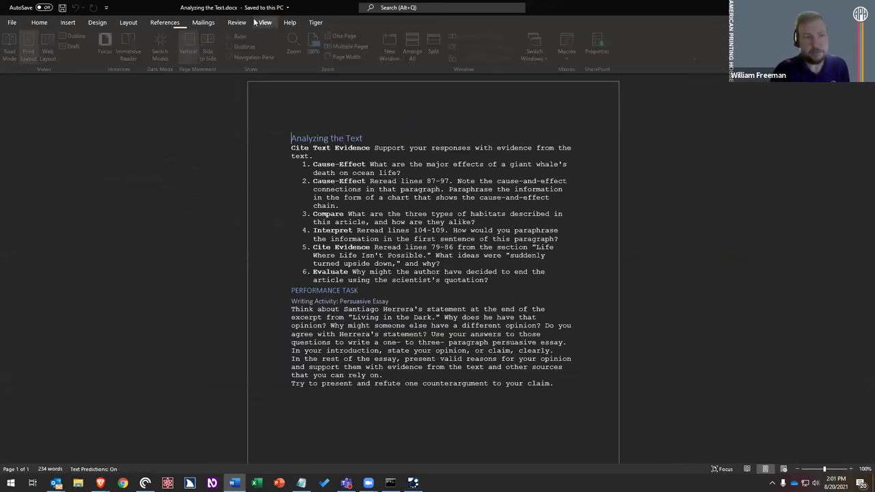
left_click(75, 45)
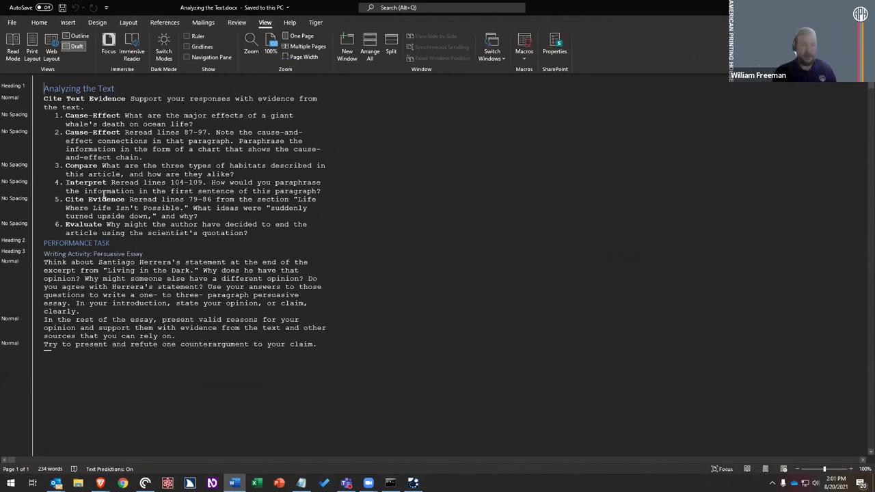
left_click(39, 23)
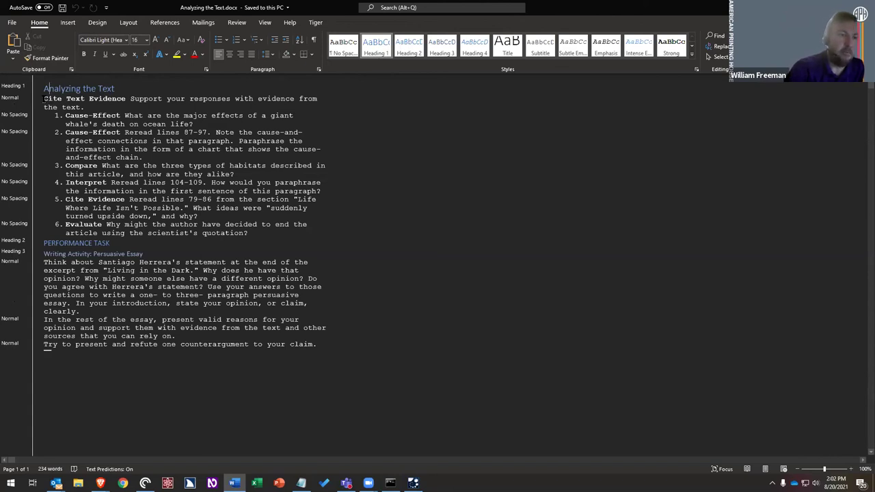
left_click_drag(60, 99, 125, 100)
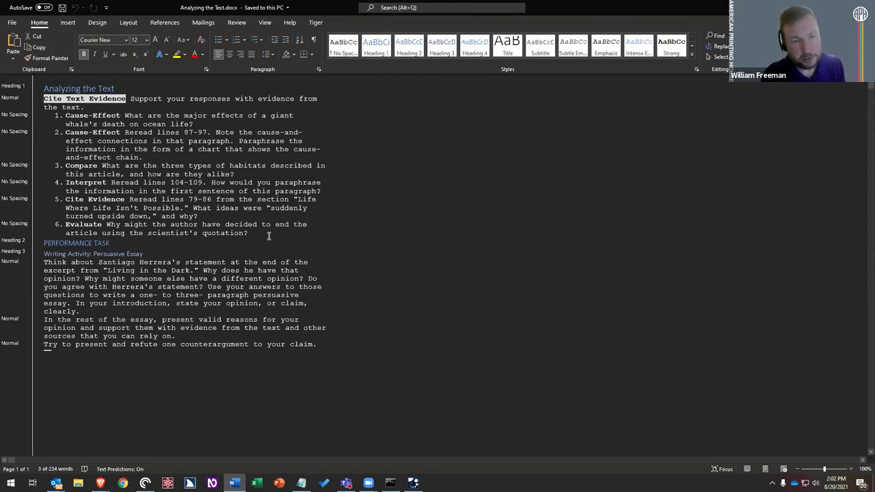
left_click_drag(266, 235, 57, 116)
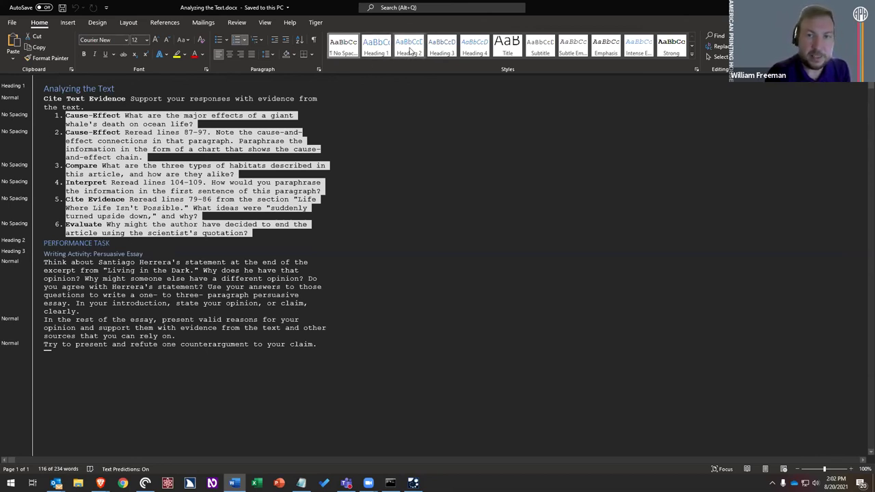
left_click(55, 244)
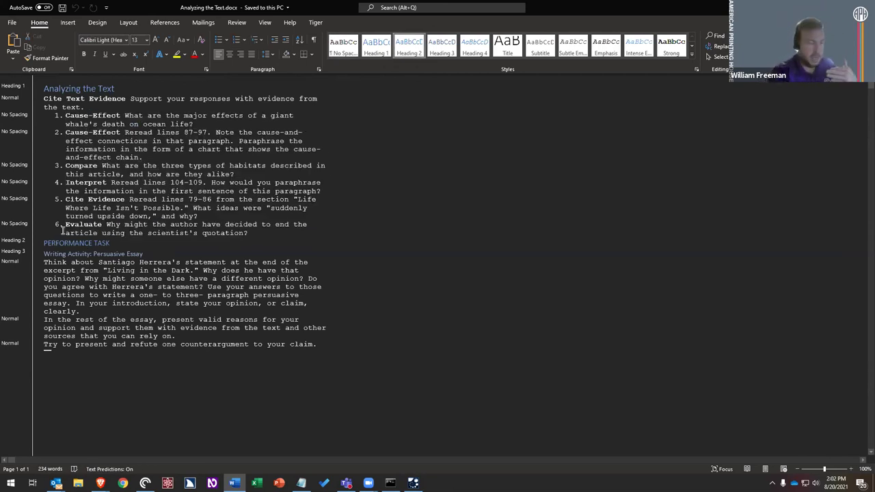
left_click(77, 254)
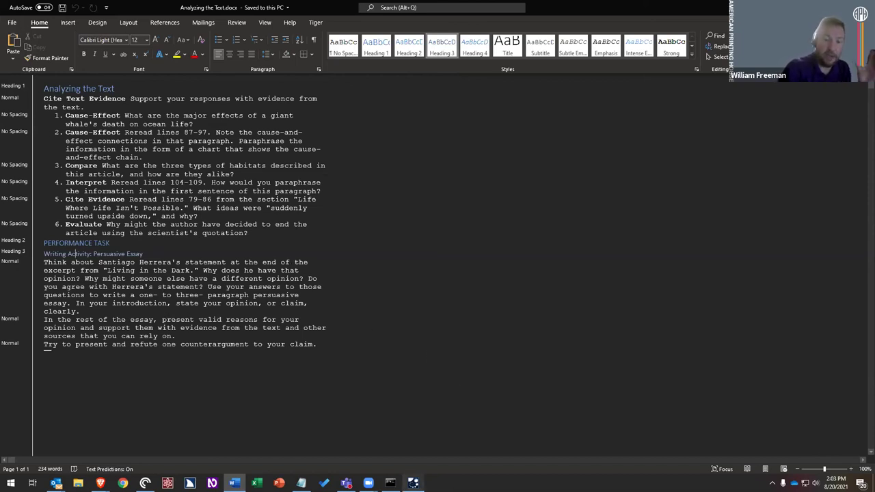
Step: Switch to BrailleBlaster and open Analyzing the Text.docx from the DOCX folder under Test Files, Pandoc Test
left_click(413, 484)
left_click(8, 15)
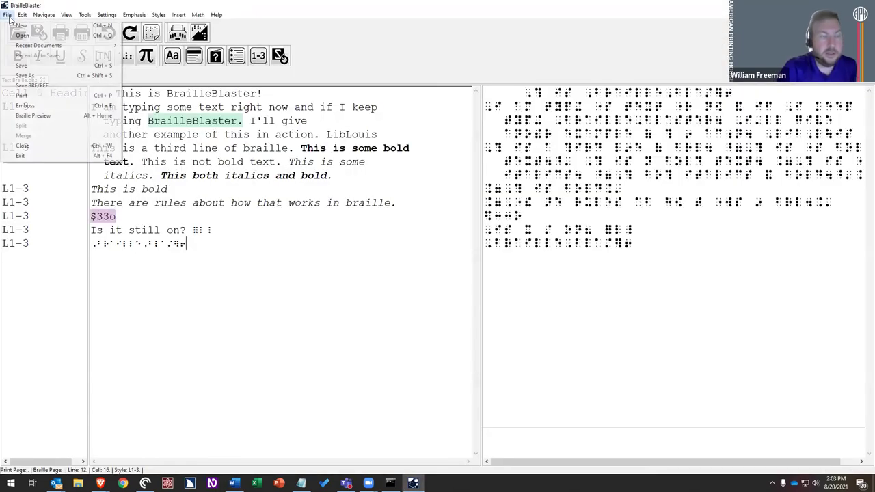
left_click(23, 35)
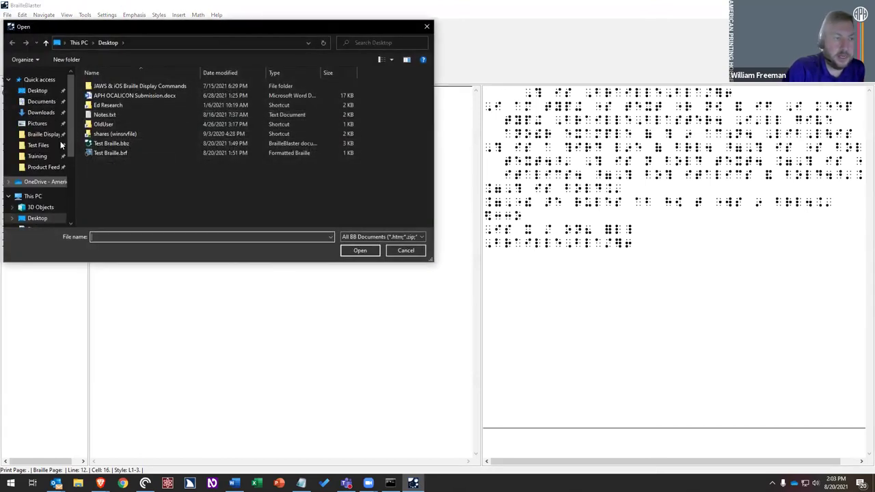
left_click(38, 145)
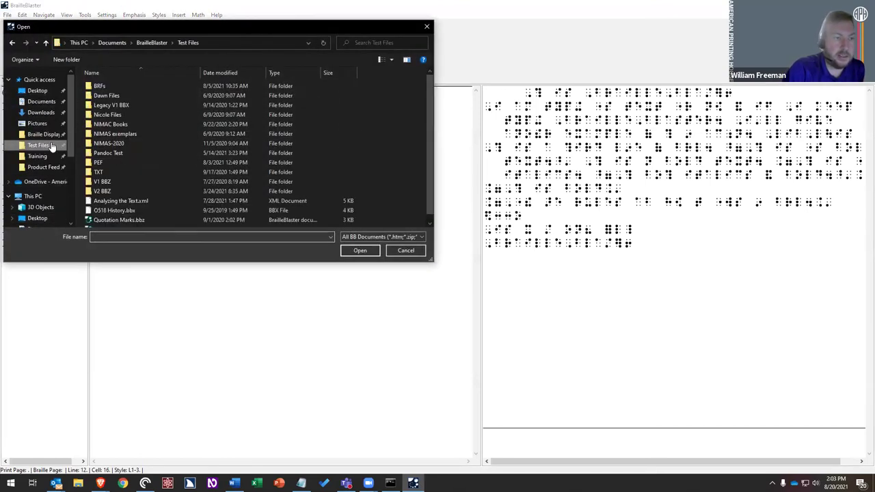
double_click(119, 154)
double_click(110, 86)
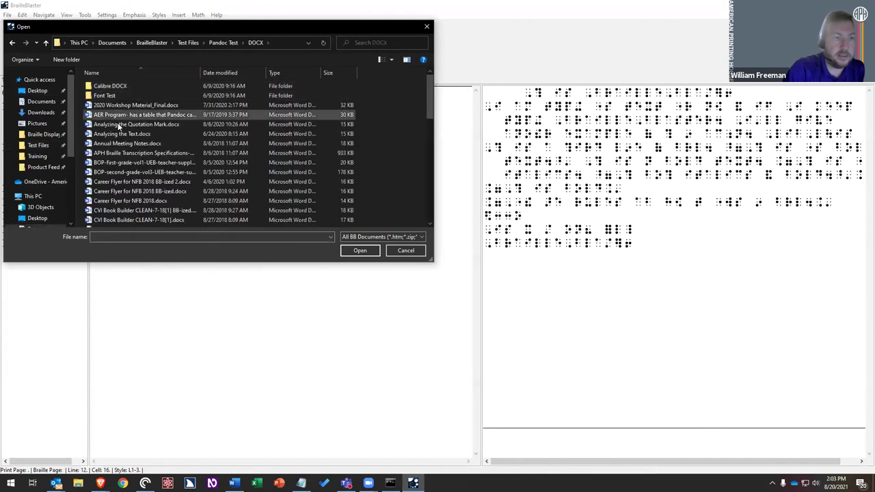
double_click(123, 134)
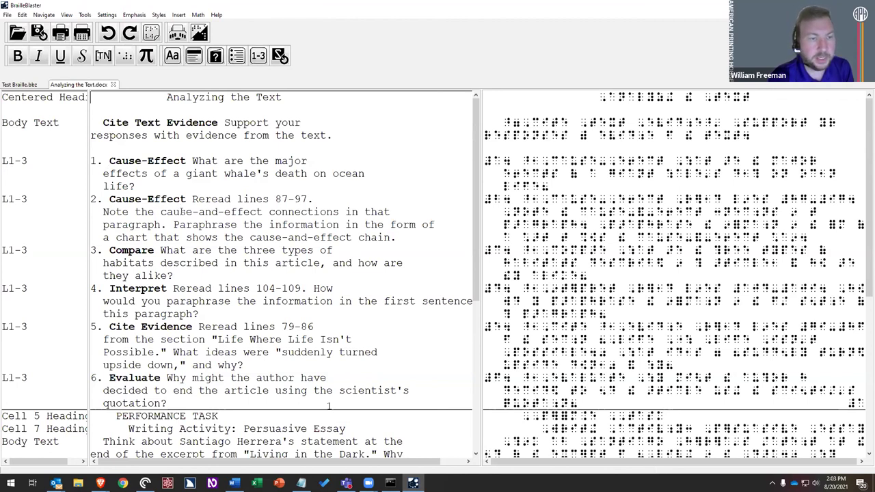
Step: Review the imported document's styles, print text and braille translation through to the end and back
scroll(162, 216, "down", 6)
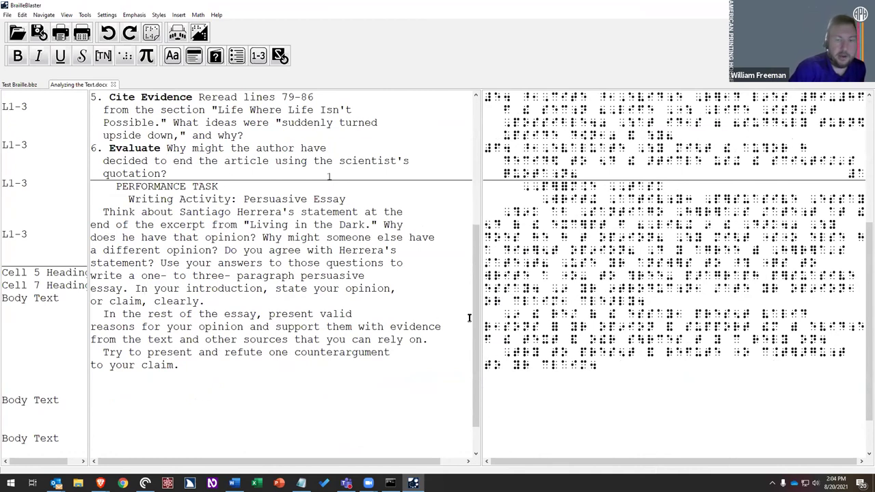
scroll(727, 304, "down", 1)
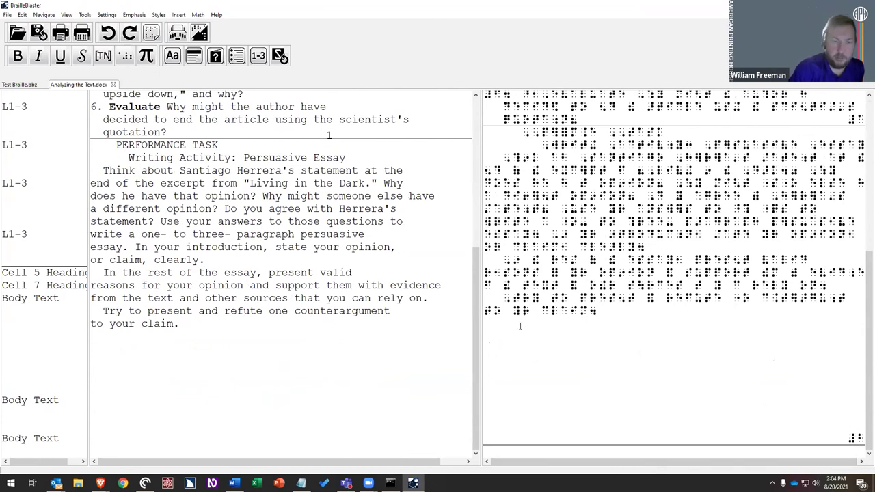
scroll(379, 253, "up", 8)
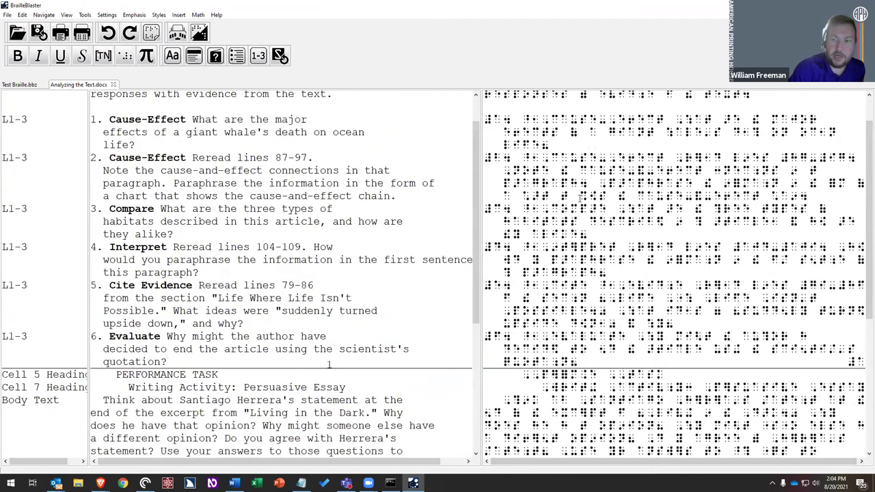
left_click(235, 224)
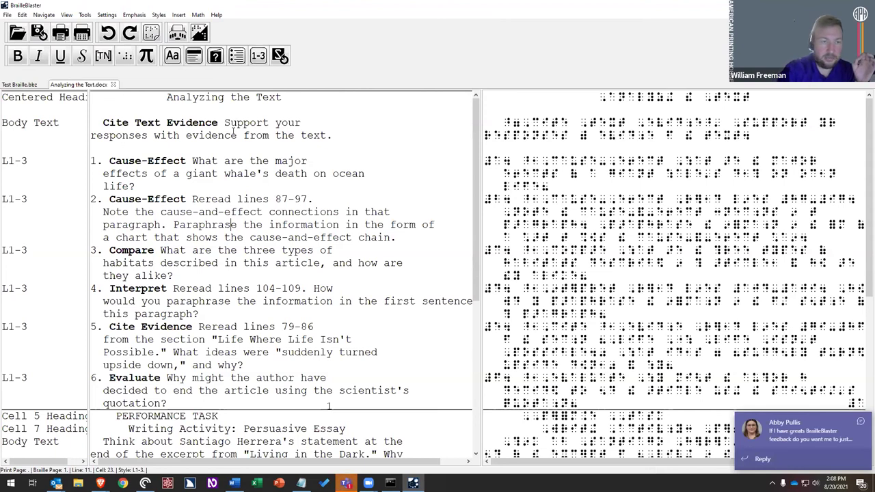
Step: Insert print page number 1 in front of the "Analyzing the Text" heading
left_click(166, 98)
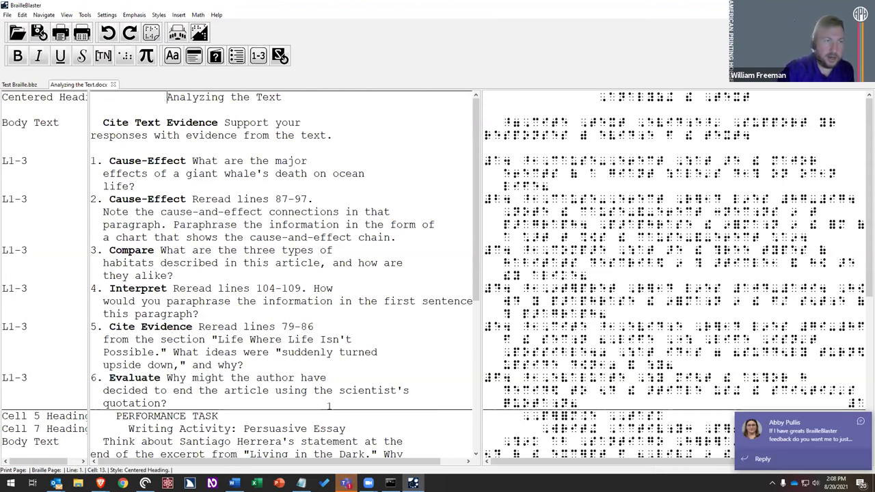
left_click(23, 14)
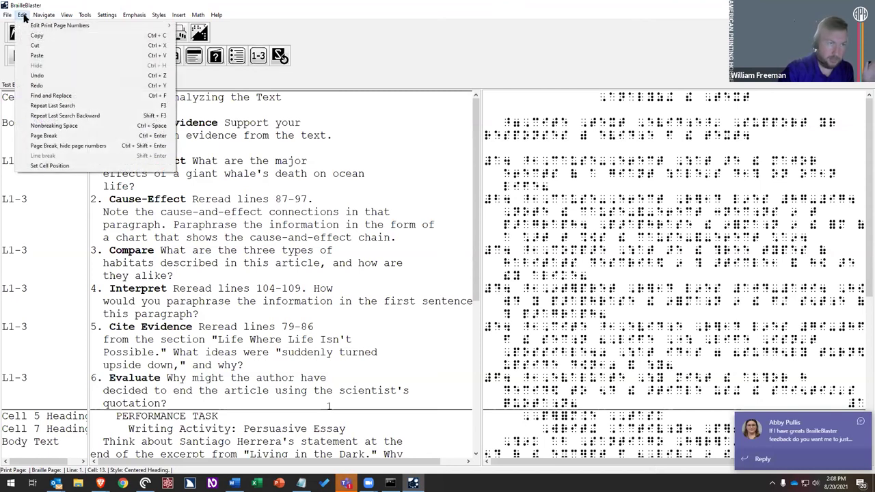
left_click(170, 98)
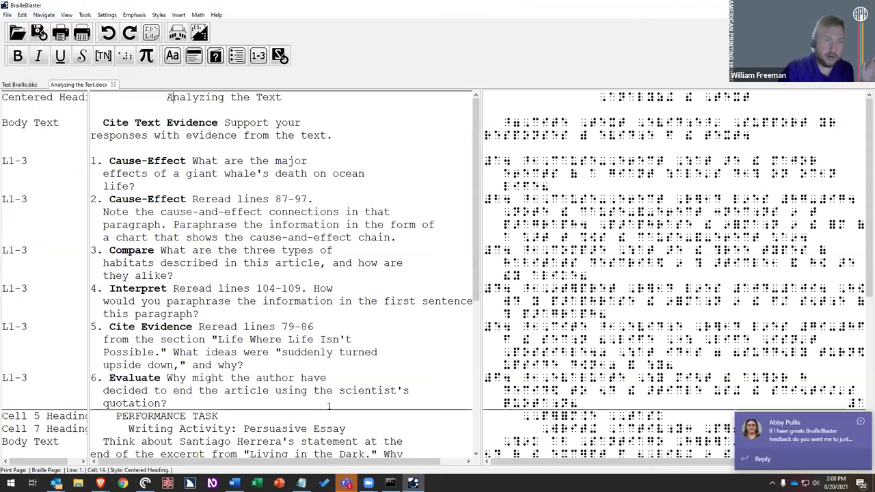
left_click(164, 99)
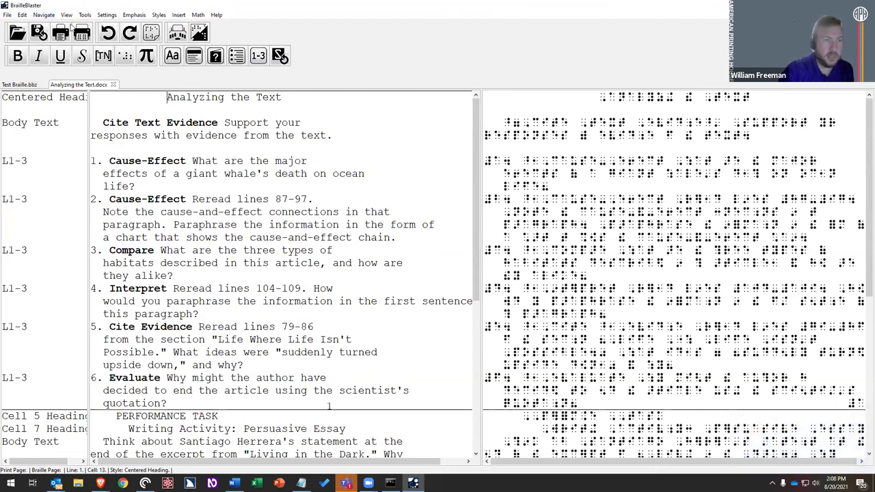
left_click(22, 14)
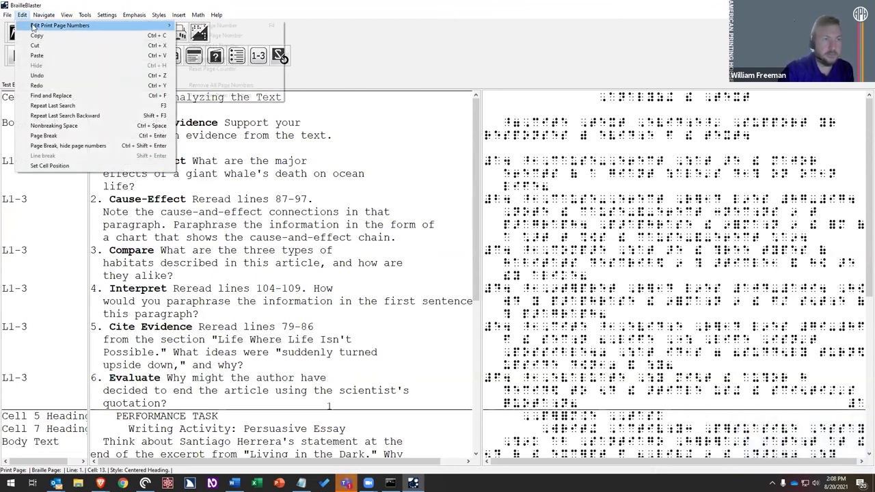
mouse_move(31, 27)
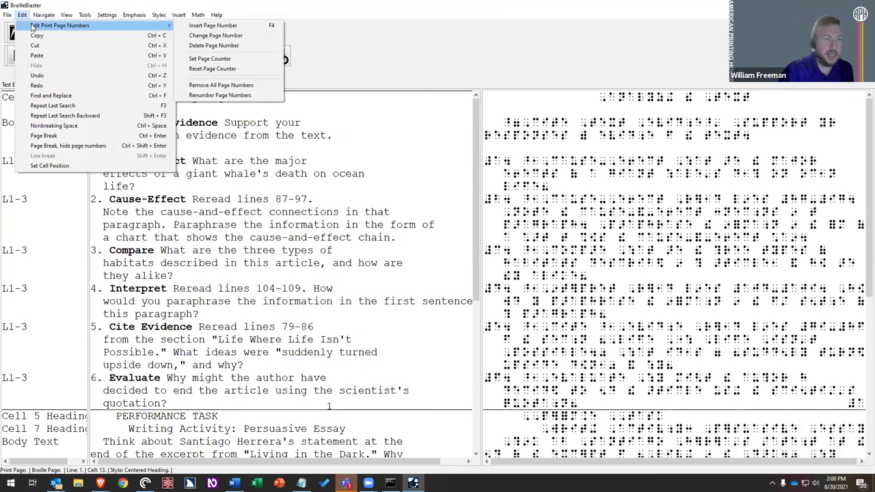
left_click(217, 26)
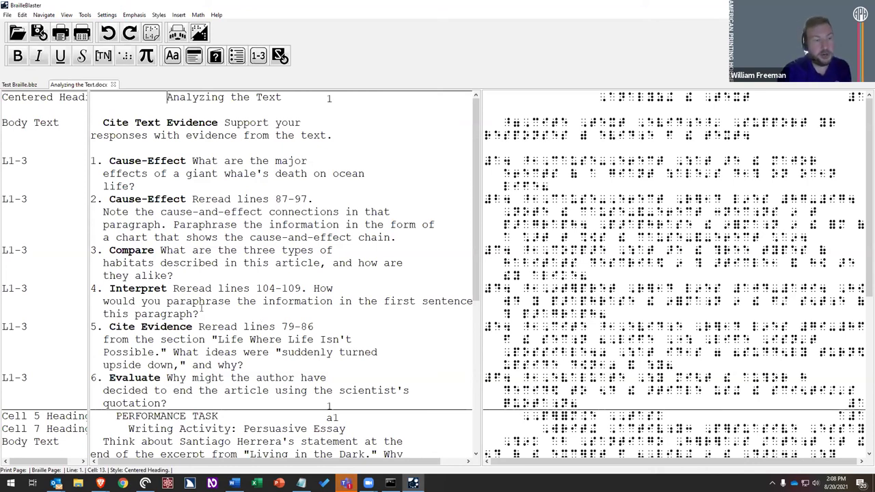
Step: Insert print page number 2 before question 3, "Compare", dismissing the chat notification
left_click(94, 252)
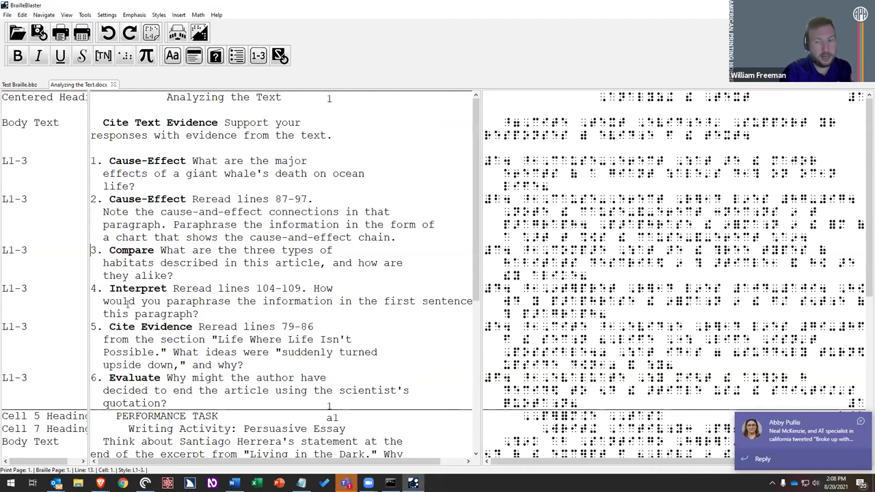
left_click(860, 421)
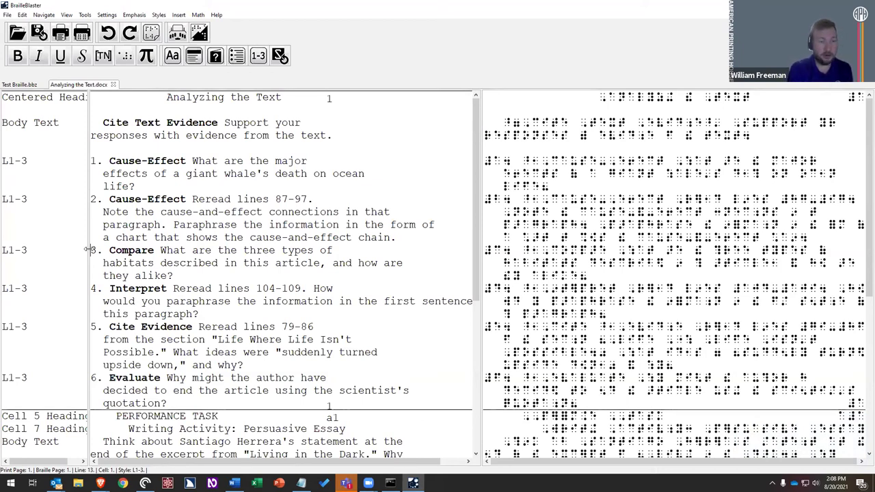
key("ctrl+Return")
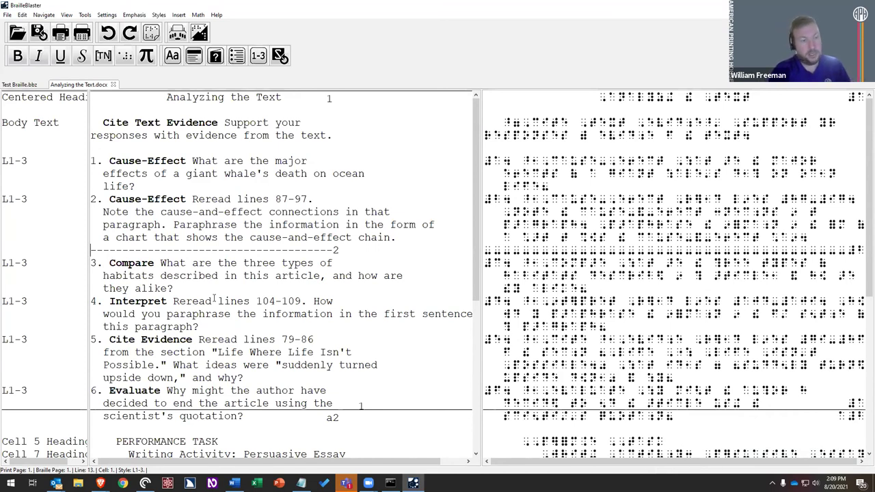
Step: Insert print page number 3 before question 5, "Cite Evidence", and number 4 before the "In the rest of the essay" paragraph
left_click(91, 339)
scroll(91, 339, "down", 4)
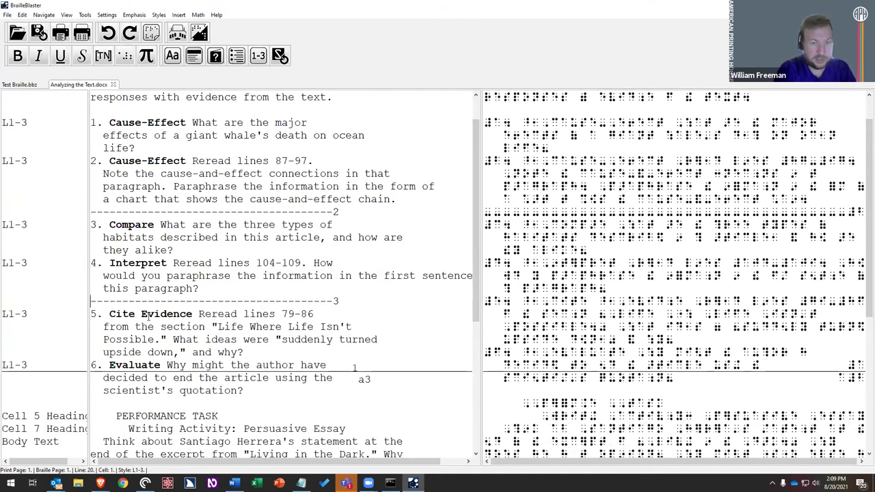
left_click(102, 428)
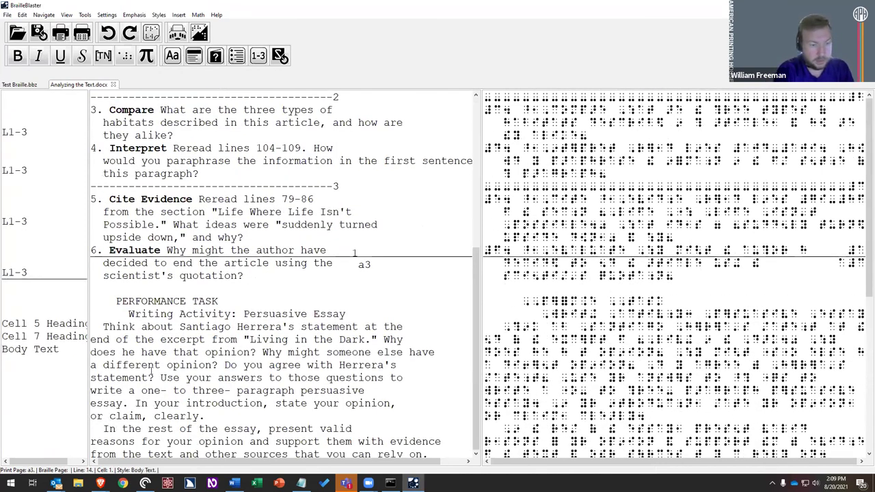
key("ctrl+Return")
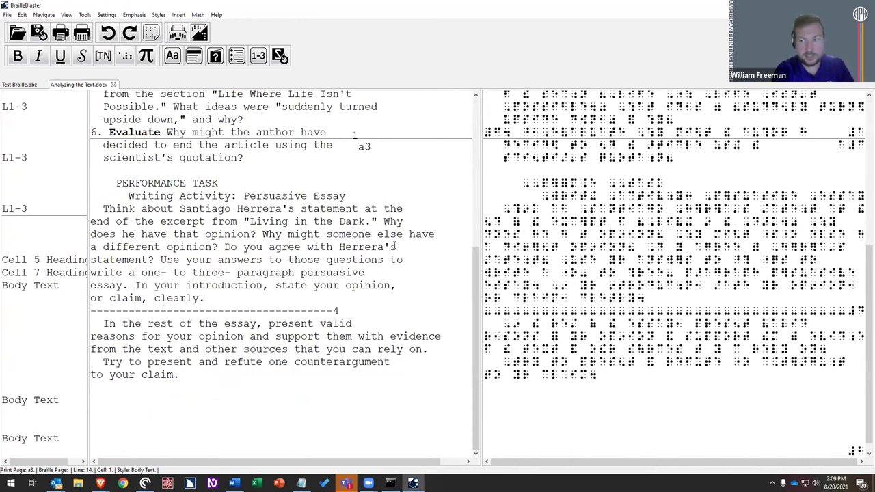
Step: Change the print page number before question 3, "Compare", to 6 with combined page numbering
scroll(295, 136, "up", 2)
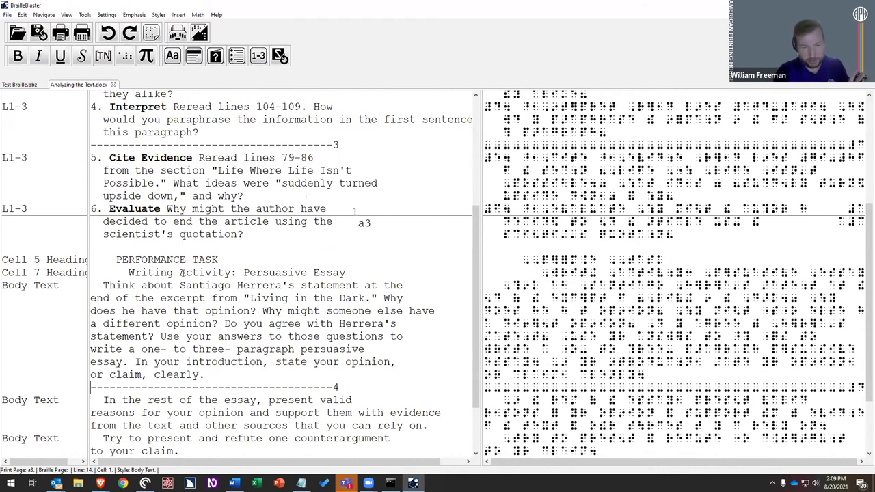
scroll(369, 223, "up", 5)
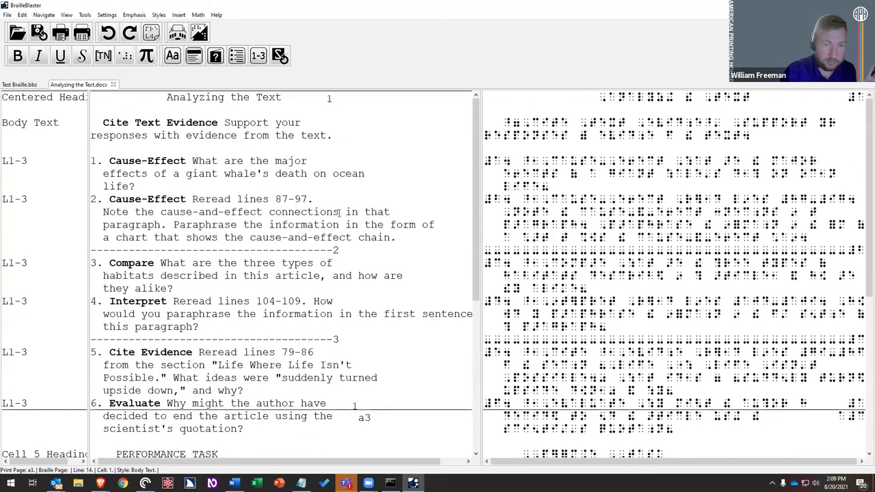
left_click(21, 14)
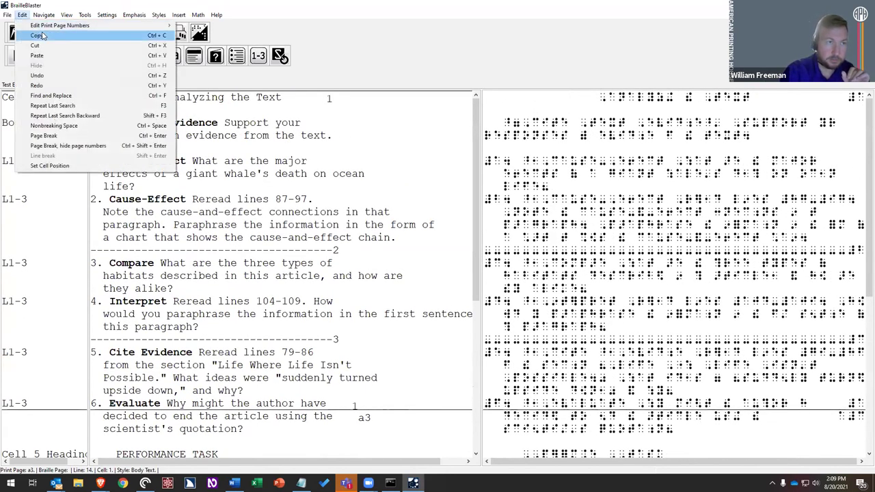
mouse_move(82, 26)
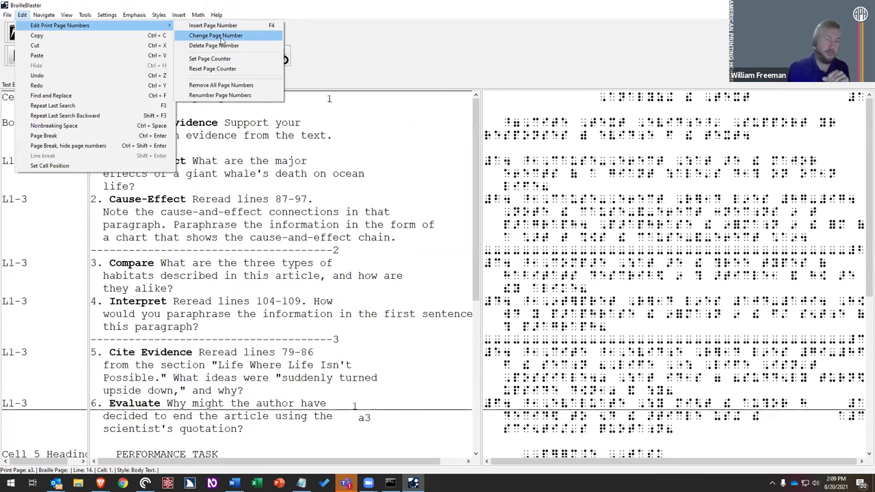
left_click(221, 36)
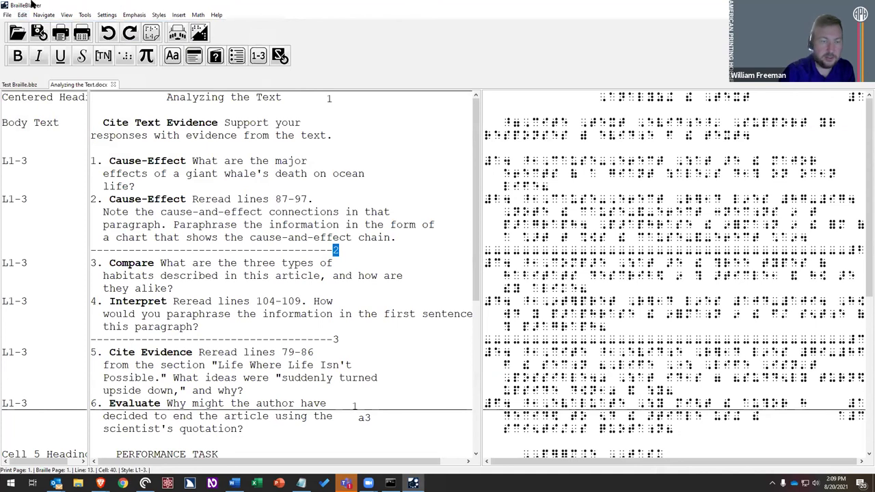
left_click(27, 17)
mouse_move(43, 26)
left_click(22, 14)
left_click(22, 14)
mouse_move(102, 26)
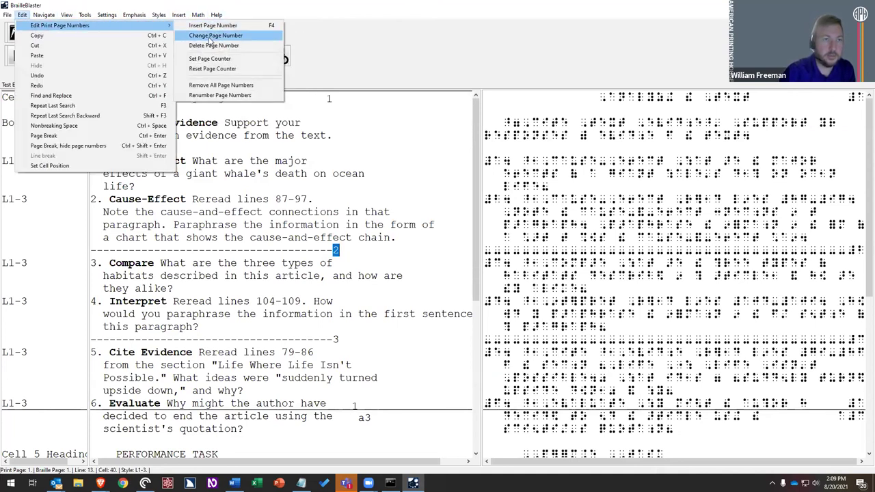
left_click(214, 36)
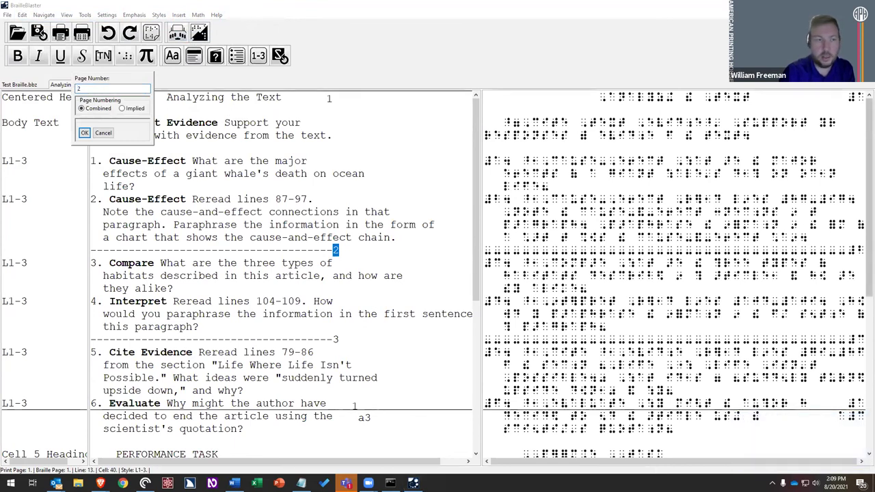
left_click(84, 89)
left_click_drag(85, 89, 73, 86)
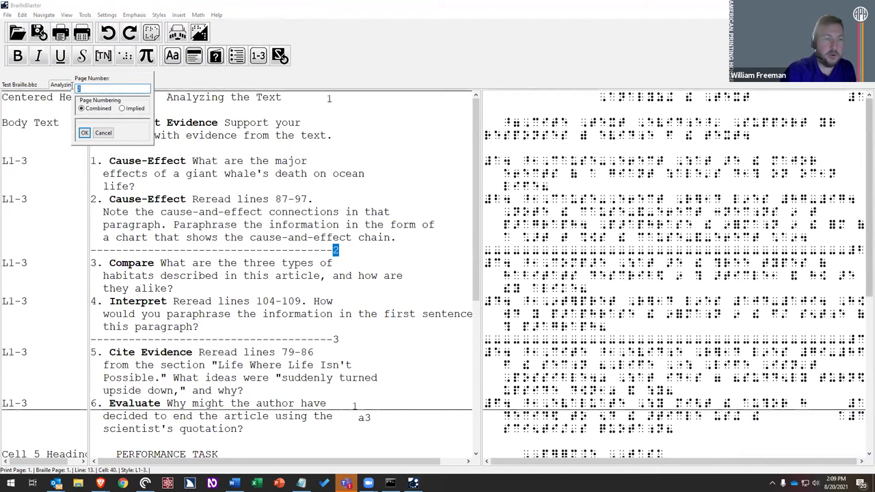
type("6")
left_click(84, 134)
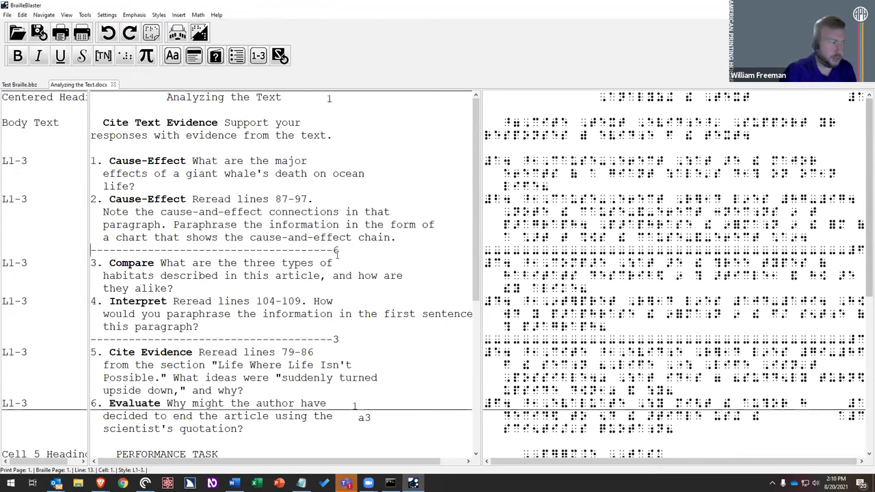
Step: Delete the print page number before question 3, "Compare"
double_click(335, 250)
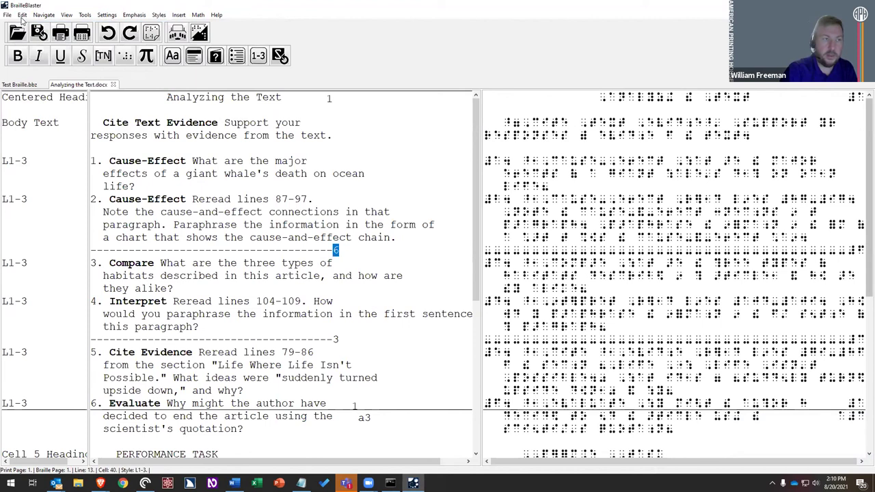
left_click(23, 15)
mouse_move(38, 27)
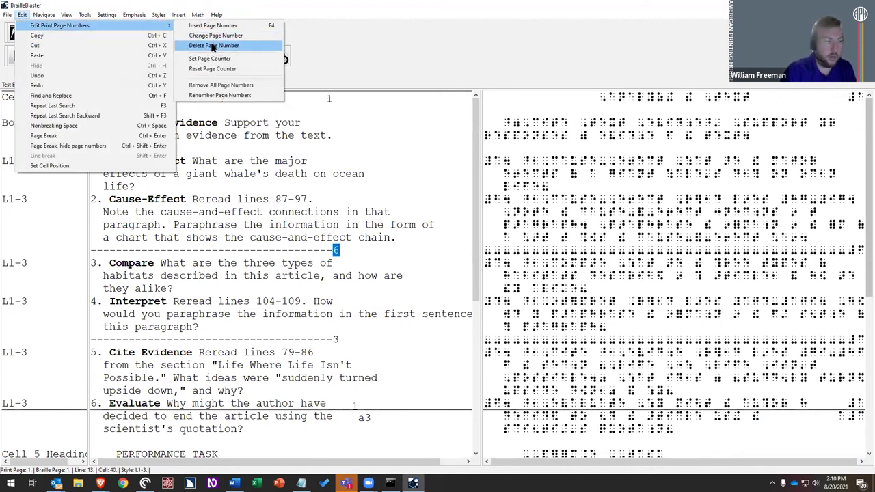
left_click(335, 250)
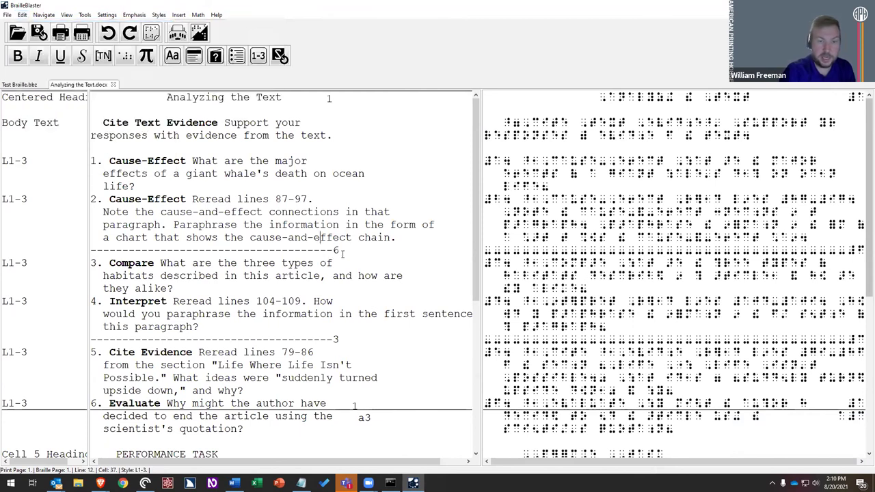
left_click(23, 15)
mouse_move(68, 25)
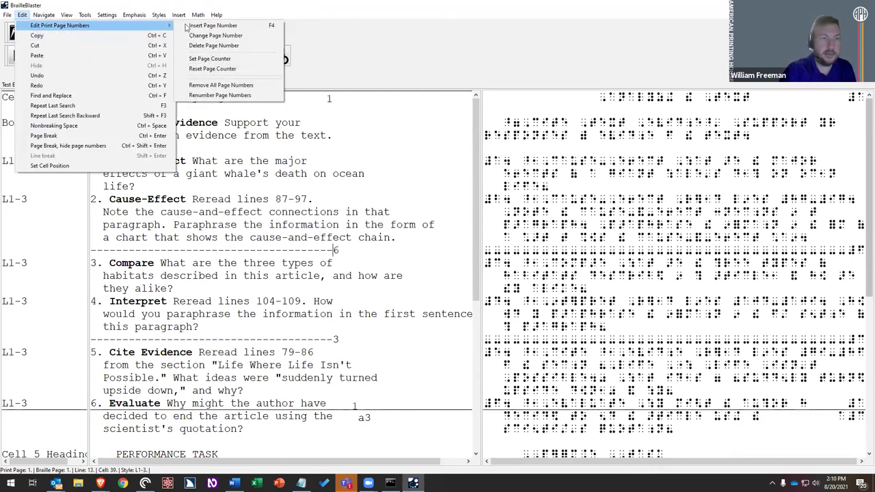
left_click(211, 46)
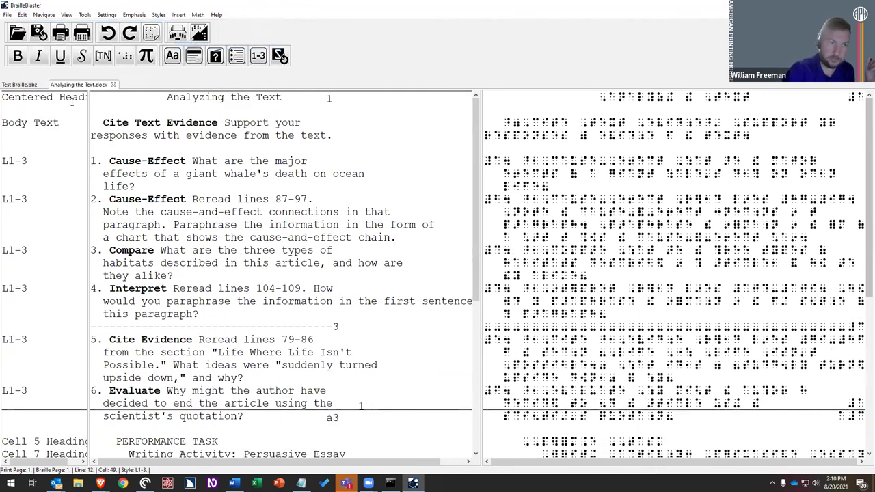
Step: Set the page counter and insert print page number 2 before question 2, "Cause-Effect"
left_click(22, 15)
mouse_move(82, 26)
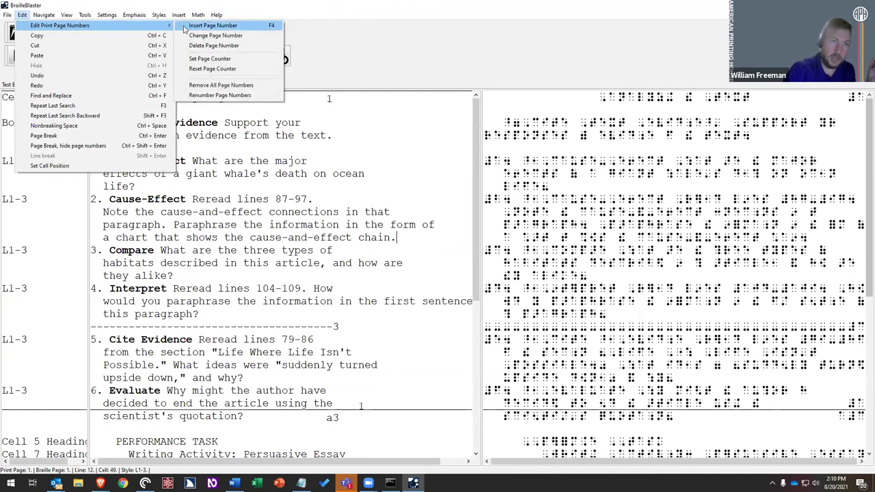
left_click(209, 59)
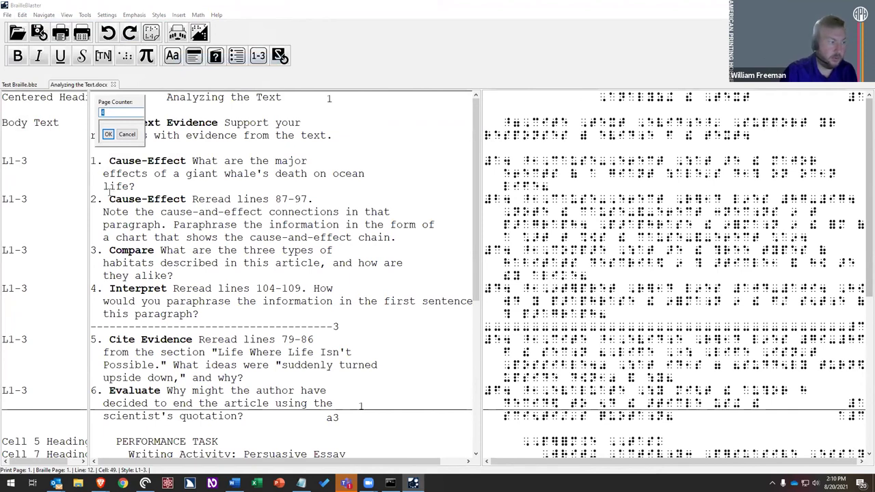
left_click(108, 134)
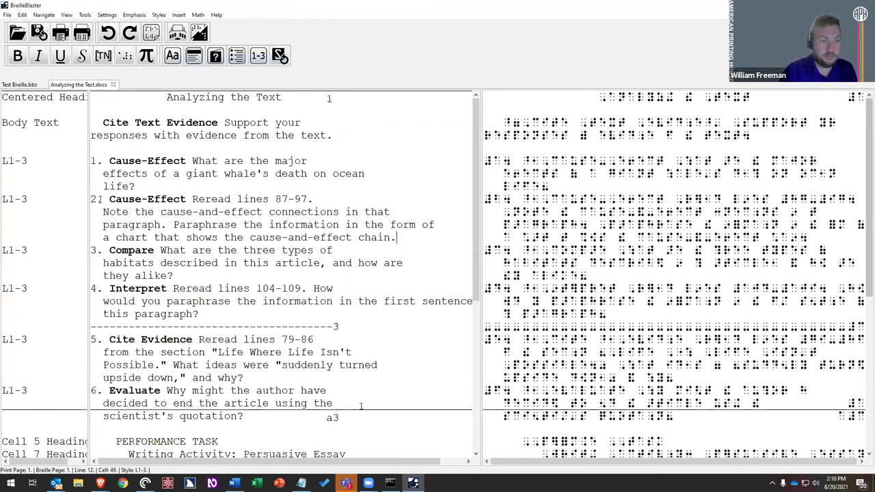
left_click(92, 199)
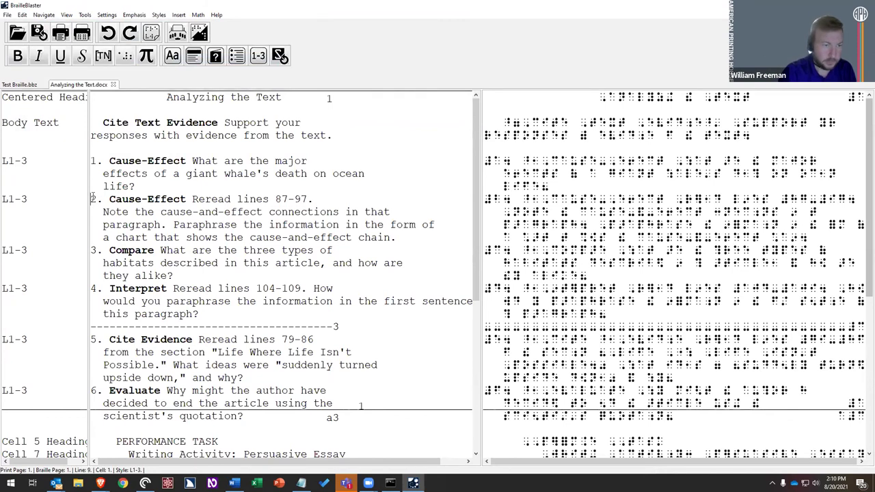
left_click(22, 14)
left_click(213, 25)
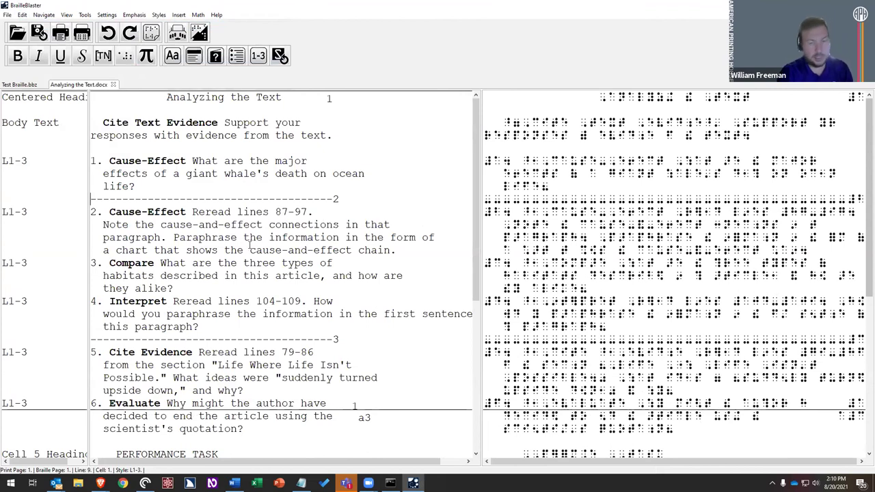
Step: Change the print page number before question 2, "Cause-Effect", to 6 with combined page numbering
left_click(21, 14)
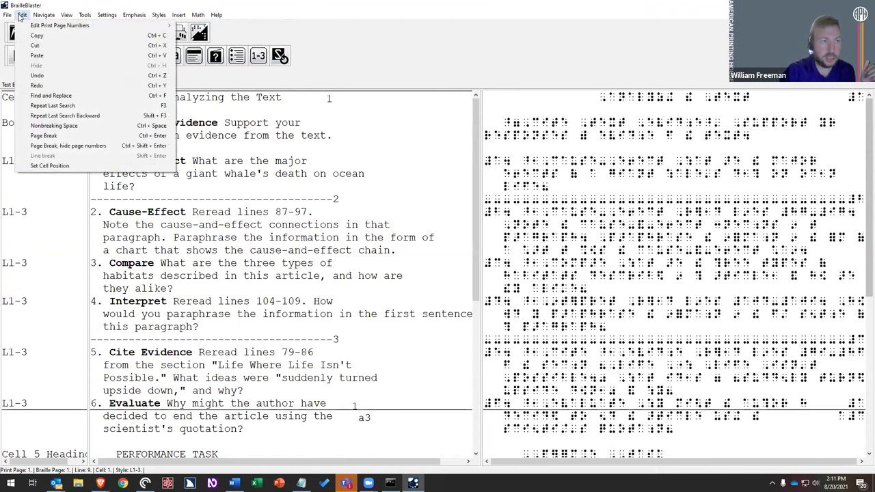
mouse_move(158, 26)
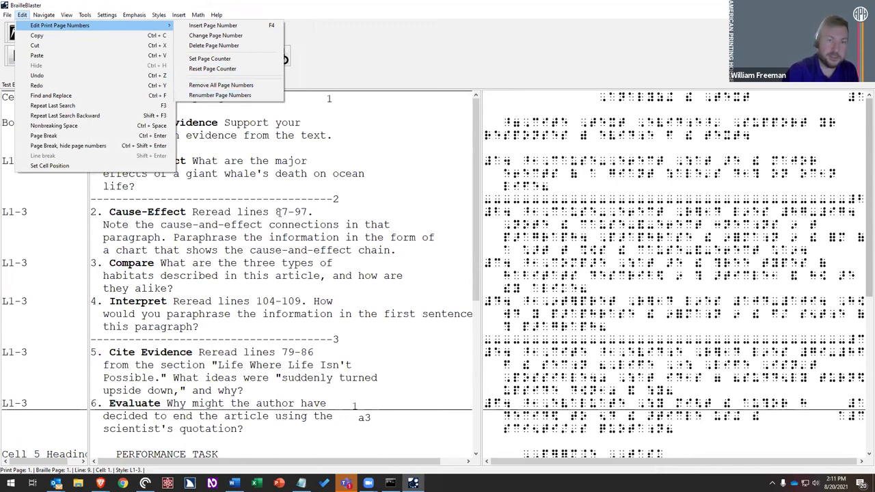
left_click(281, 216)
double_click(335, 197)
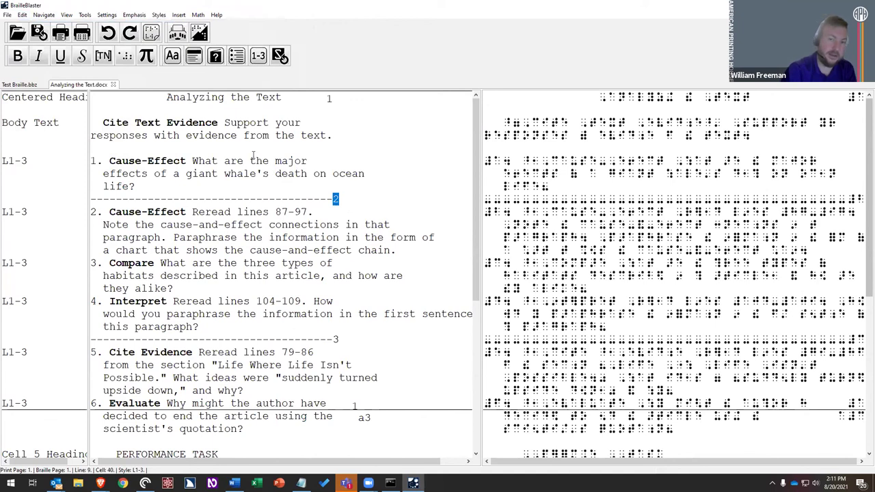
left_click(22, 15)
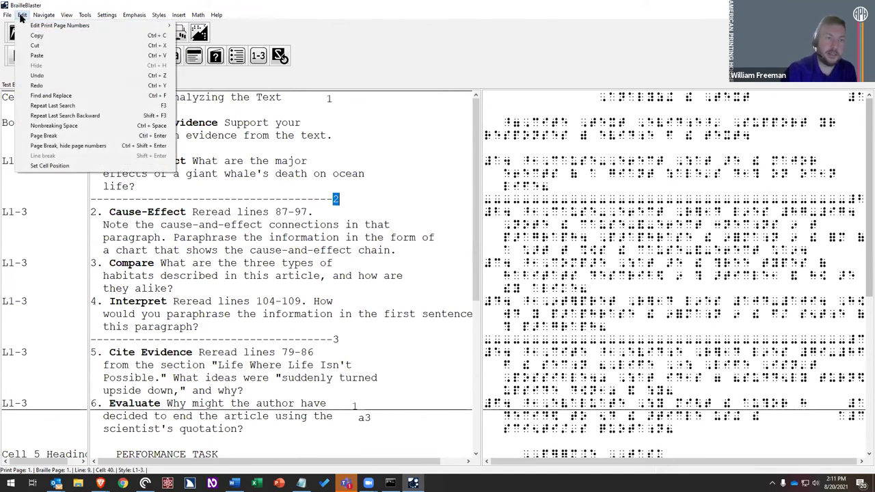
mouse_move(54, 25)
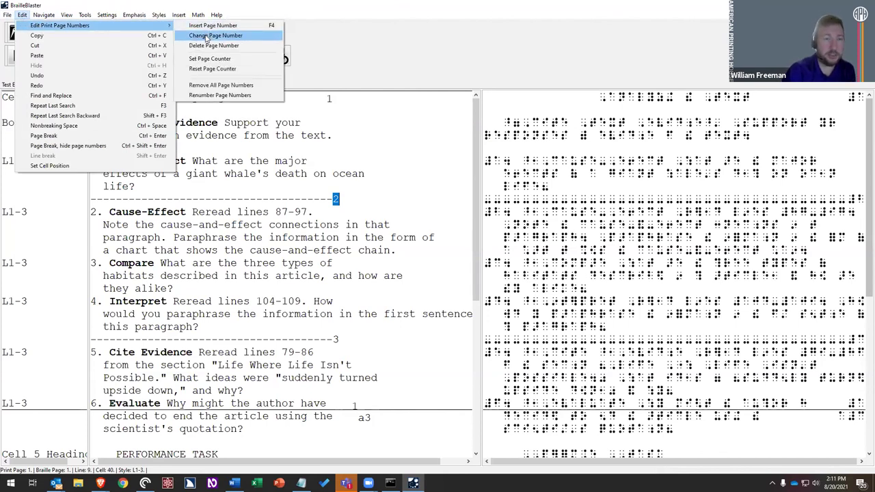
left_click(207, 36)
double_click(39, 28)
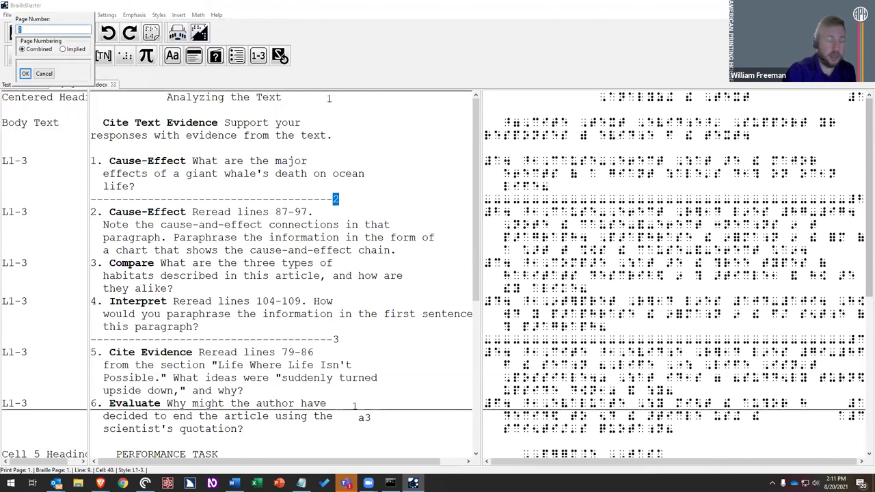
type("6")
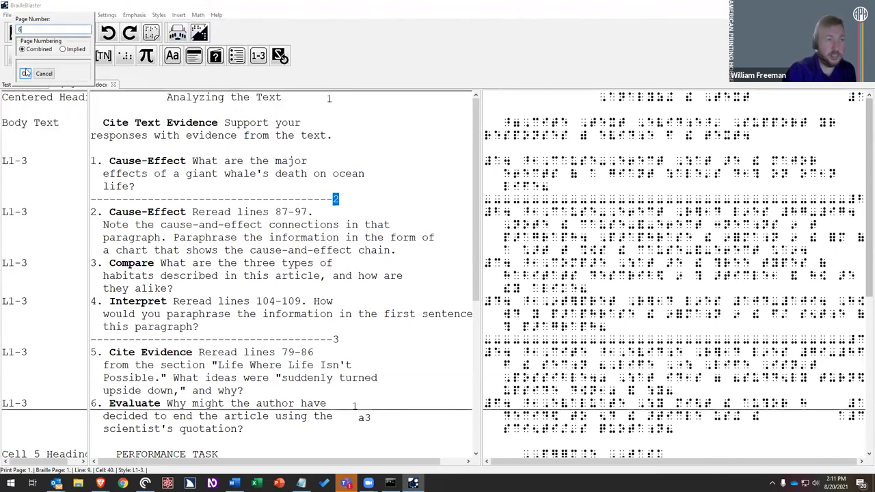
left_click(26, 74)
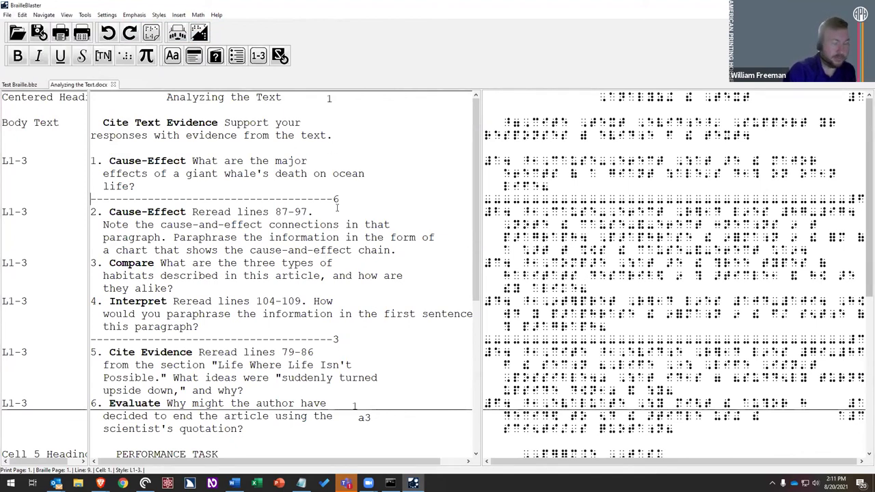
Step: Renumber the print page numbers that follow page 6 at question 2 and check the sequence through to the document's end
scroll(349, 308, "down", 6)
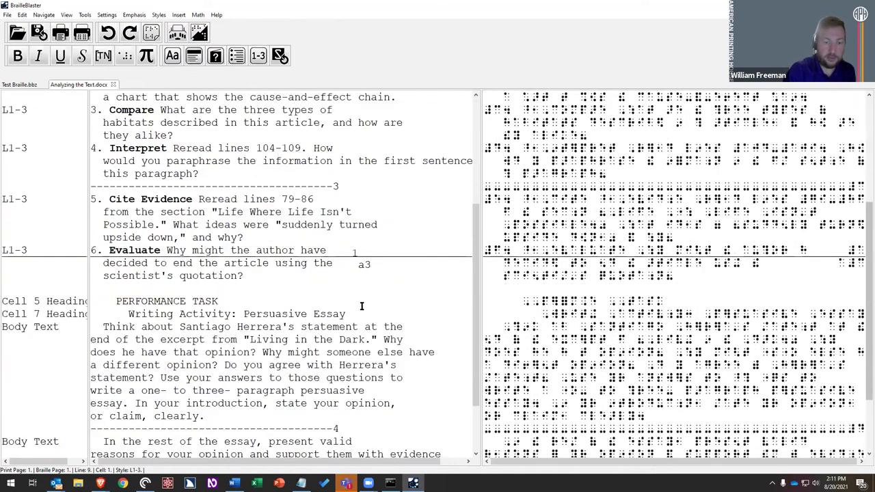
left_click(336, 199)
double_click(336, 198)
left_click(21, 15)
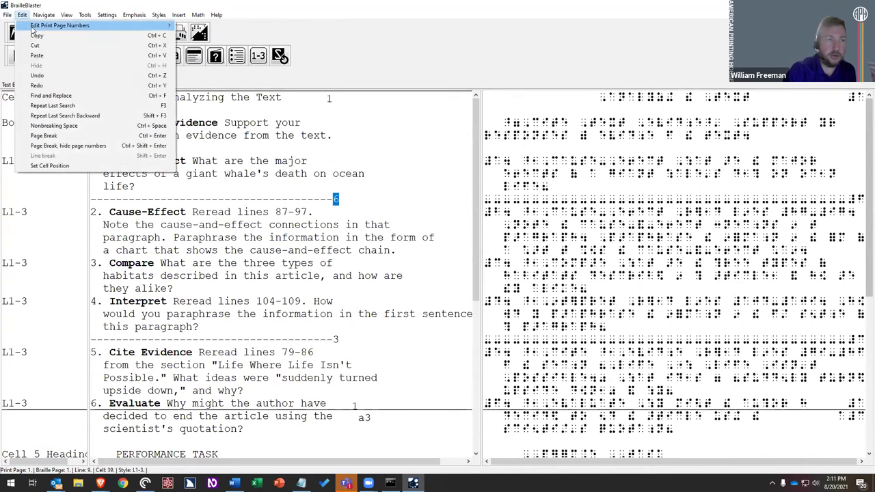
mouse_move(90, 26)
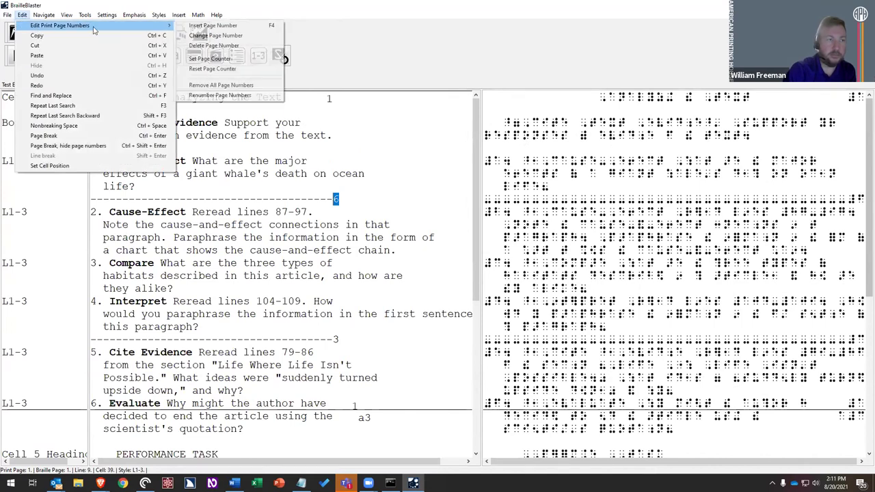
left_click(220, 96)
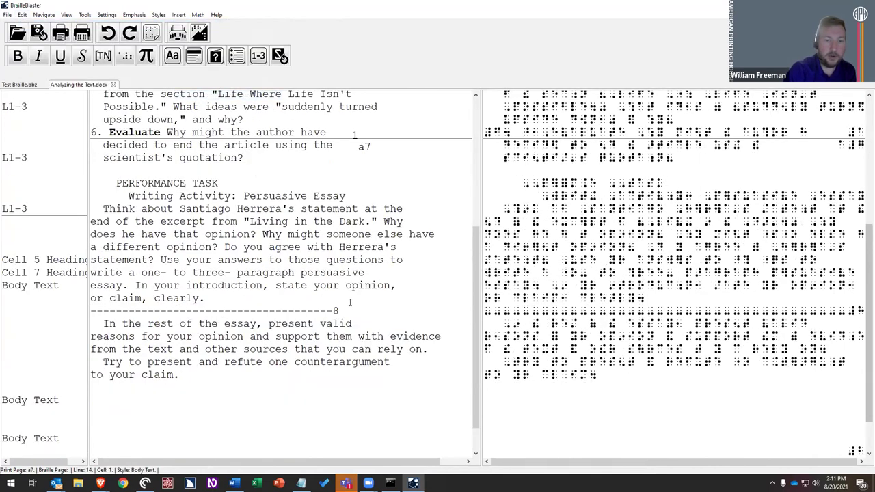
scroll(349, 250, "up", 5)
scroll(349, 250, "up", 2)
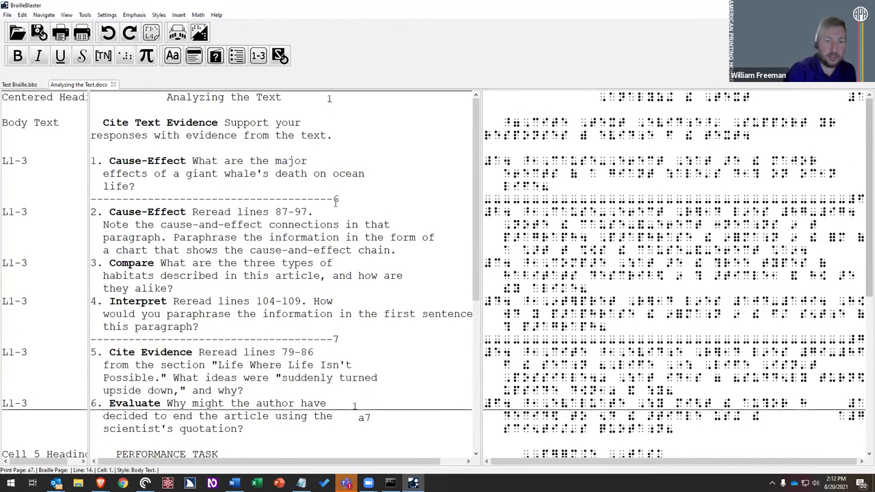
scroll(339, 223, "down", 7)
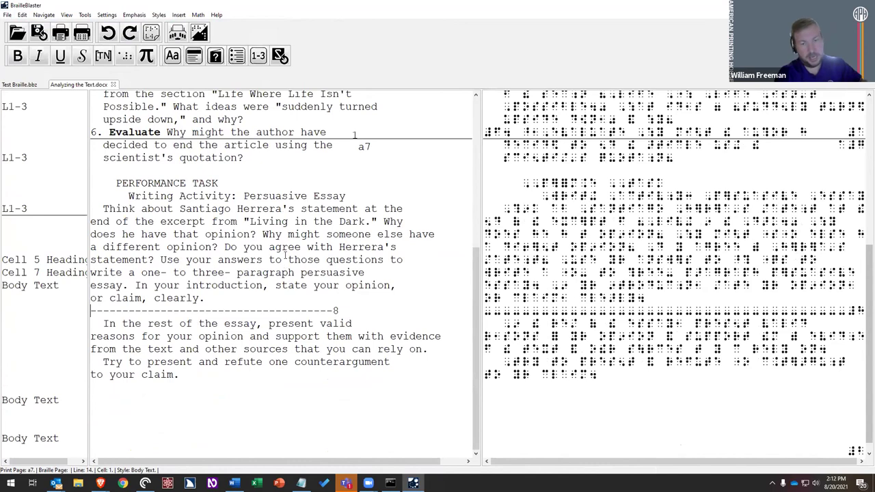
scroll(289, 237, "up", 7)
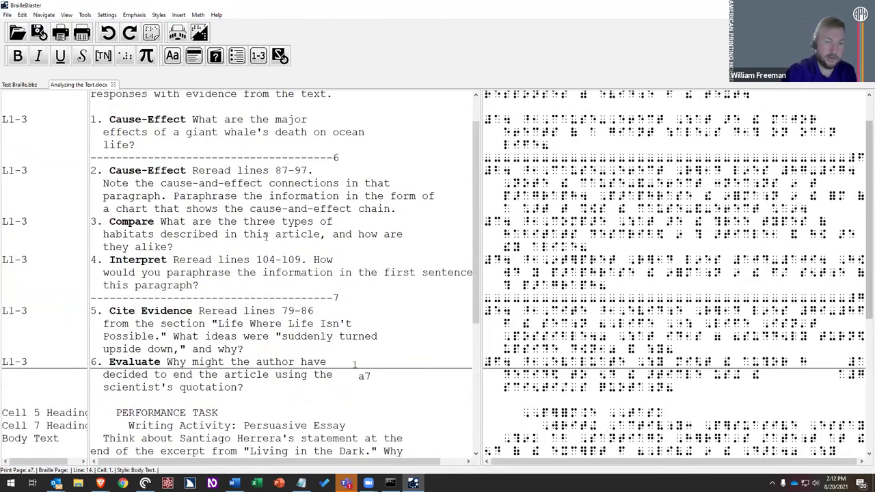
left_click(162, 173)
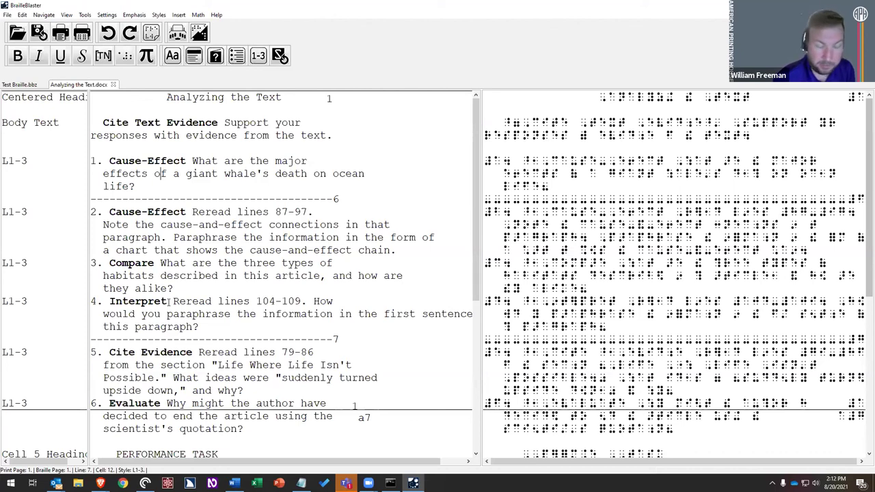
Step: Close the Analyzing the Text.docx document without saving its changes
left_click(168, 301)
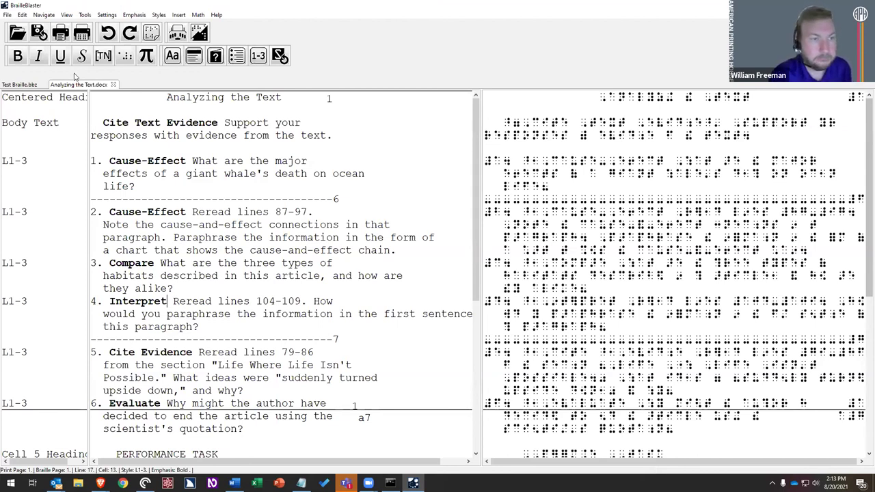
left_click(114, 85)
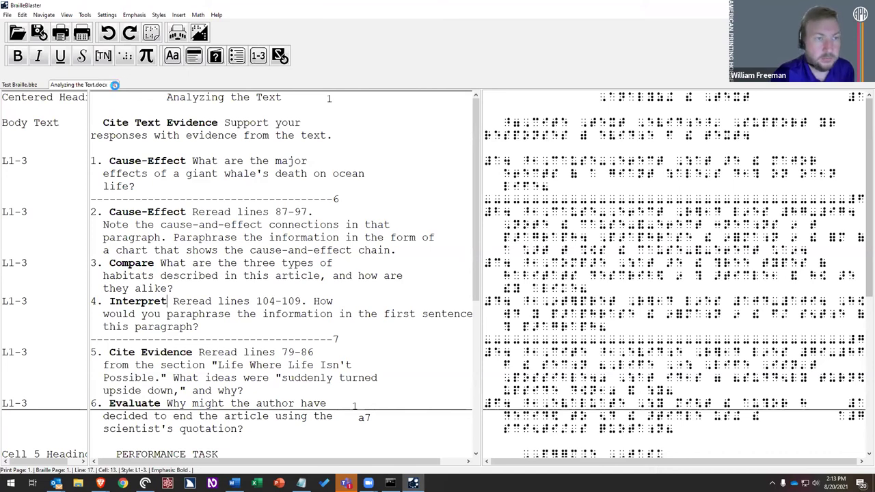
left_click(482, 270)
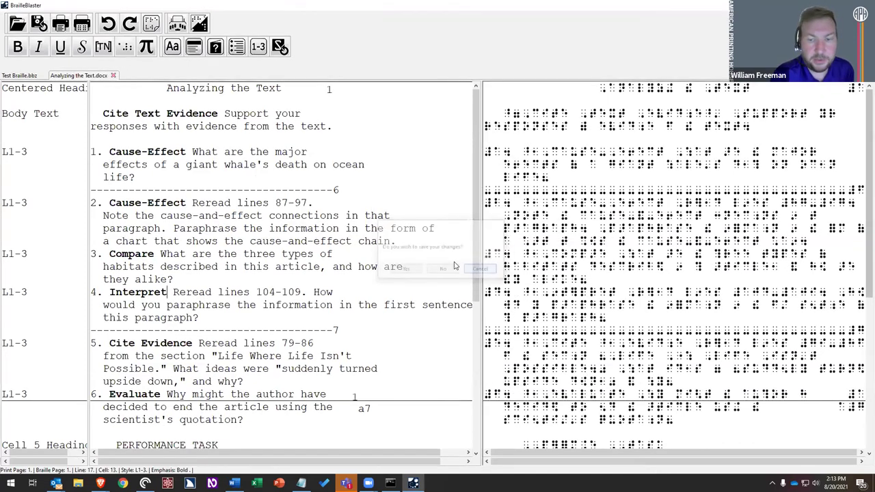
left_click(115, 85)
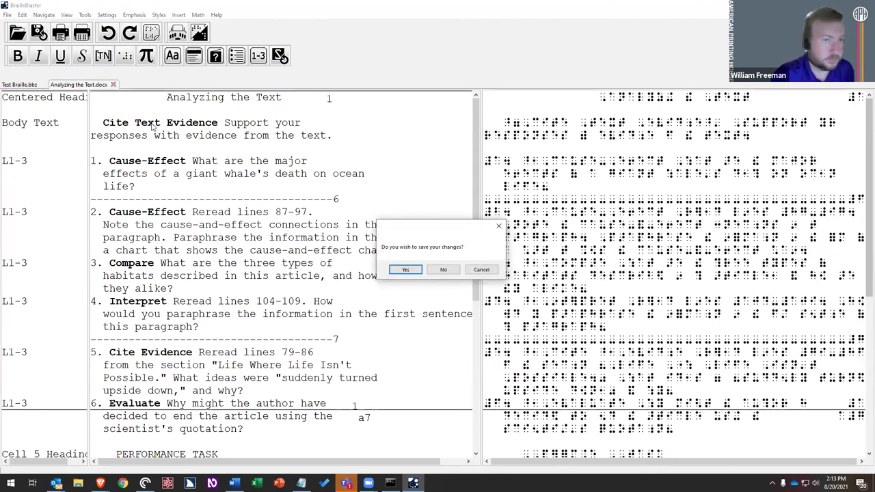
left_click(443, 269)
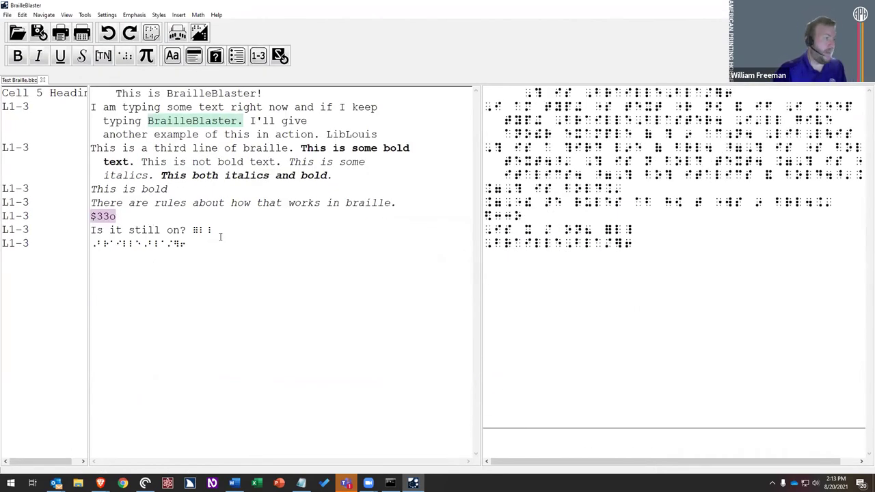
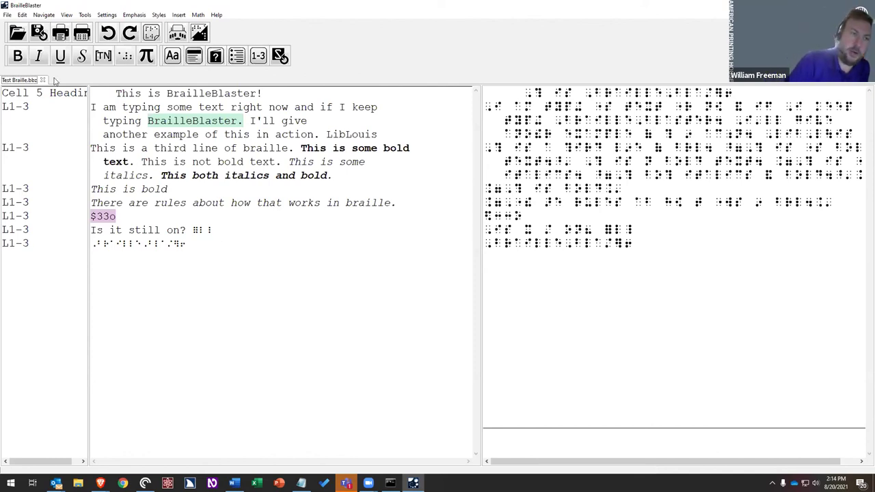
left_click(7, 15)
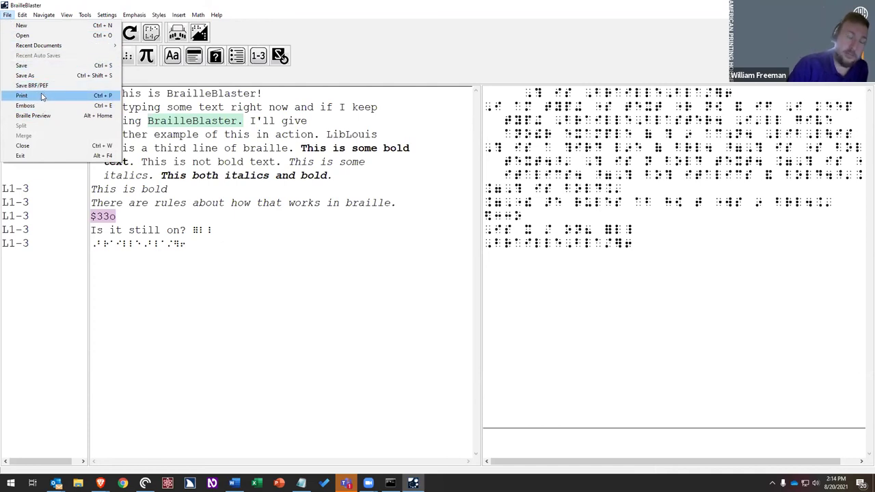
left_click(297, 194)
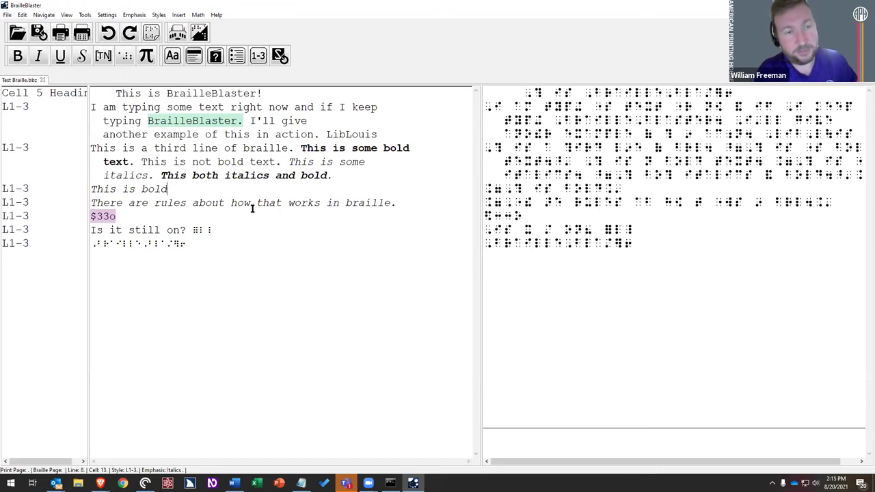
left_click(7, 16)
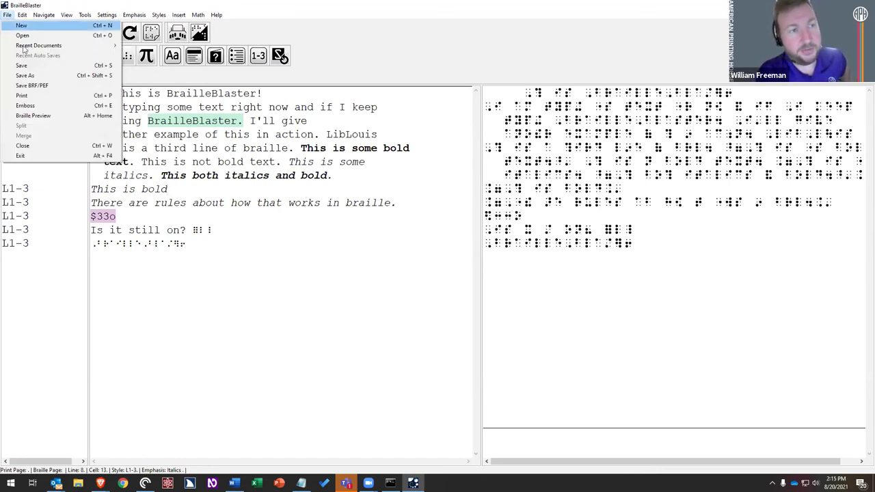
key("Escape")
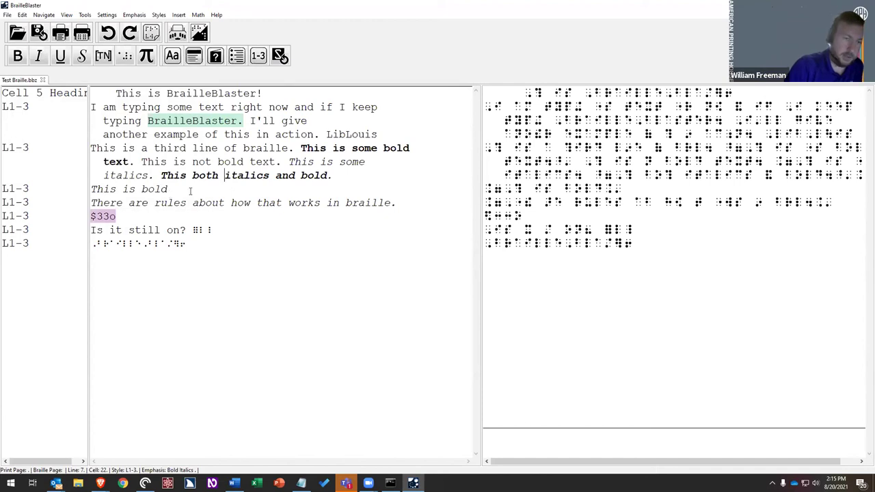
Step: Start embossing the Test Braille.bbz document and create an embosser profile named PixBlaster
left_click(6, 15)
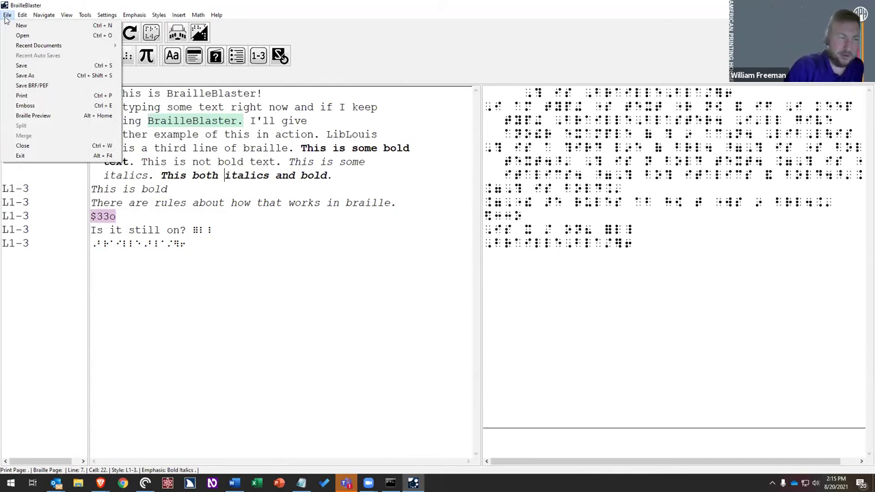
left_click(34, 108)
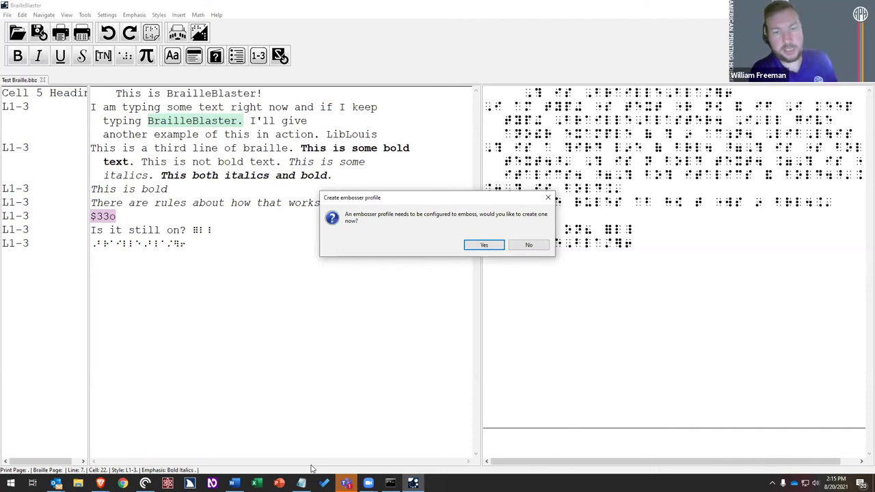
left_click(495, 247)
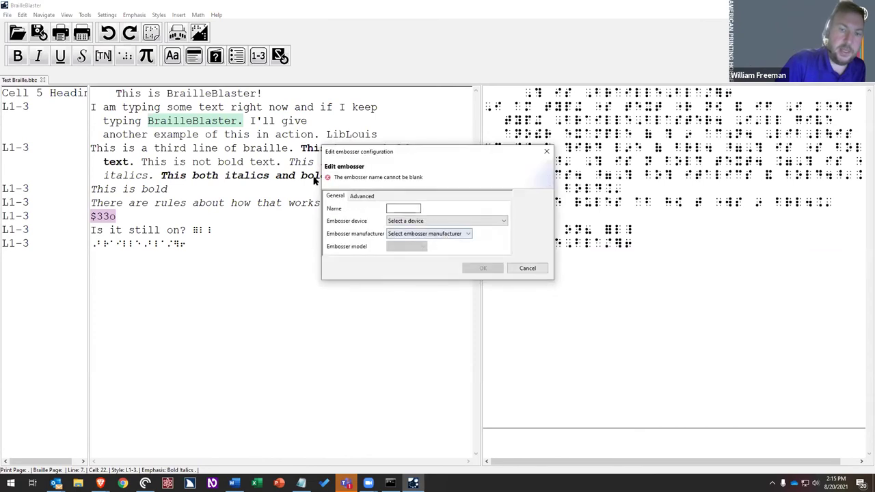
left_click(399, 209)
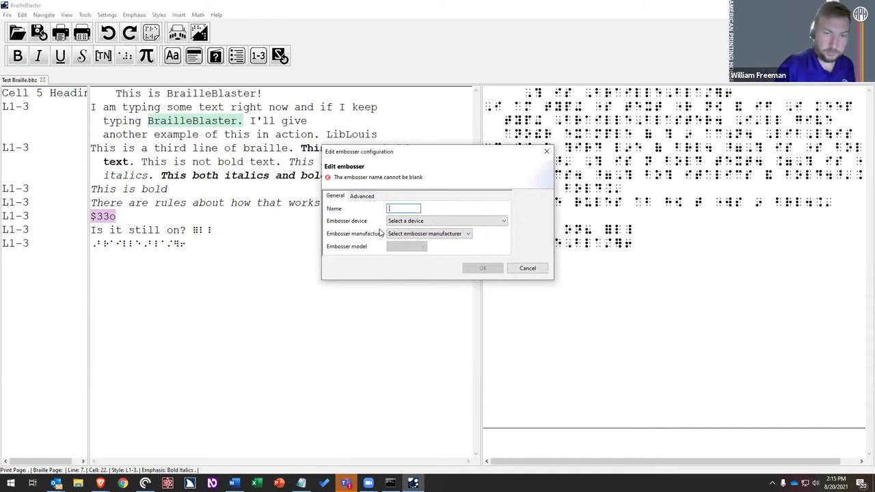
type("PixBlaster")
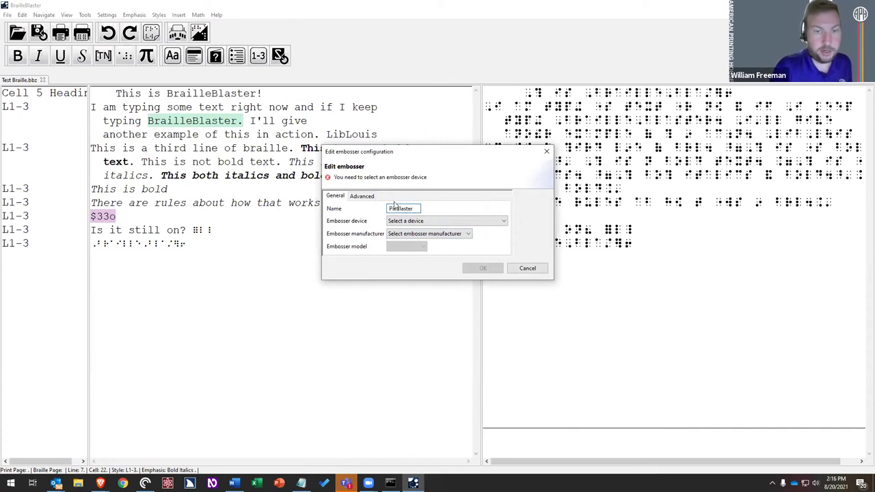
Step: Assign the APH PixBlaster device and manufacturer APH to the profile, save it, and cancel the emboss job
left_click(411, 222)
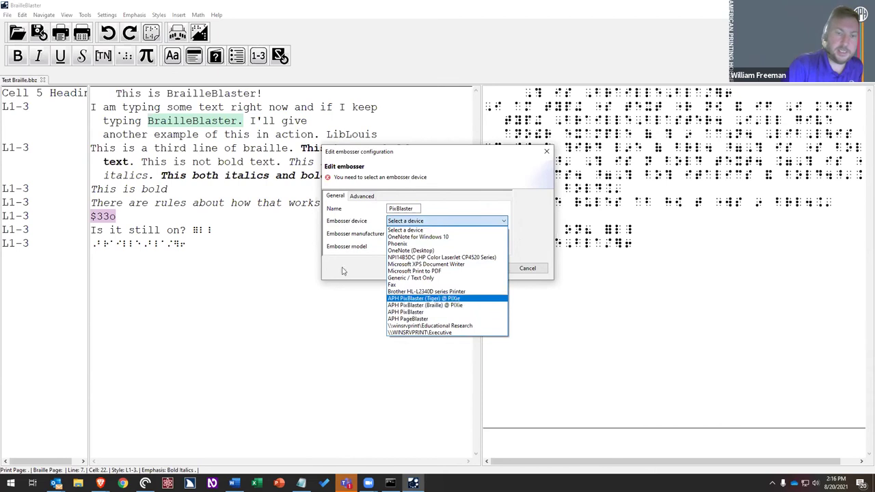
left_click(419, 313)
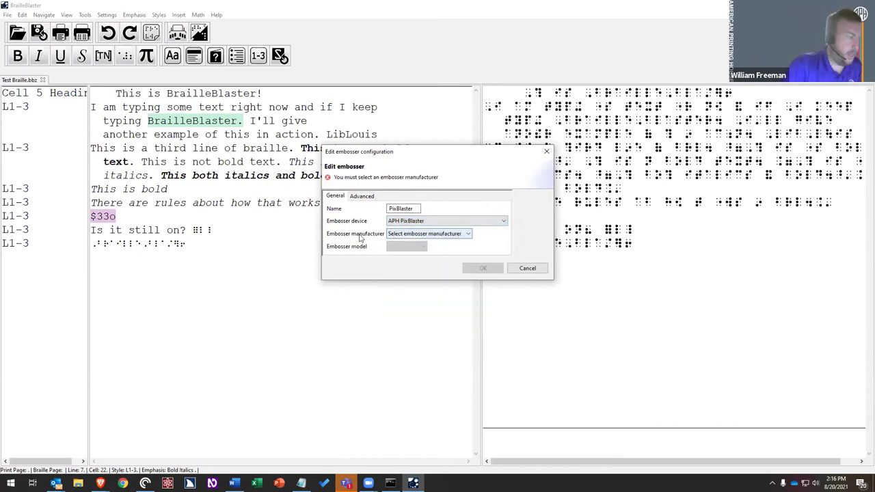
left_click(436, 235)
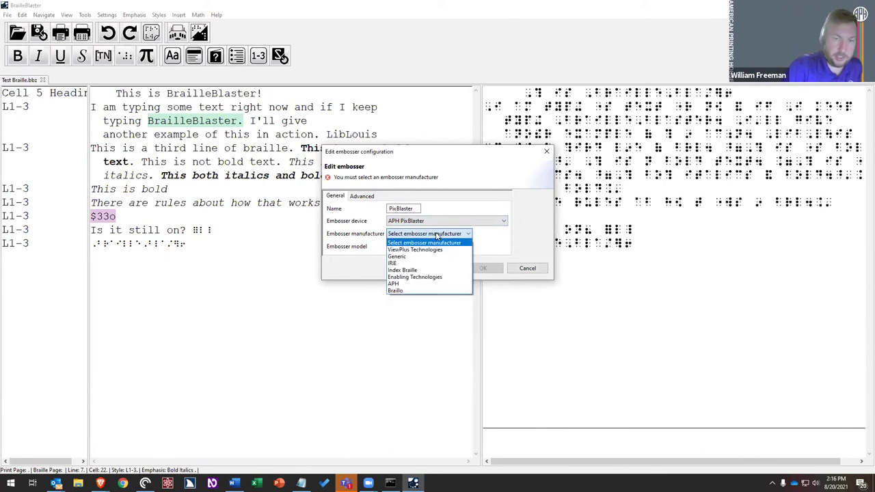
left_click(394, 285)
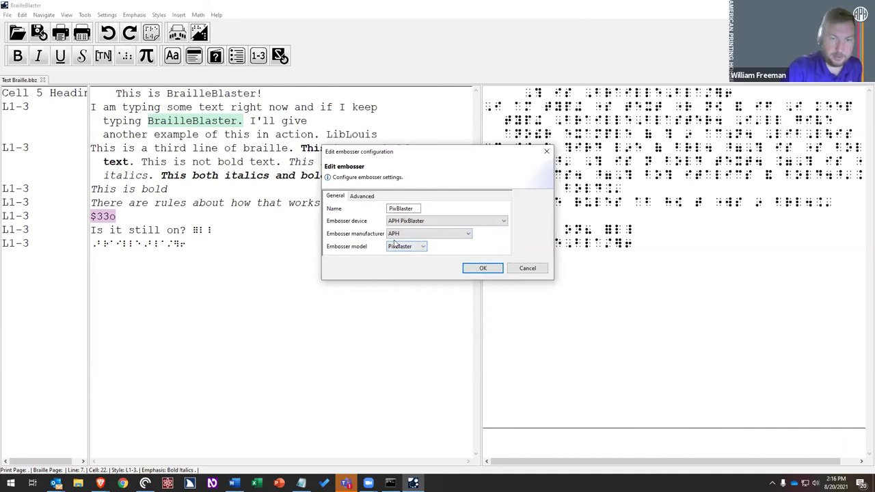
left_click(482, 269)
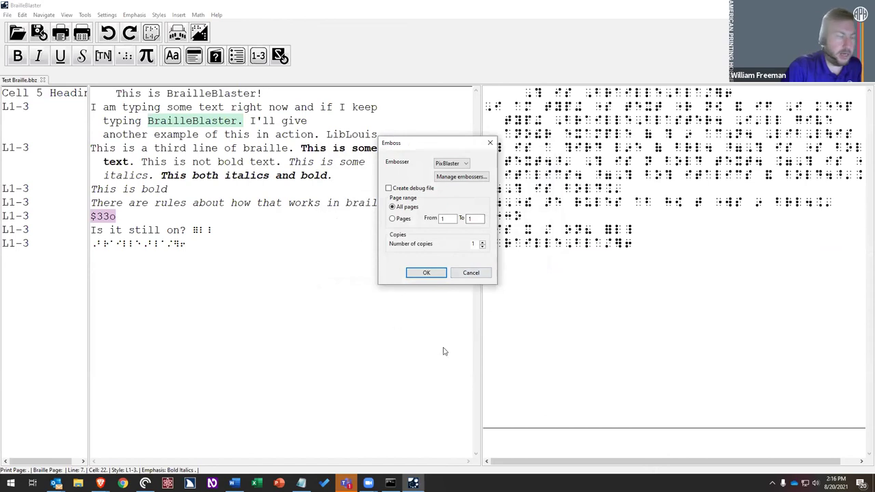
left_click(471, 272)
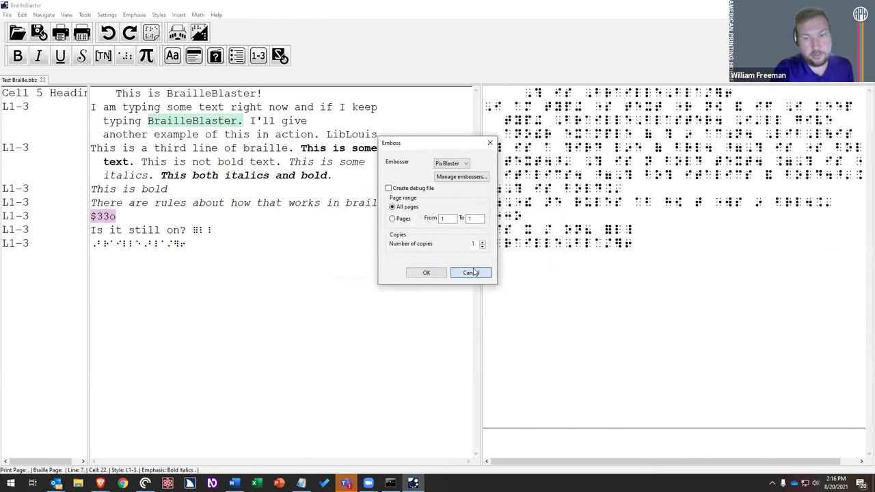
Step: Add a second embosser in the embosser settings, named PageBlaster, using the APH PageBlaster device
left_click(107, 15)
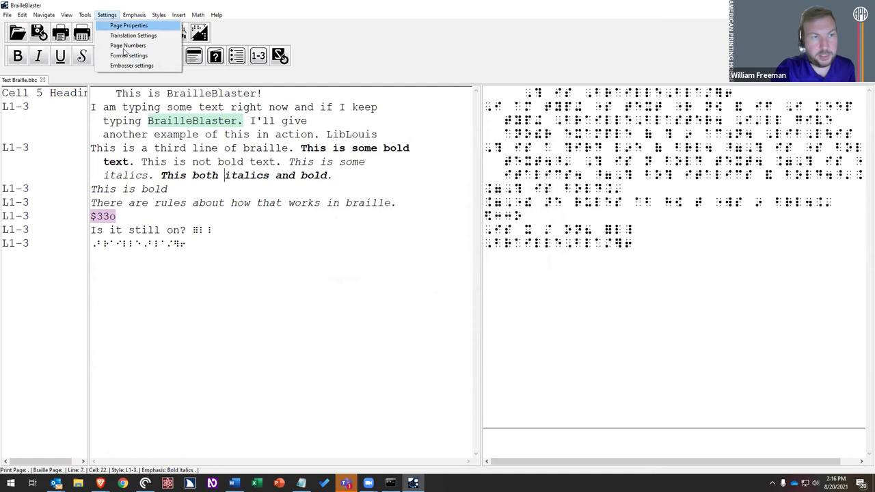
left_click(140, 64)
left_click(153, 91)
left_click(146, 108)
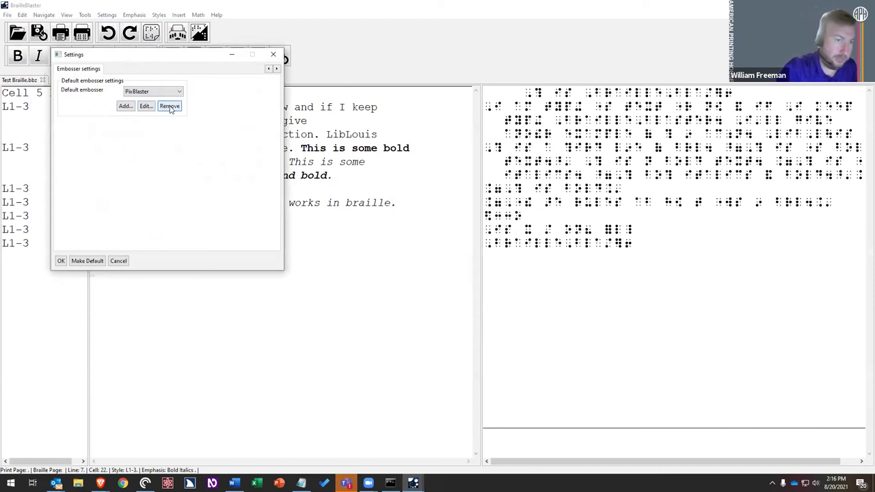
left_click(124, 108)
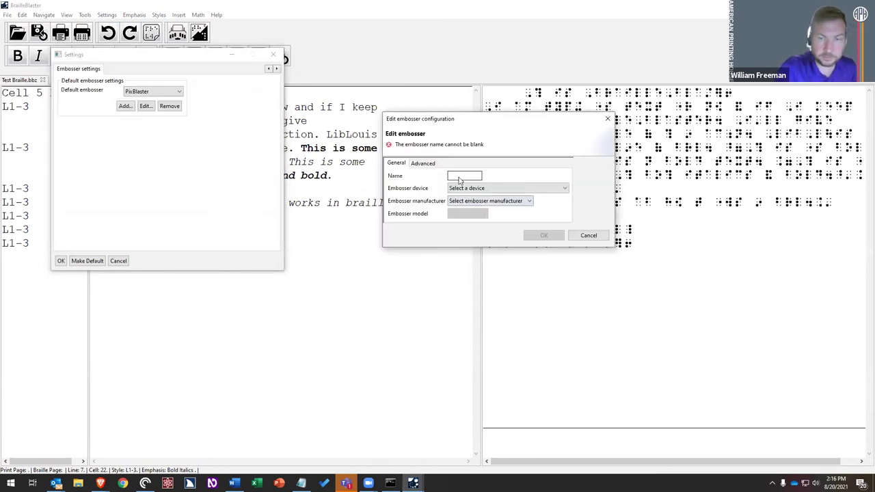
type("PageBlaster")
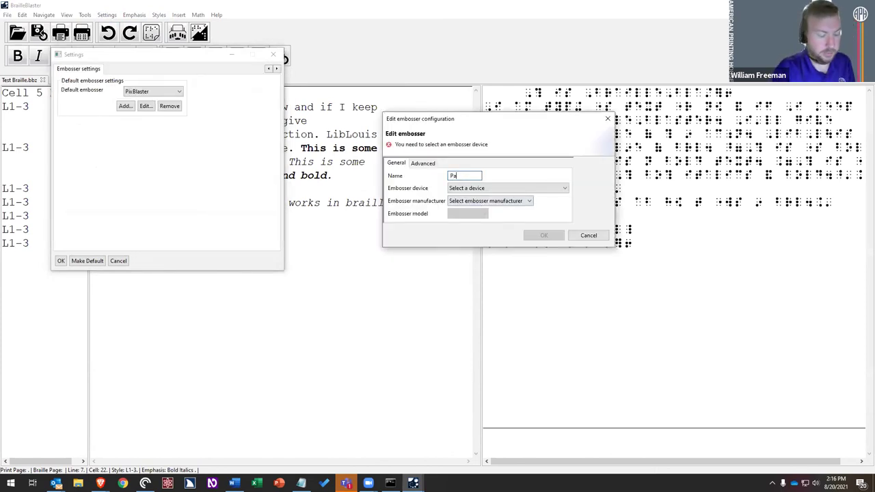
left_click(498, 188)
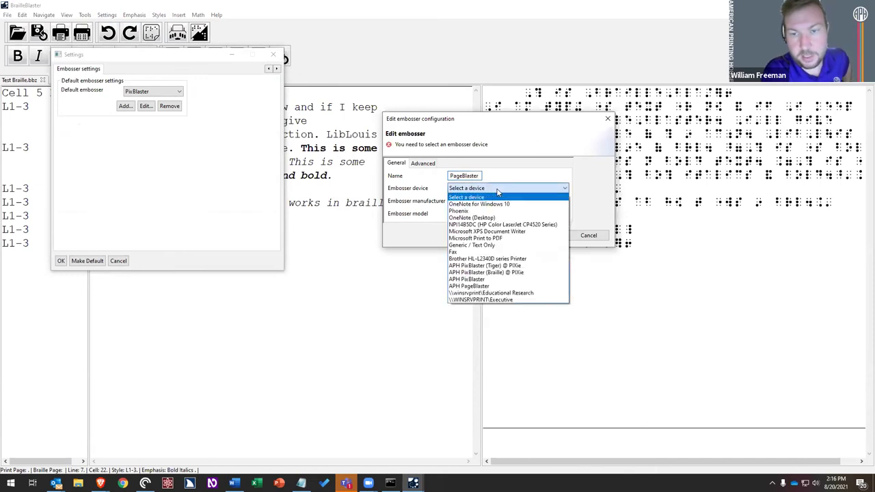
left_click(492, 285)
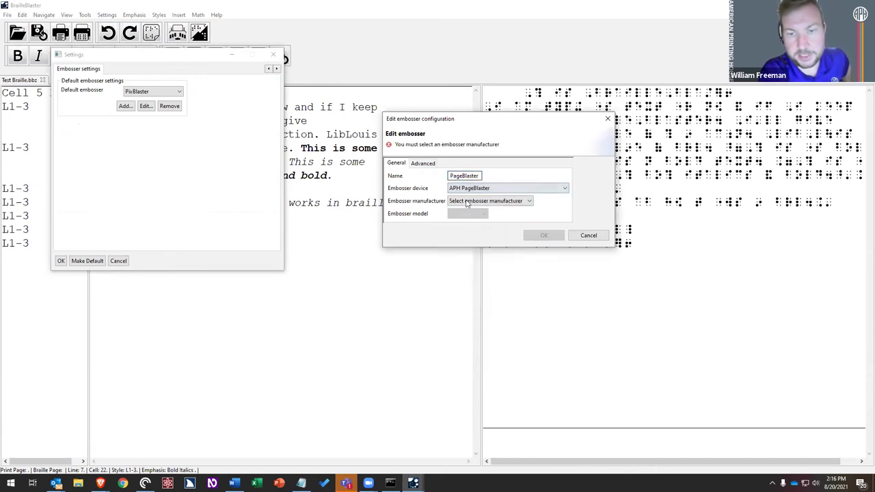
Step: Choose ViewPlus Technologies as the PageBlaster profile's manufacturer and review the available embosser models
left_click(479, 201)
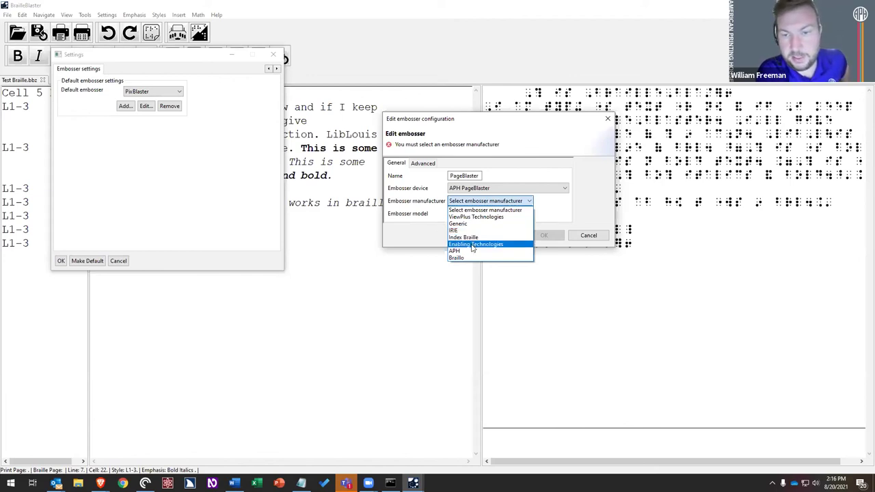
left_click(468, 218)
left_click(469, 214)
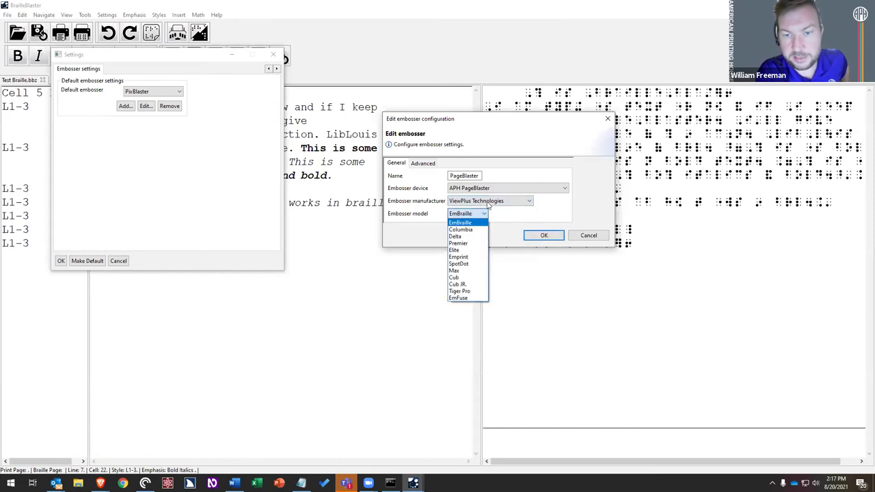
left_click(489, 206)
Step: Set the PageBlaster profile's manufacturer to Enabling Technologies and review its available embosser models
left_click(489, 206)
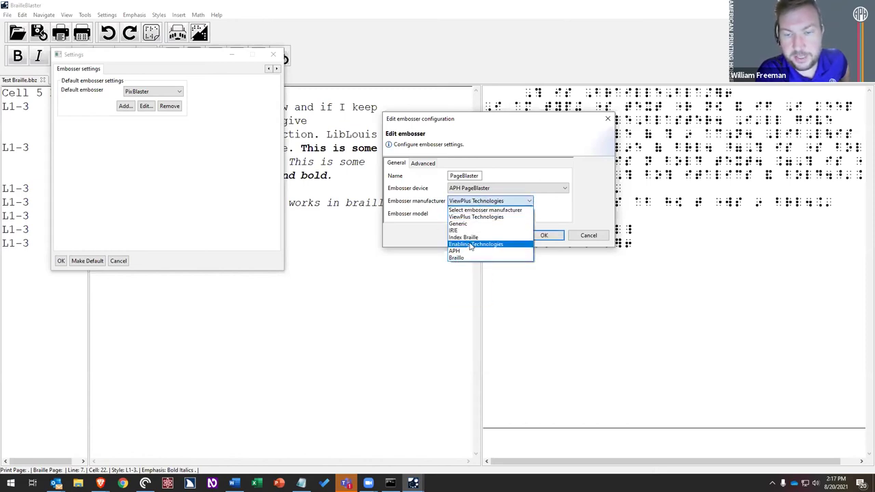
left_click(478, 244)
left_click(476, 216)
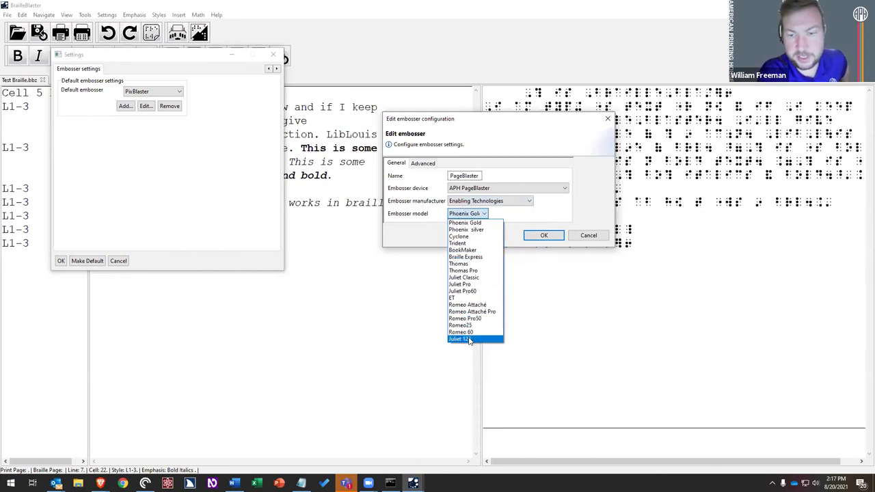
left_click(423, 219)
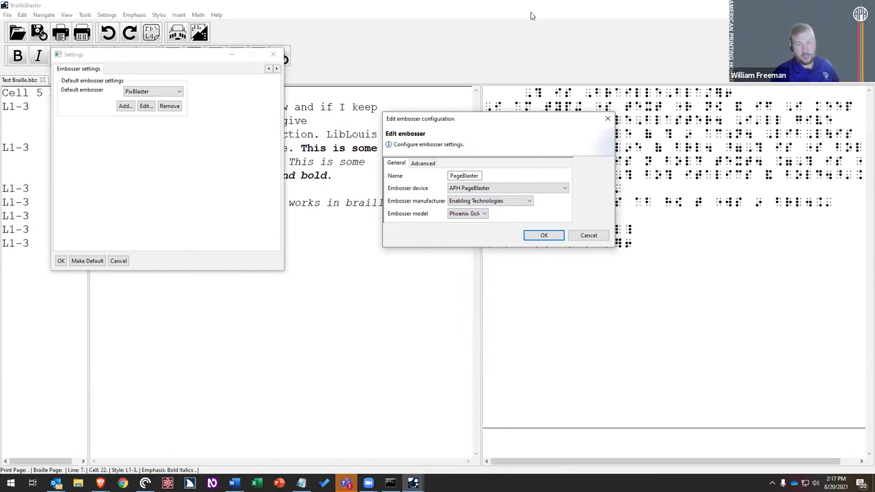
left_click(484, 214)
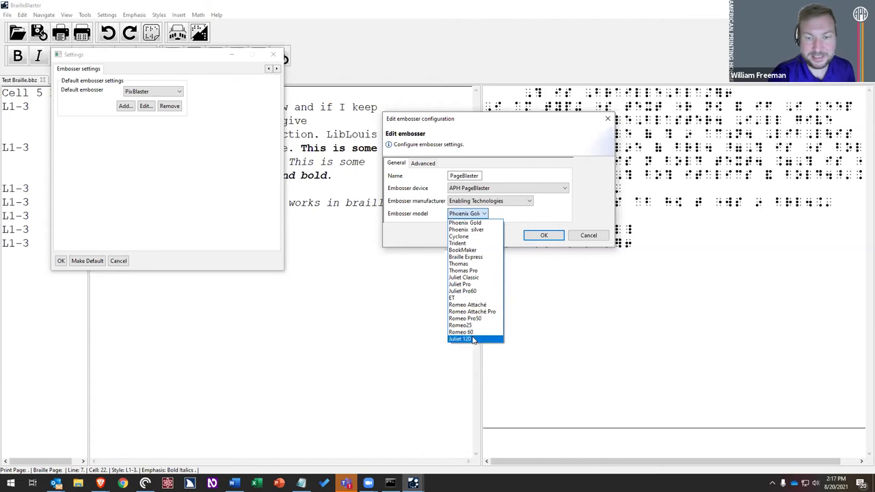
left_click(407, 217)
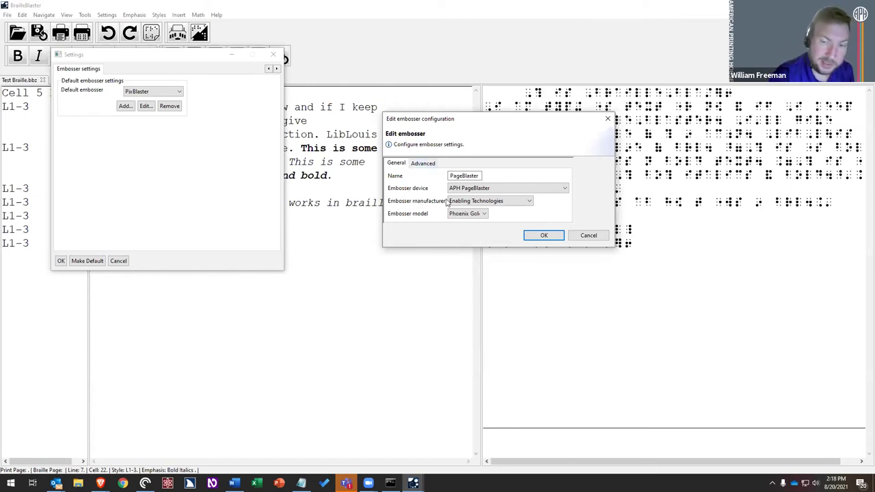
left_click(464, 216)
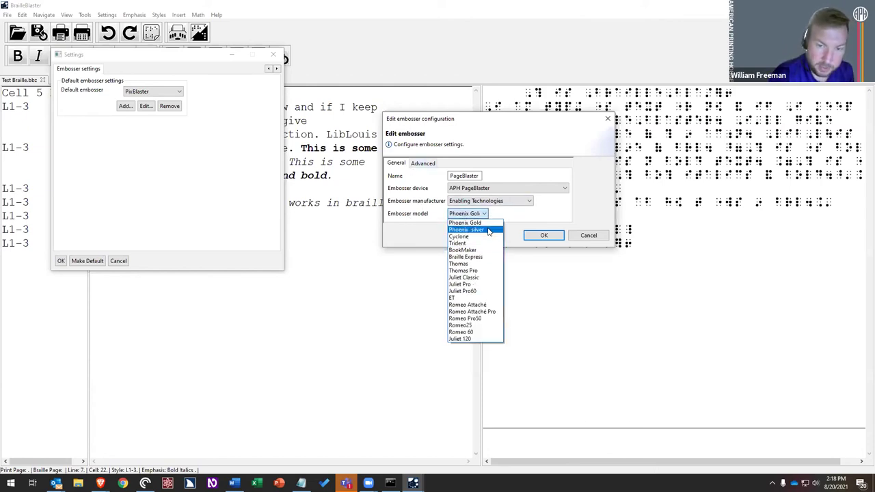
left_click(501, 209)
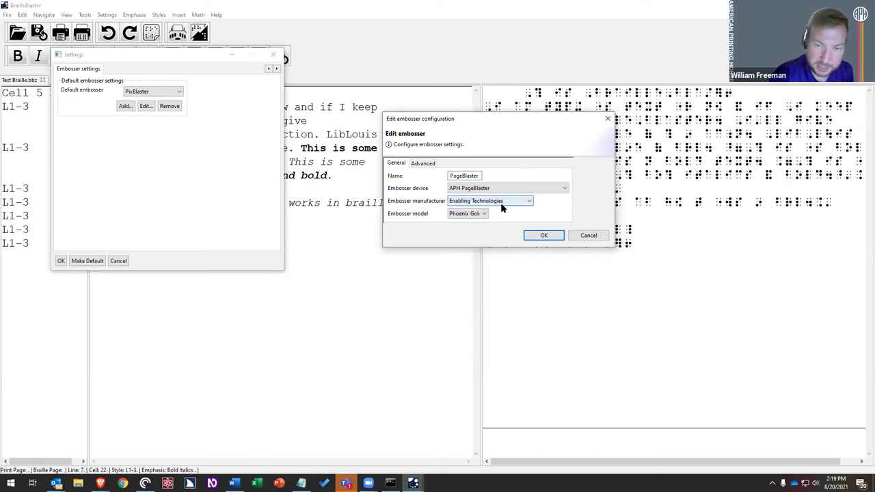
Step: Try the Generic manufacturer with the Text with margins model in the PageBlaster profile, and discard the profile
left_click(501, 205)
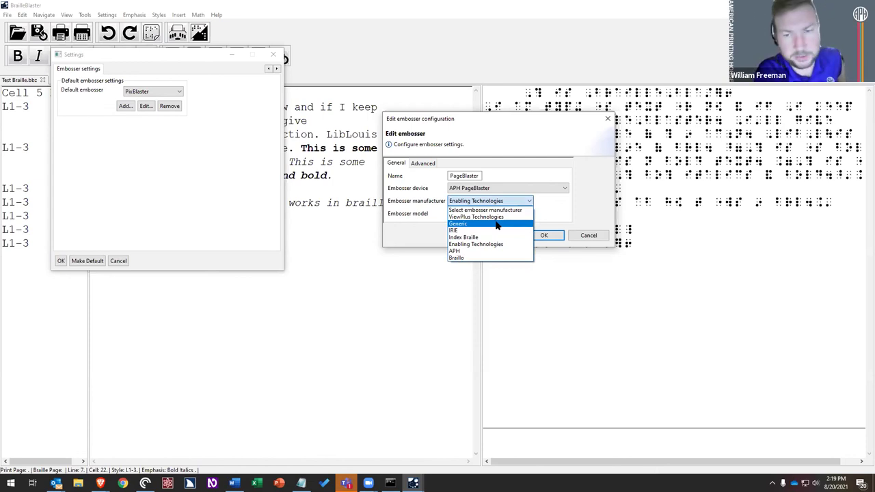
left_click(496, 224)
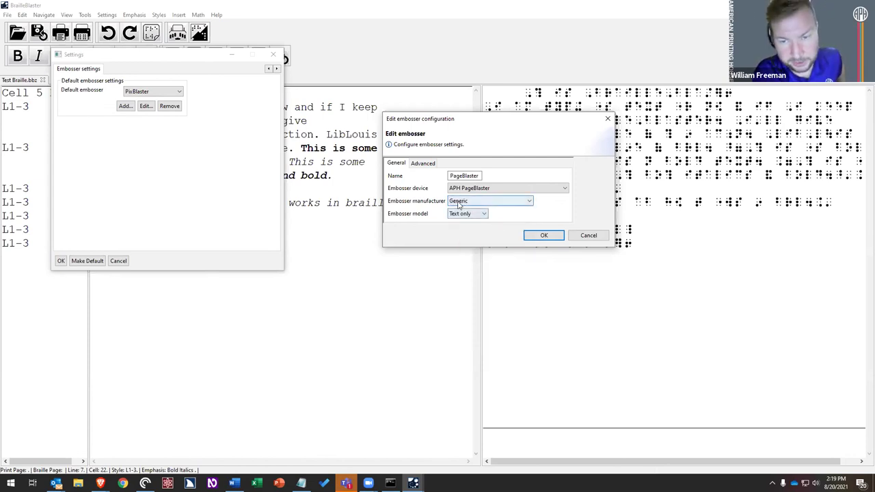
left_click(457, 214)
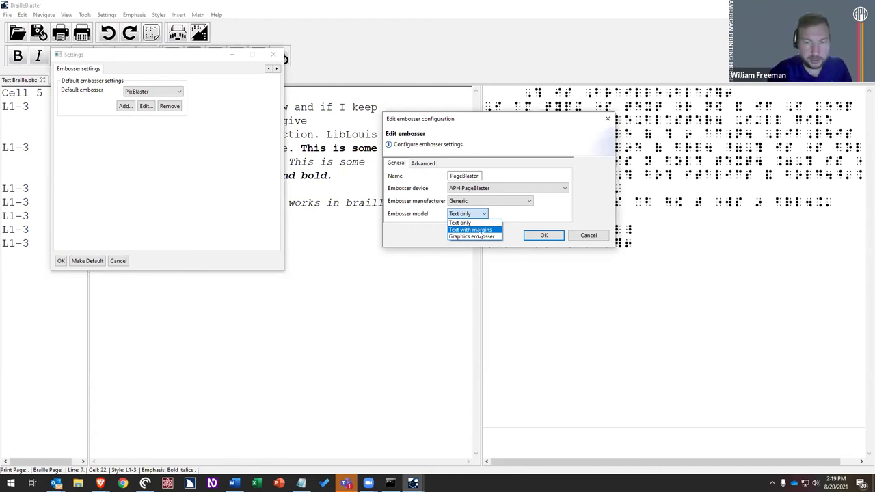
left_click(480, 231)
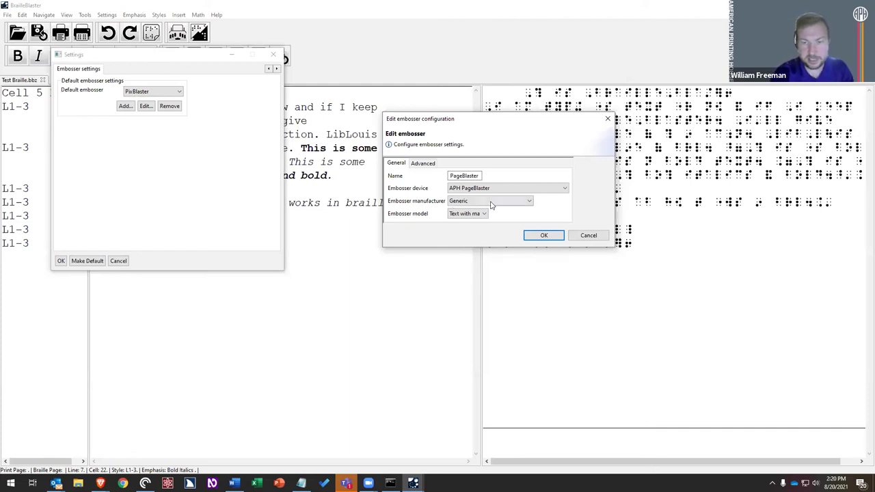
left_click(589, 235)
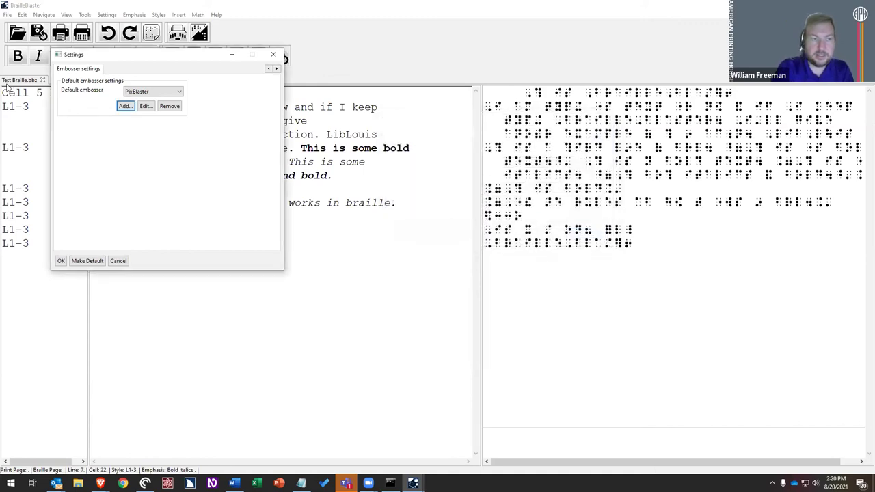
Step: Close the embosser settings and close the Test Braille.bbz document without saving its changes
left_click(278, 56)
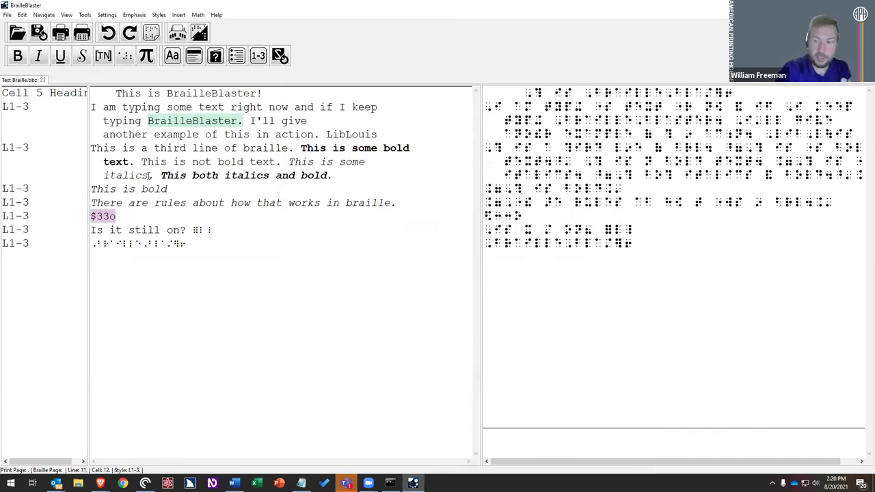
left_click(44, 79)
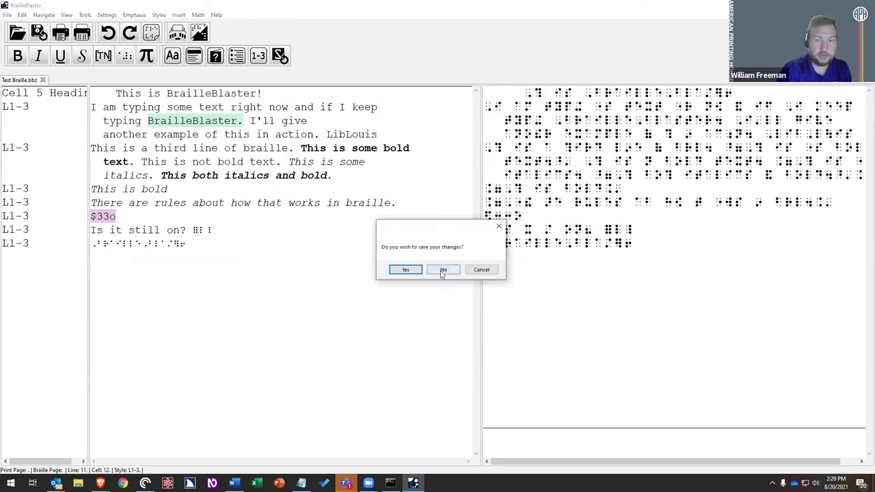
left_click(442, 270)
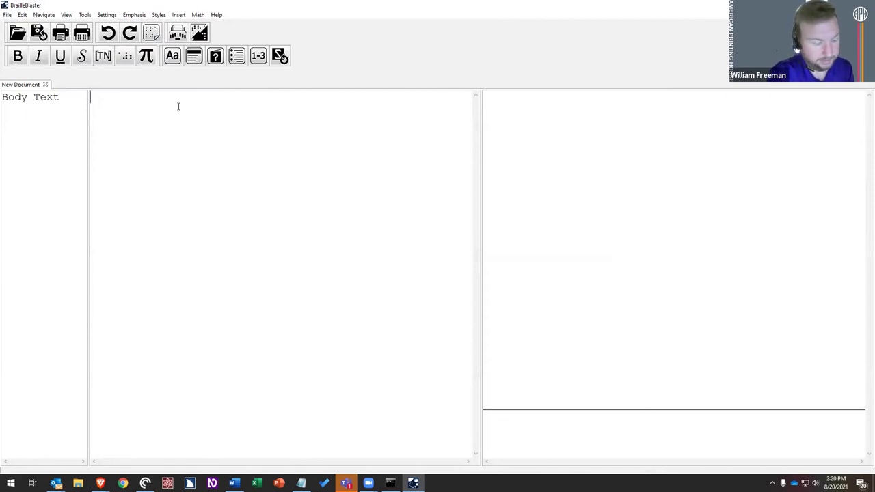
Step: Enter the expressions 1+1 and 2*2 on separate lines of the new document
type("1+1")
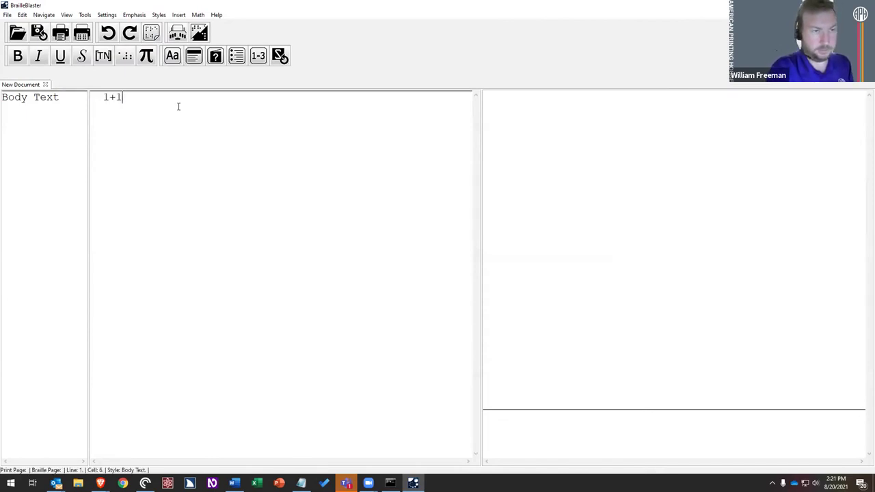
key("Return")
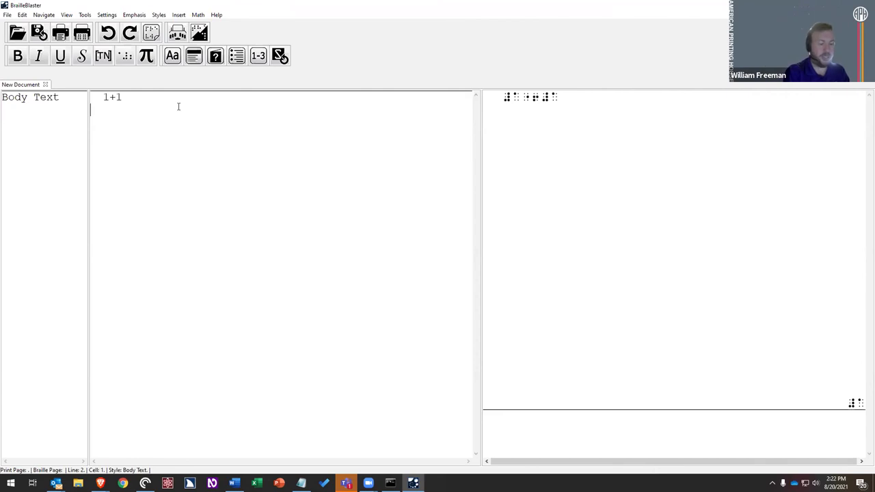
type("2*2")
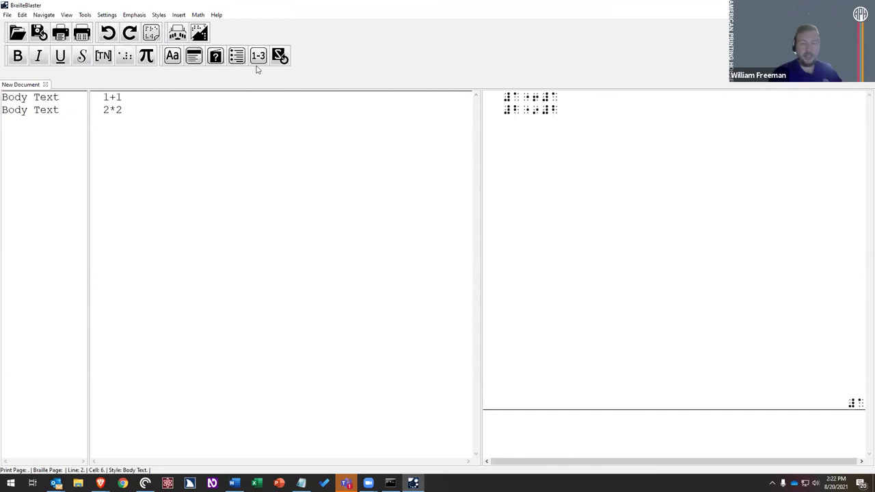
Step: Examine the braille for 2*2 and mark the 2*2 expression as math with Math Translation Toggle
left_click_drag(108, 108, 122, 109)
left_click(123, 110)
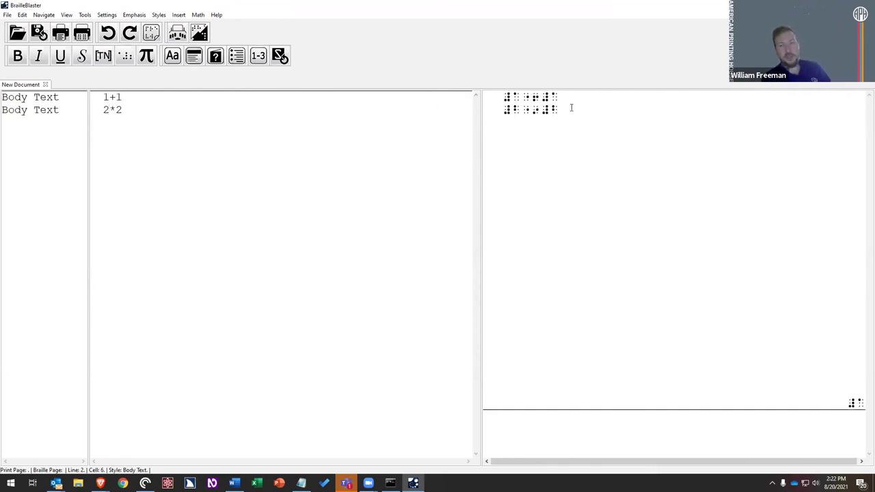
left_click_drag(505, 107, 560, 110)
left_click(531, 111)
left_click(552, 120)
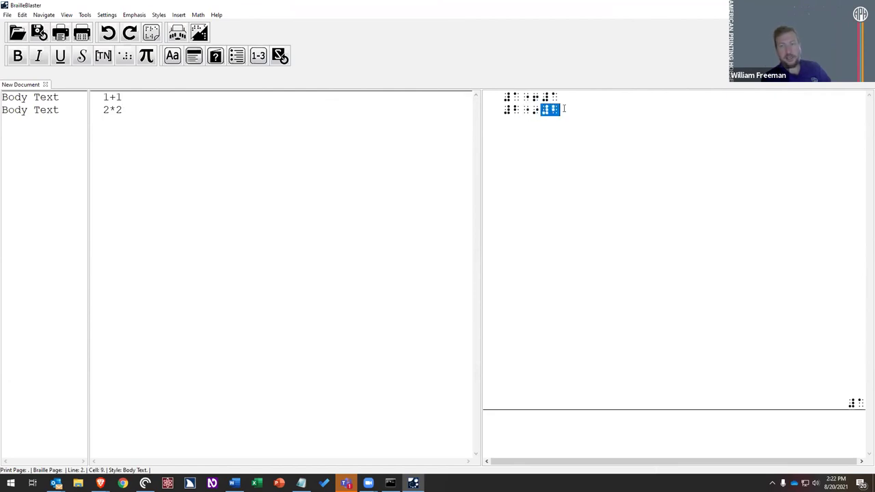
left_click(282, 97)
left_click_drag(123, 110, 113, 110)
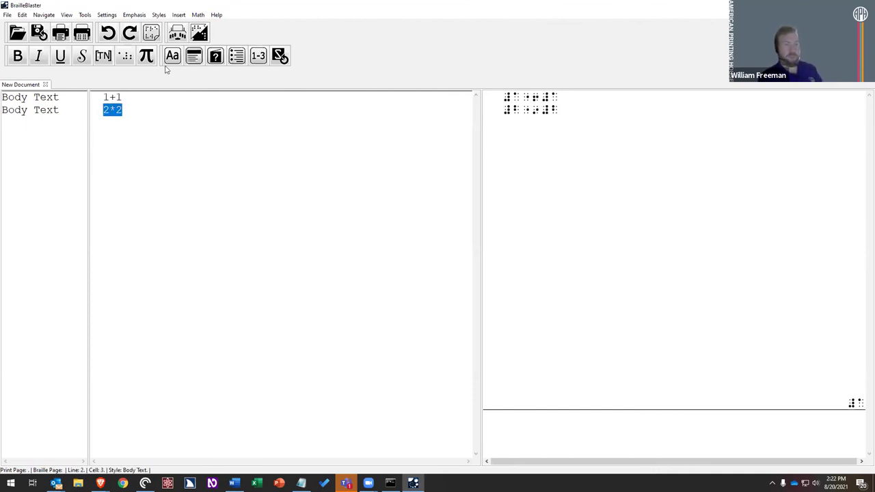
left_click(198, 15)
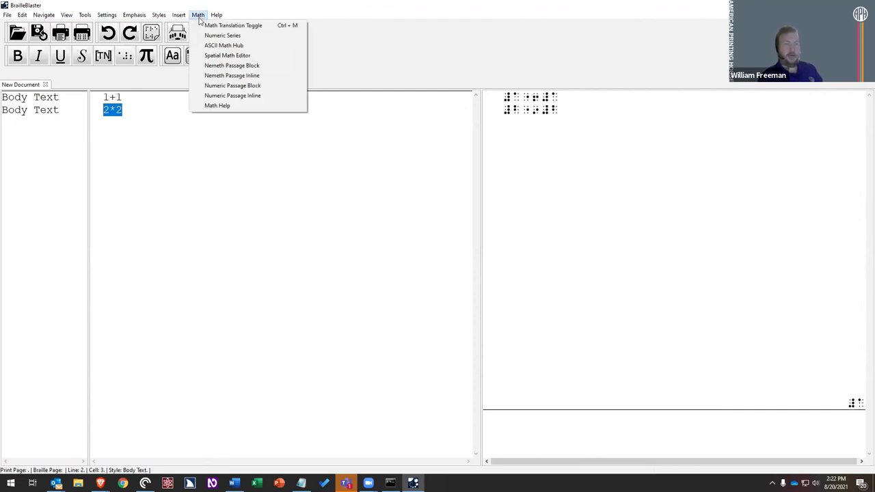
left_click(292, 27)
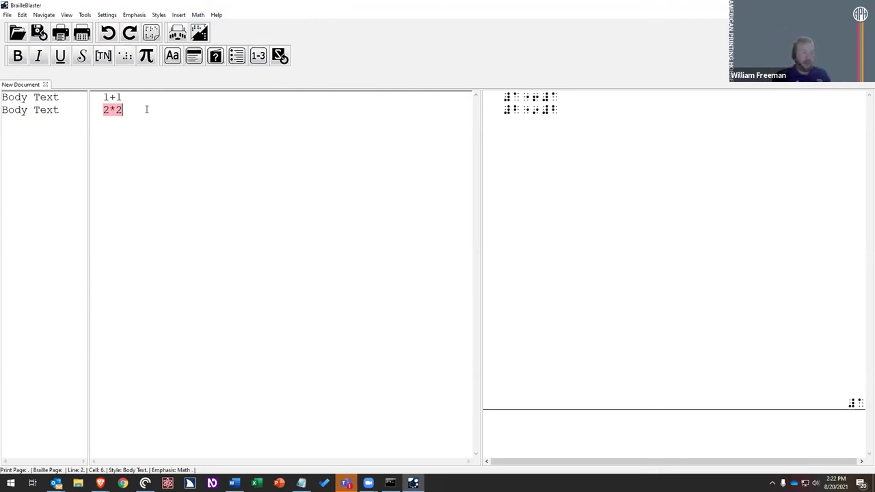
Step: Add the expression x^2 on a new line below 2*2
key("Return")
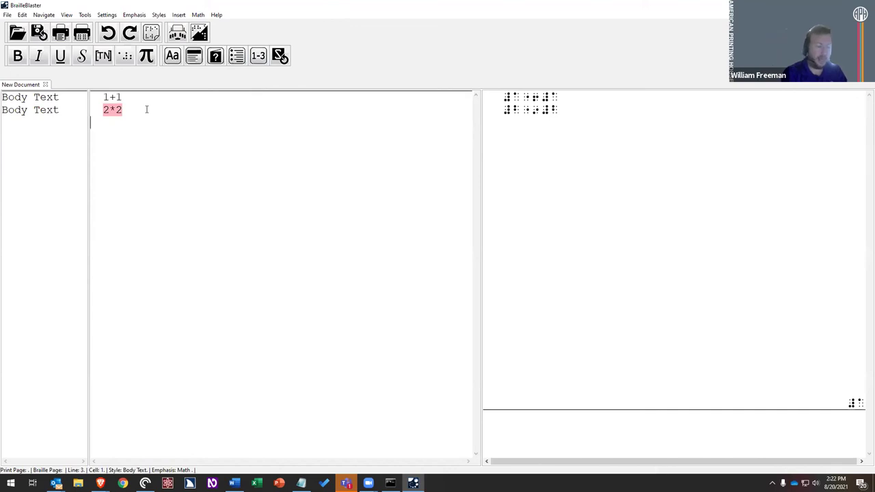
type("x^")
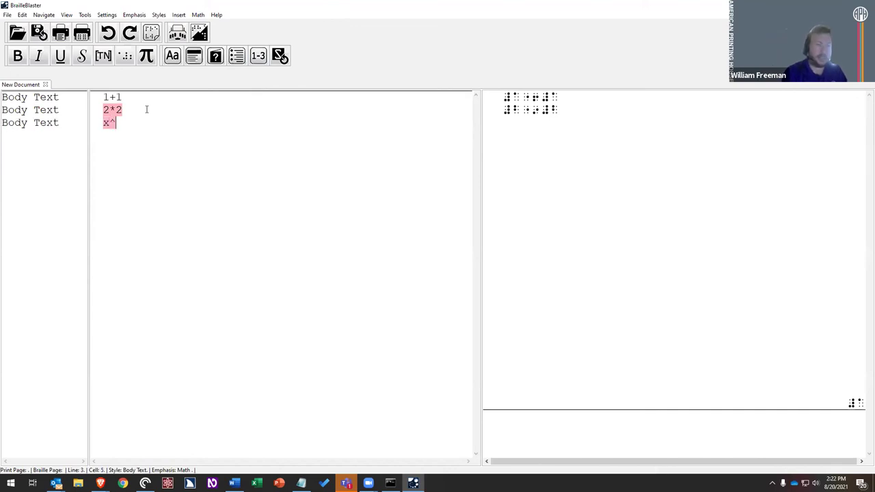
type("2")
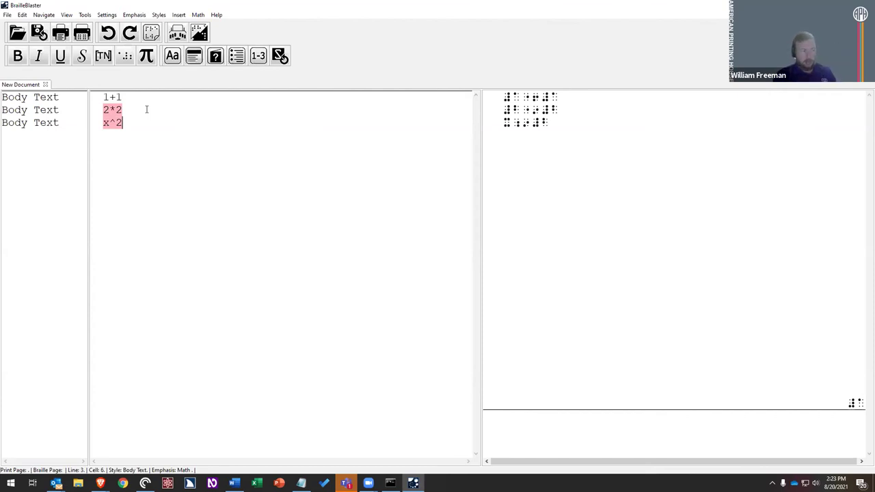
left_click(203, 16)
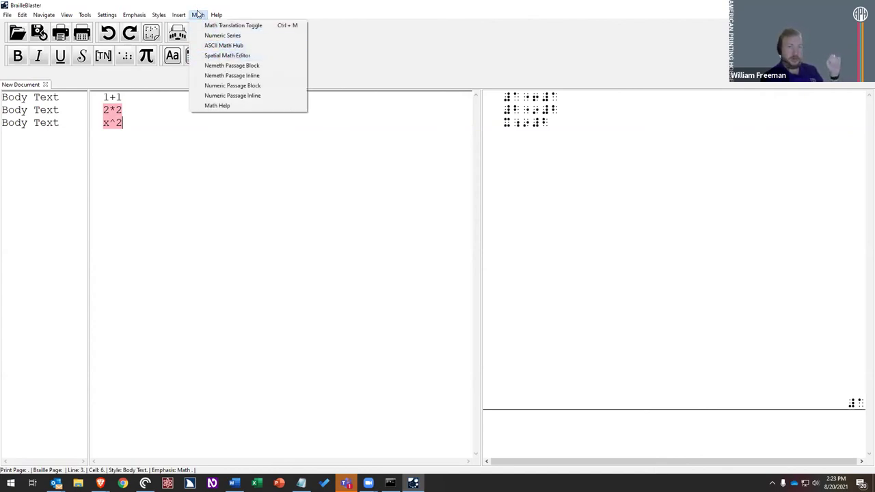
left_click(205, 56)
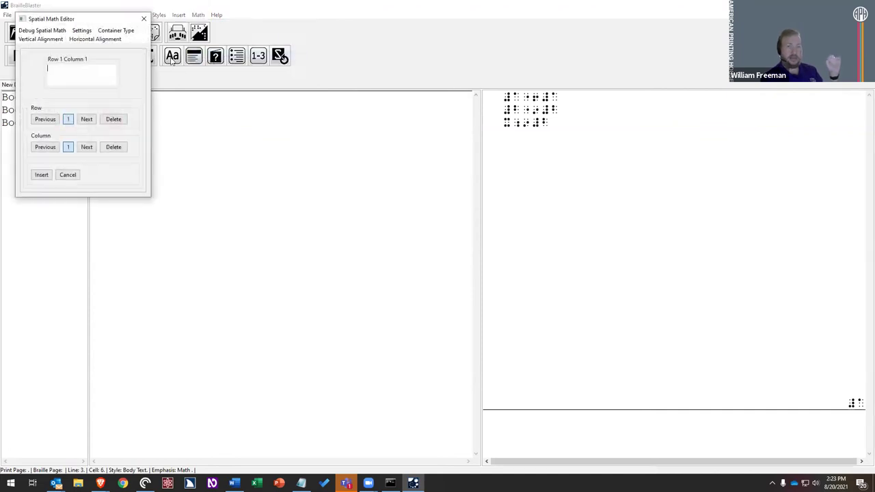
left_click(143, 19)
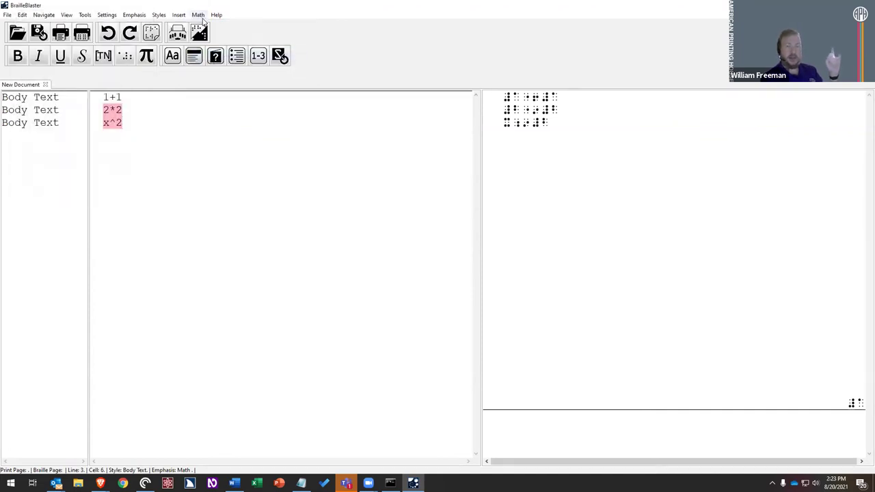
Step: Open the ASCII Math Hub and clear the x^2 expression from its math entry
left_click(198, 15)
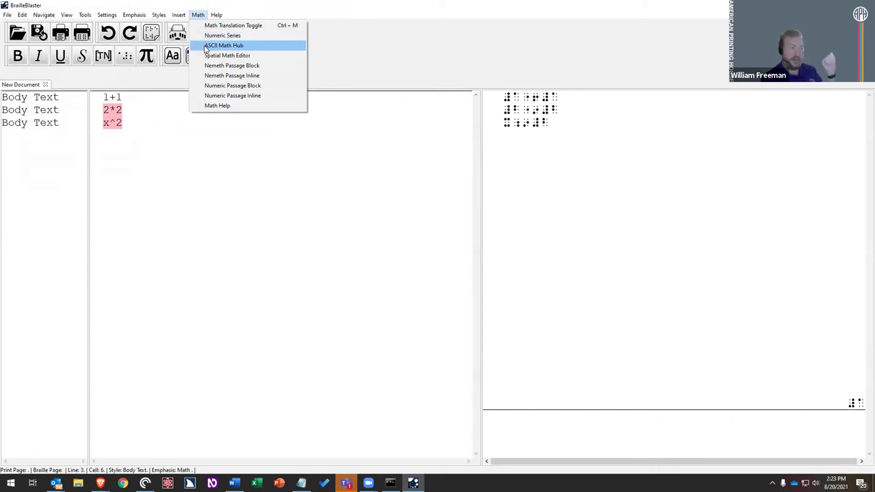
left_click(206, 46)
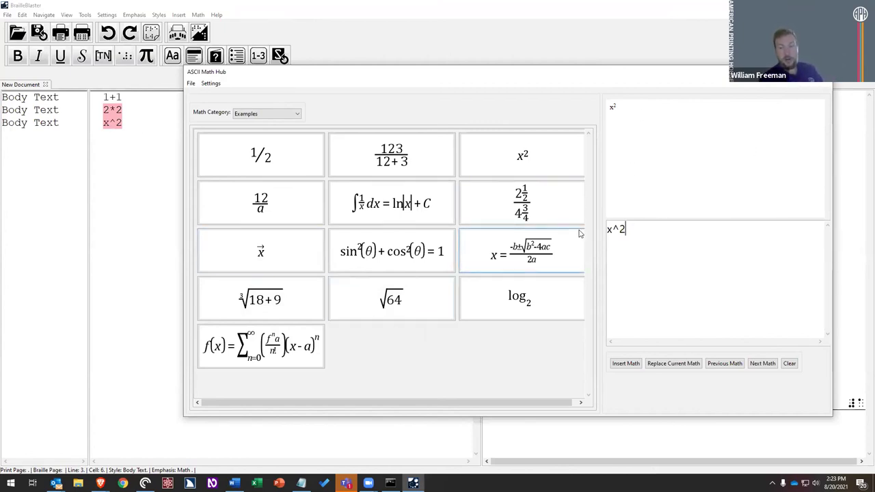
left_click_drag(628, 229, 603, 231)
key("BackSpace")
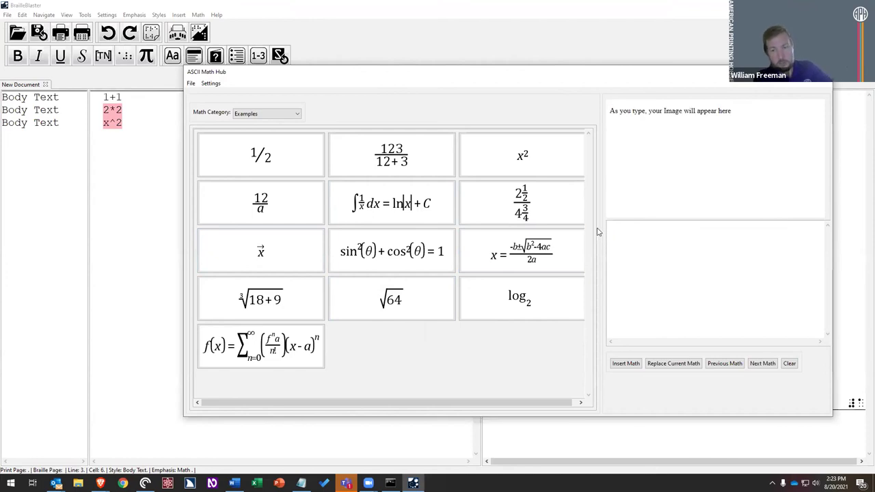
Step: Load the square root example into the math entry and select its radicand 64
left_click(404, 298)
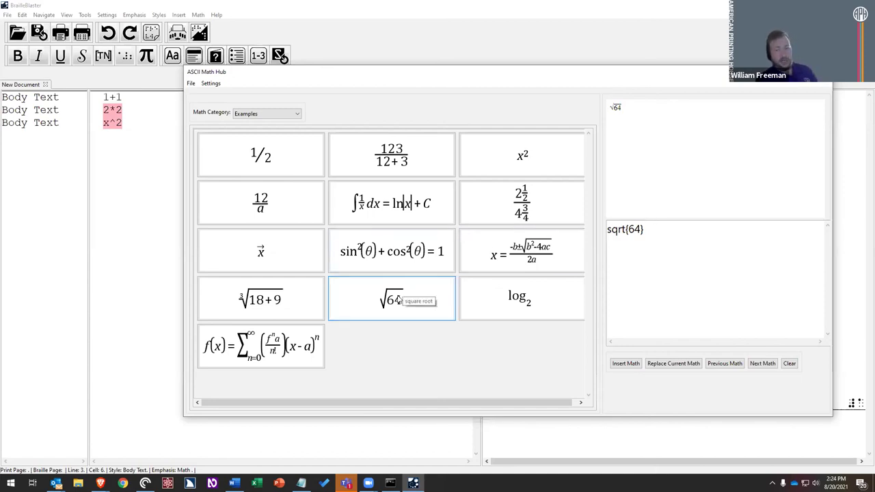
left_click(628, 229)
left_click_drag(629, 229, 642, 229)
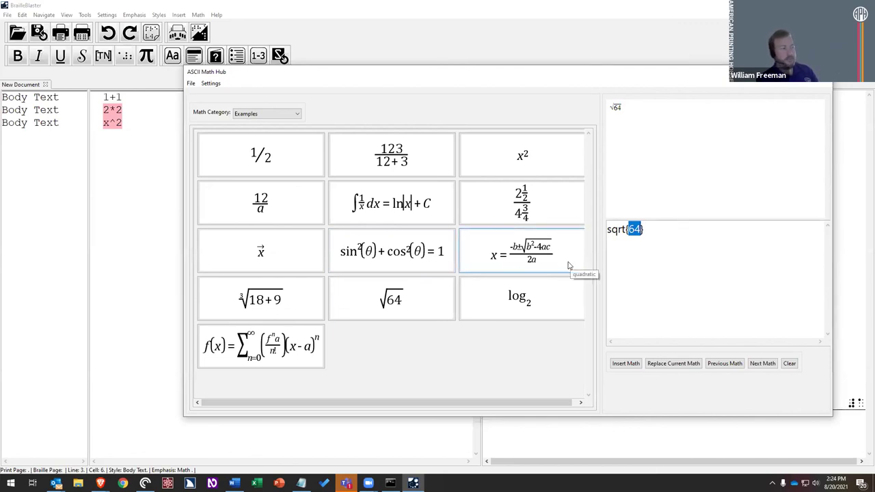
Step: Switch the math category to Operation symbols and move the ASCII Math Hub window clear of the document text
left_click(266, 114)
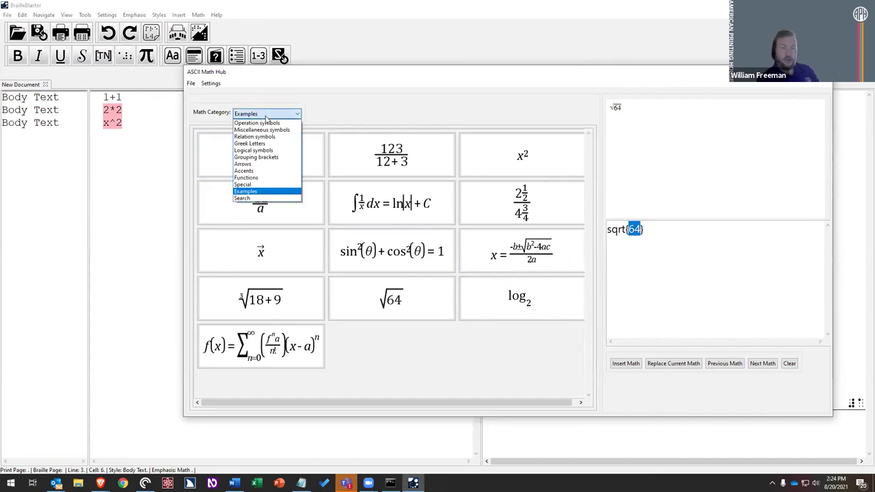
left_click(262, 124)
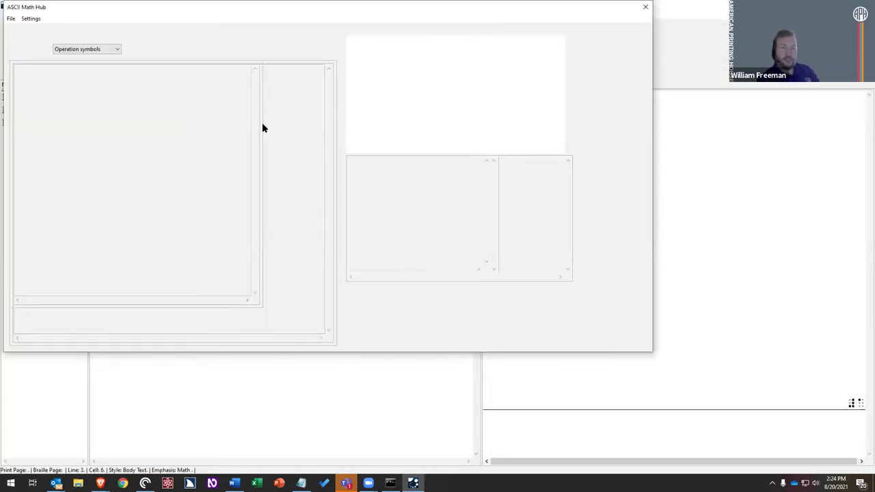
left_click_drag(317, 9, 484, 107)
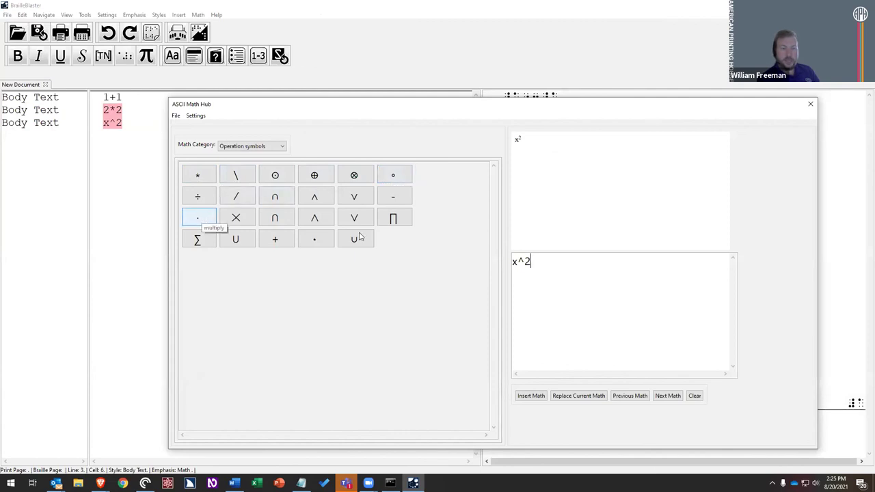
Step: Replace the math entry with 2*.2 using the multiply dot symbol, and change its operator to the times cross
left_click_drag(540, 258, 458, 259)
type("2")
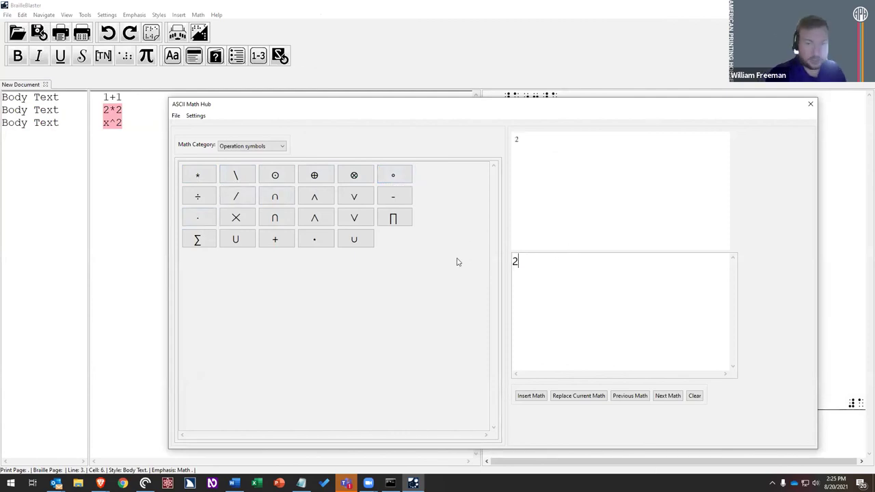
left_click(186, 219)
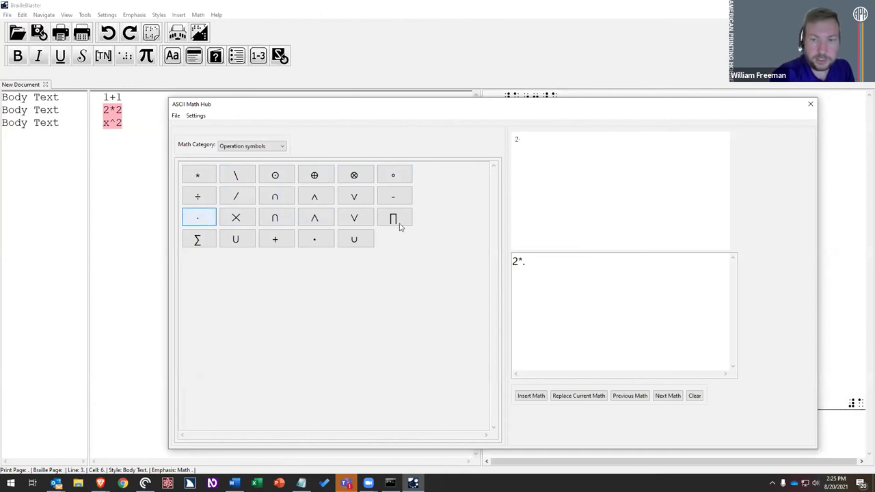
left_click(537, 264)
type("2")
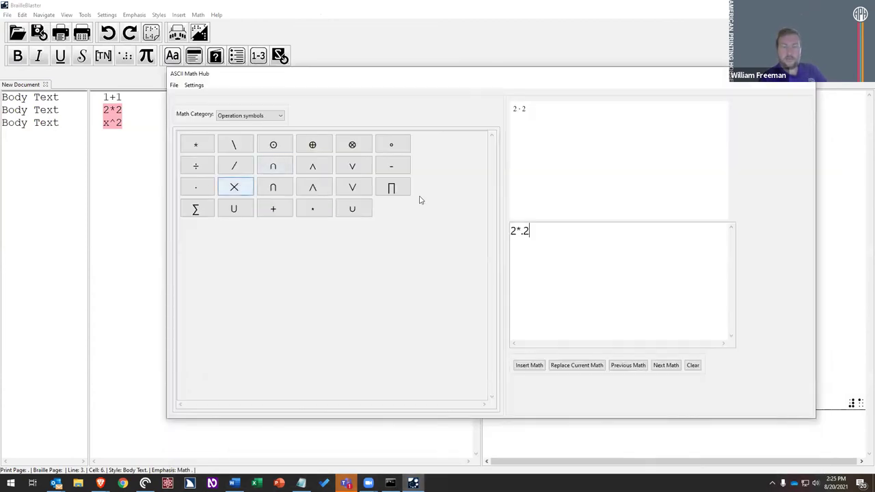
left_click_drag(515, 231, 524, 231)
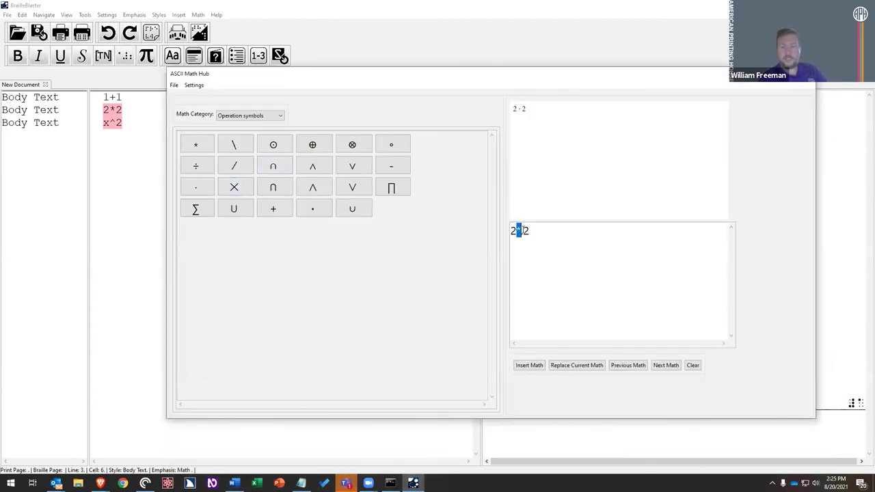
left_click(236, 187)
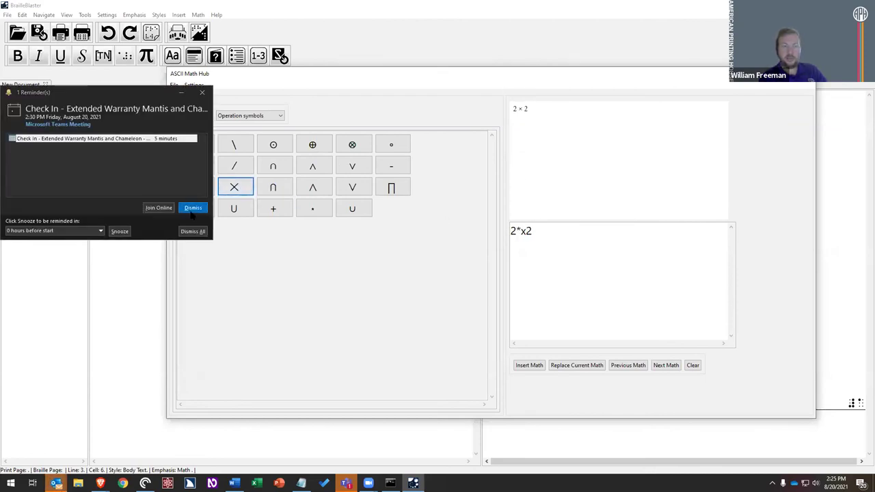
Step: Snooze the meeting reminder and insert the 2*x2 expression on a new line below x^2
left_click(120, 232)
left_click(585, 228)
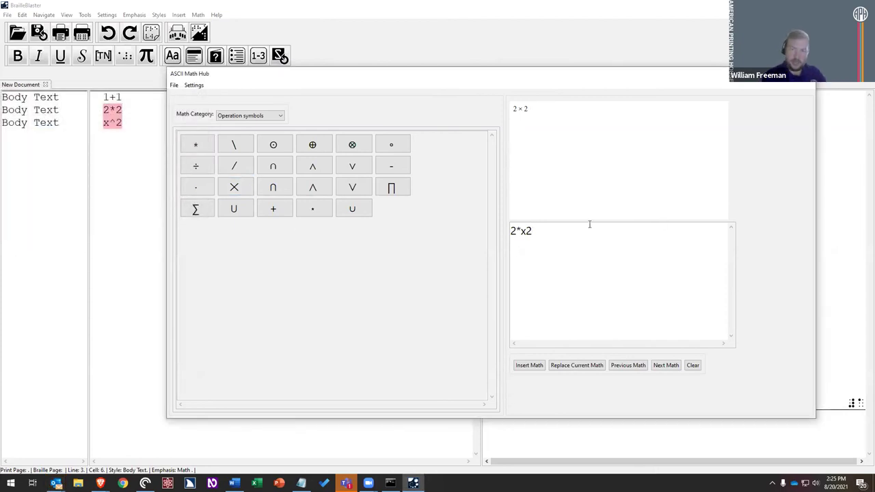
left_click(112, 141)
left_click(530, 366)
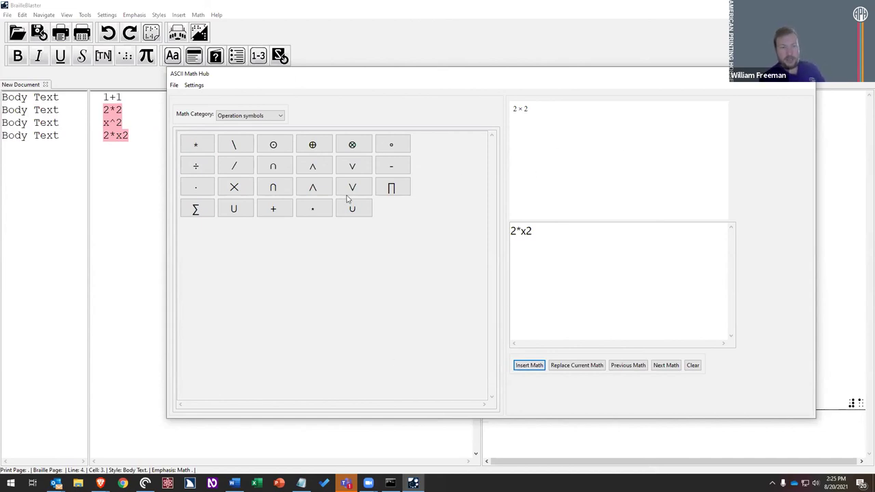
Step: View the Search category of the math symbols and close the ASCII Math Hub
left_click(241, 118)
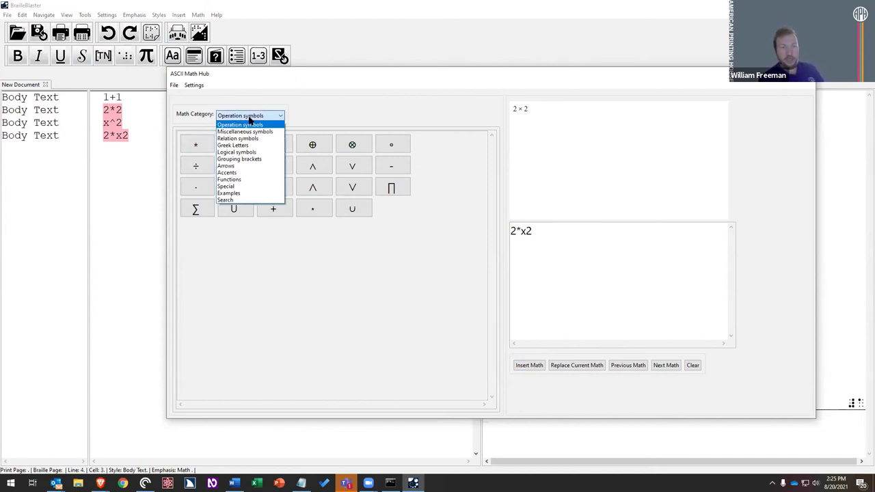
left_click(244, 200)
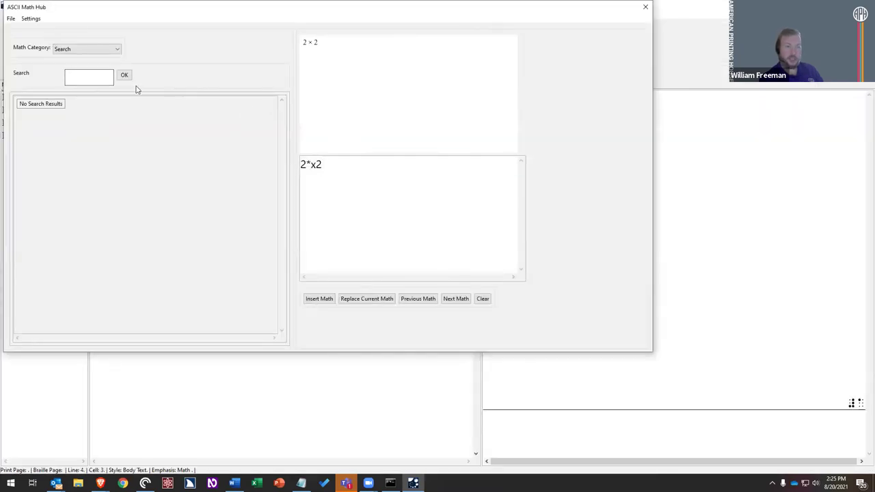
left_click(644, 7)
Step: Close the current document without saving its changes and start a new blank document
left_click(95, 147)
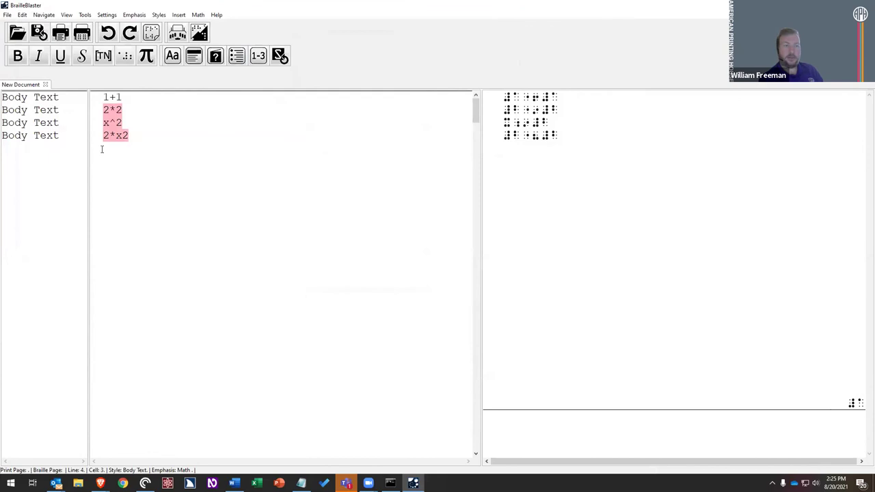
left_click(197, 15)
left_click(164, 59)
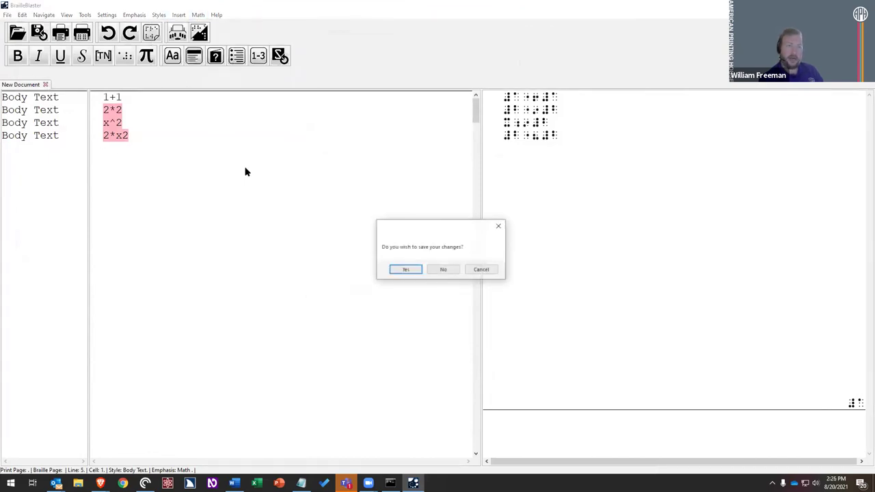
left_click(445, 269)
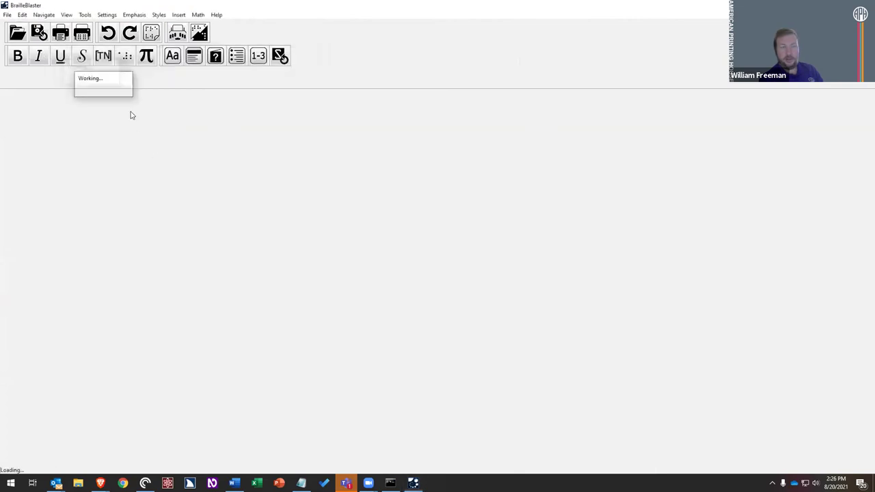
Step: Open the Spatial Math Editor and set its container type to Number Line Editor
left_click(198, 16)
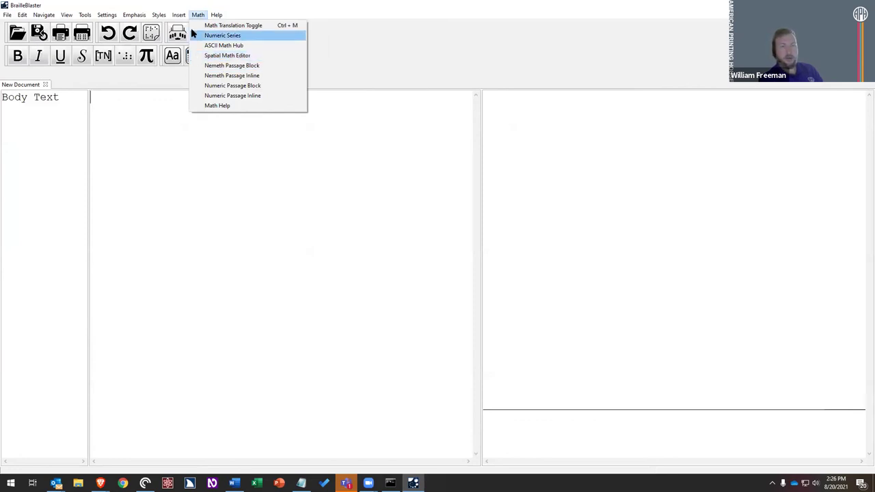
left_click(212, 56)
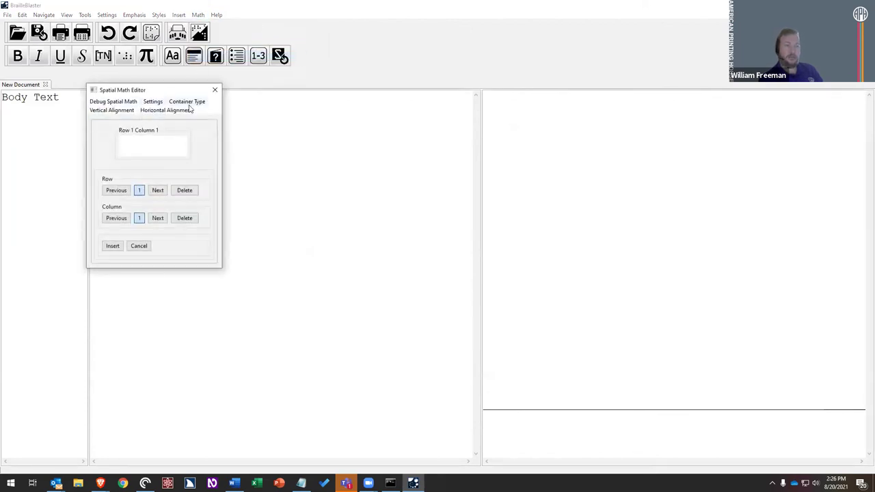
left_click(189, 102)
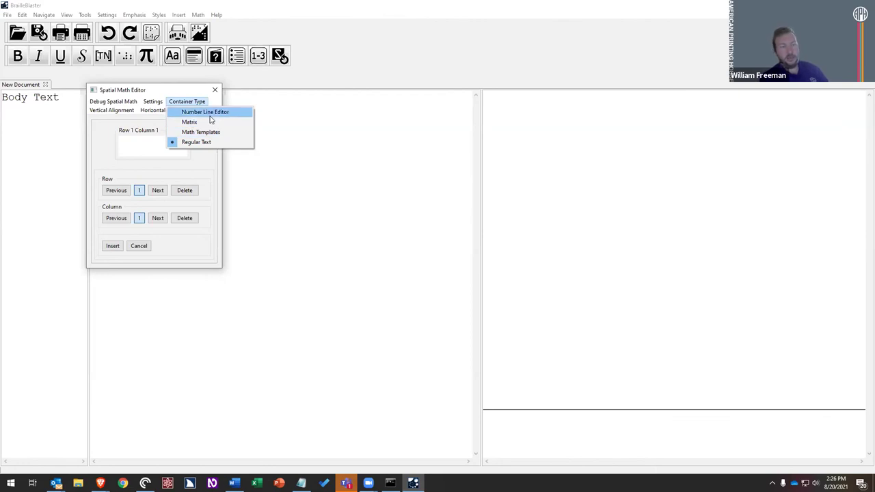
left_click(210, 117)
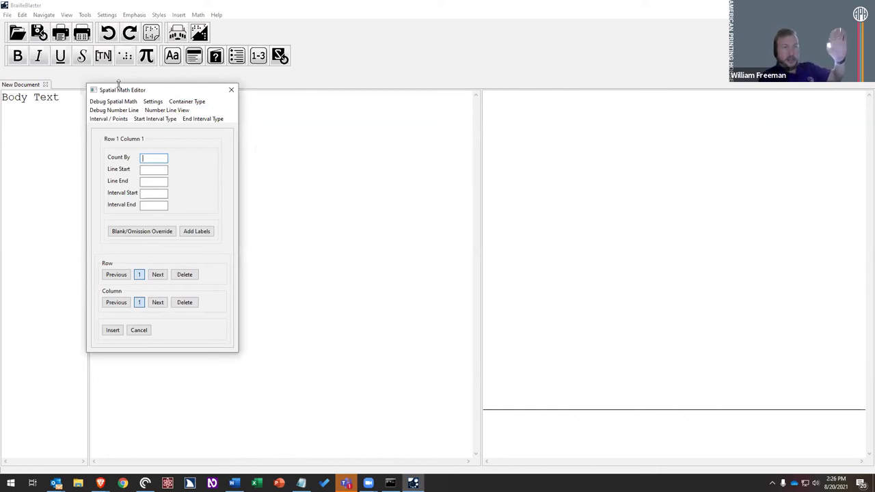
left_click(189, 103)
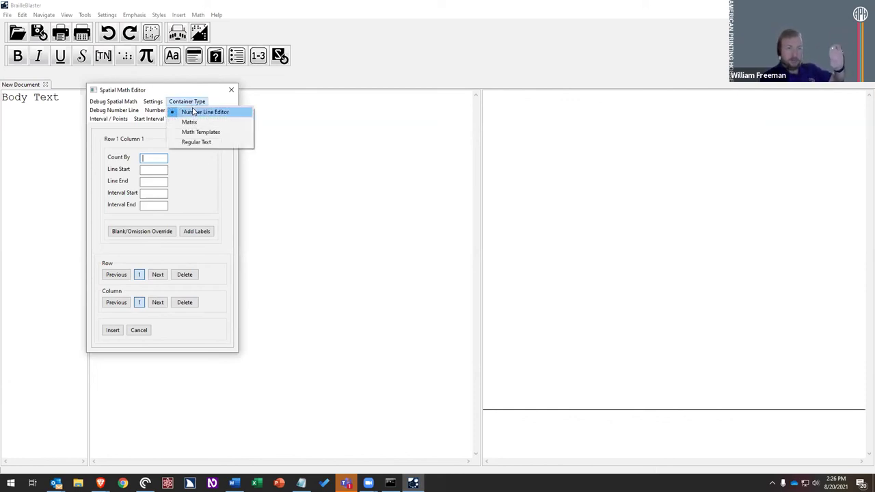
left_click(189, 93)
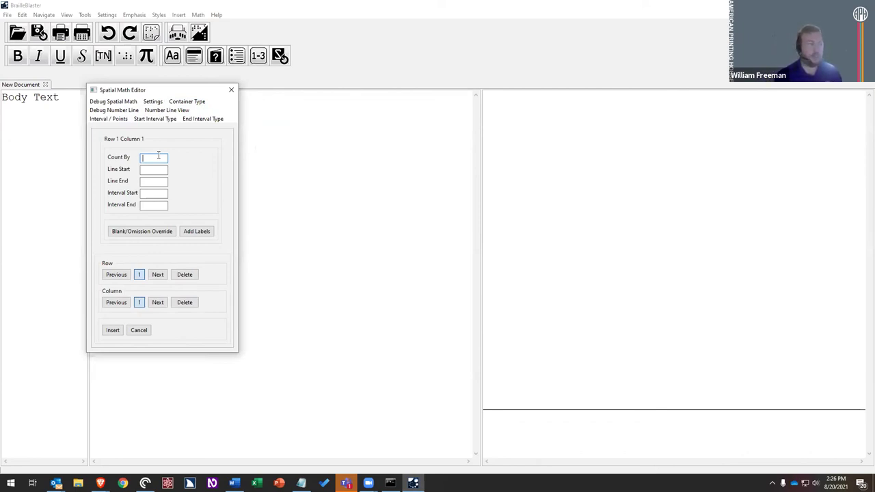
Step: Set the number line to count by 2, with line start -2 and line end 4
type("2")
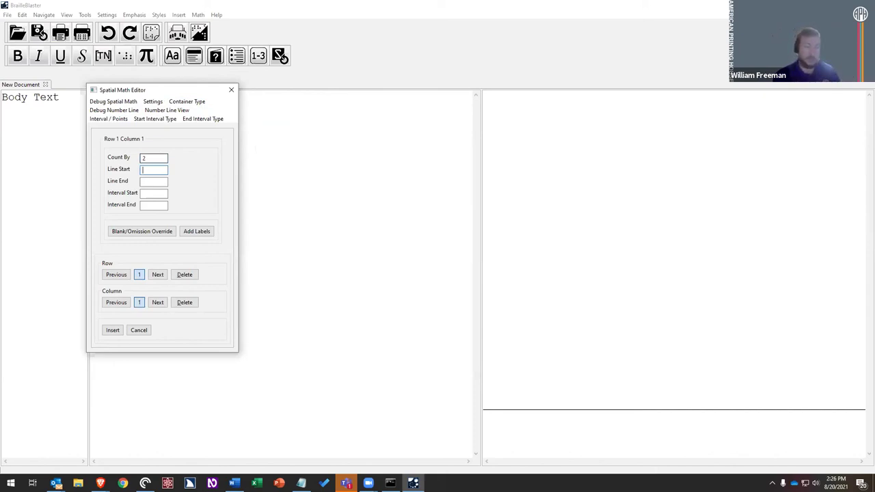
type("-2")
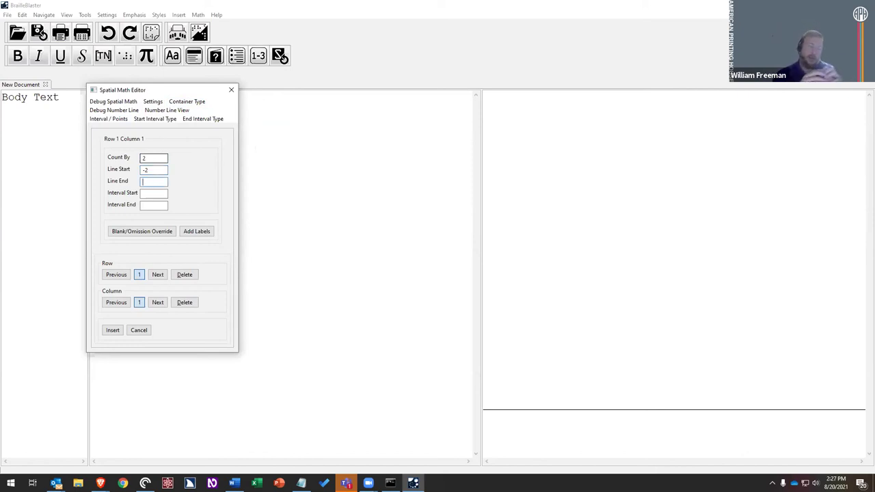
type("4")
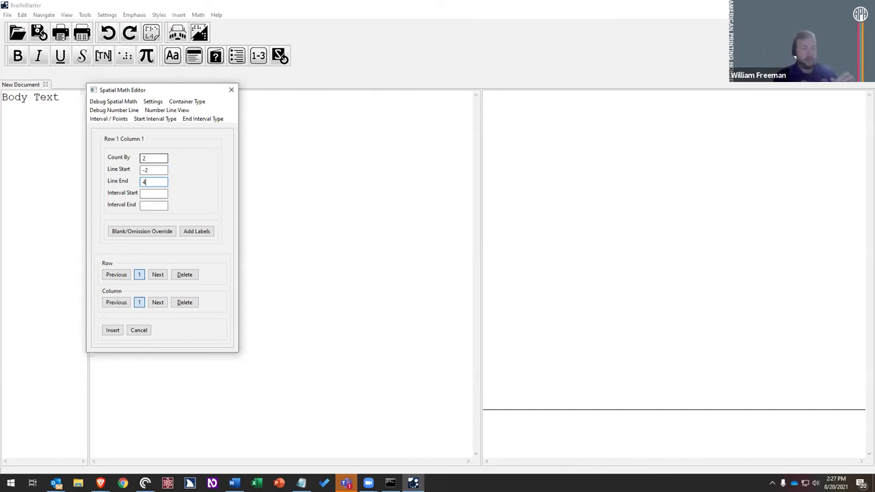
Step: Set the interval start to 0 and interval end to 2, and insert the number line into the document
left_click(144, 194)
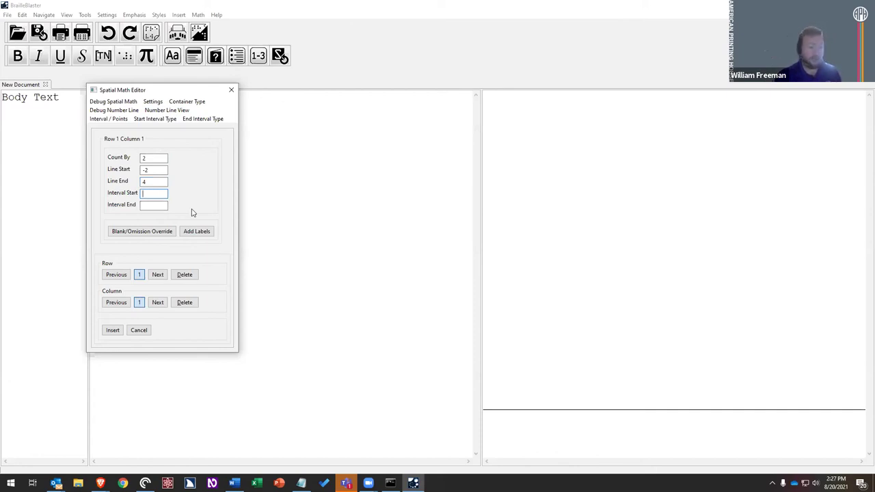
type("0")
left_click(161, 206)
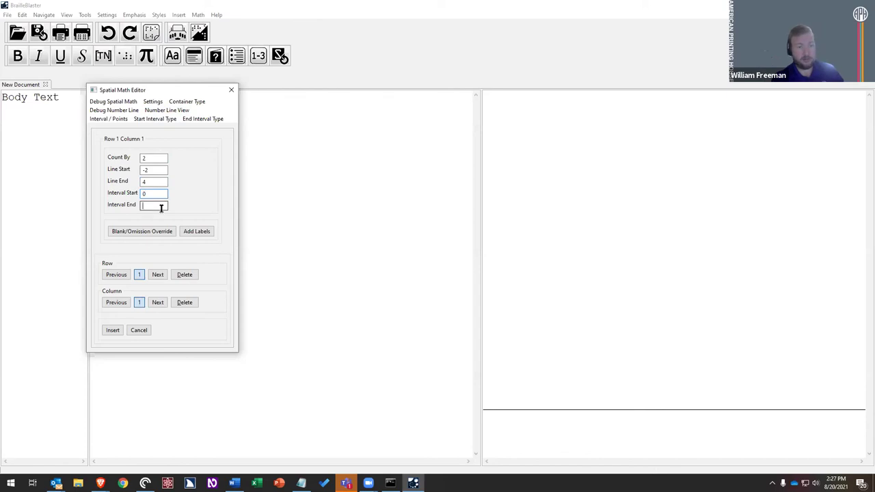
type("2")
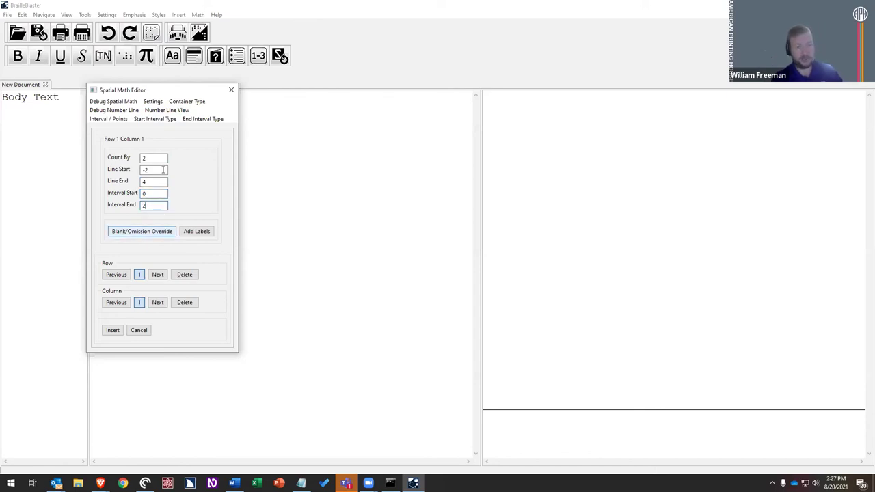
left_click_drag(151, 91, 514, 85)
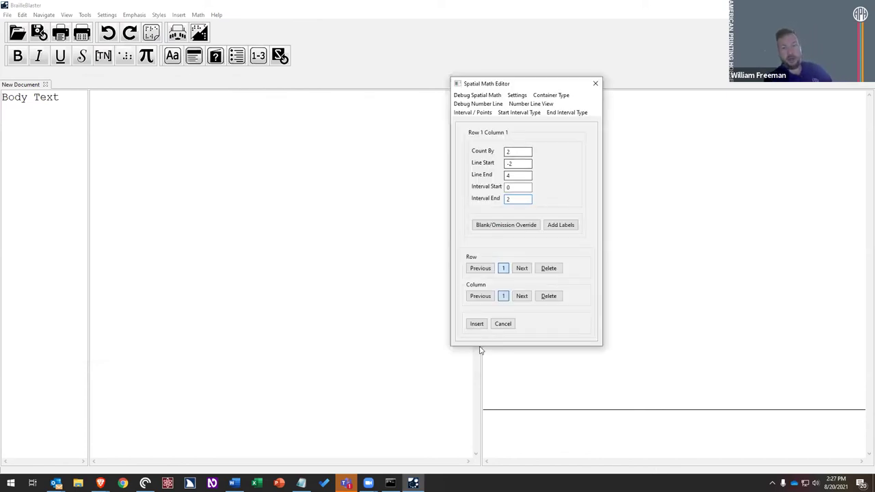
left_click(476, 324)
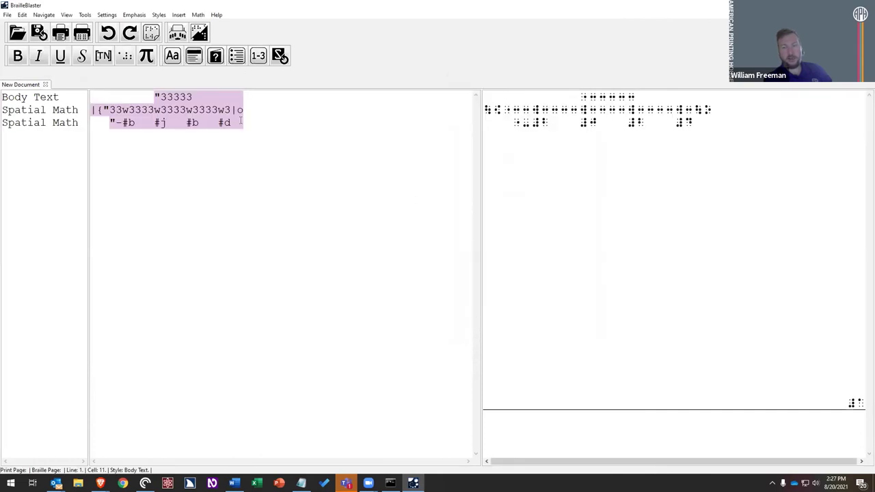